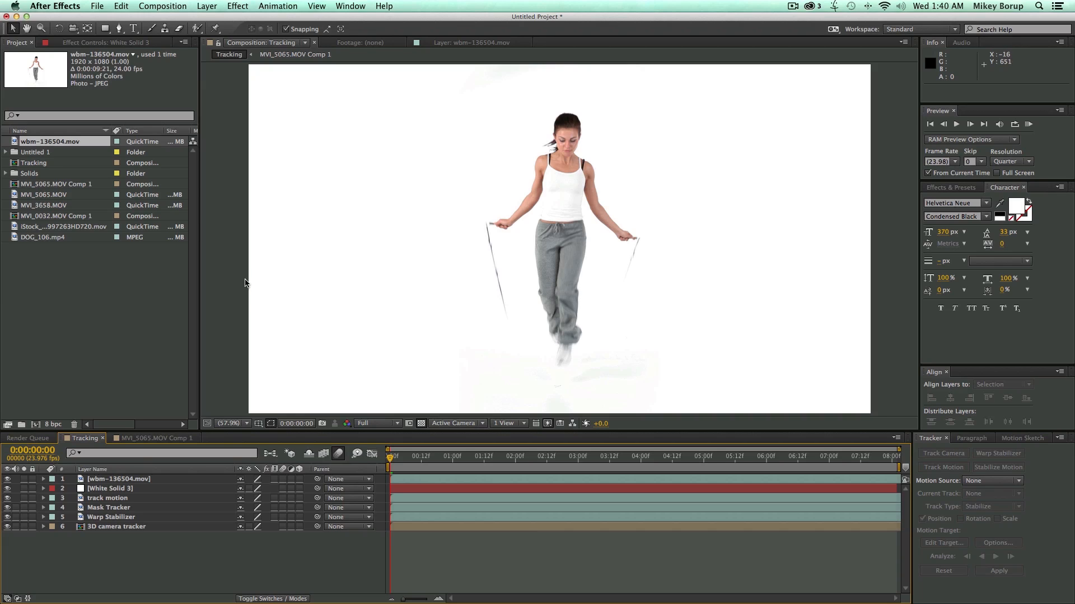
Select the wbm-136504.mov layer and make the Tracker controls available in the workspace
left_click(140, 479)
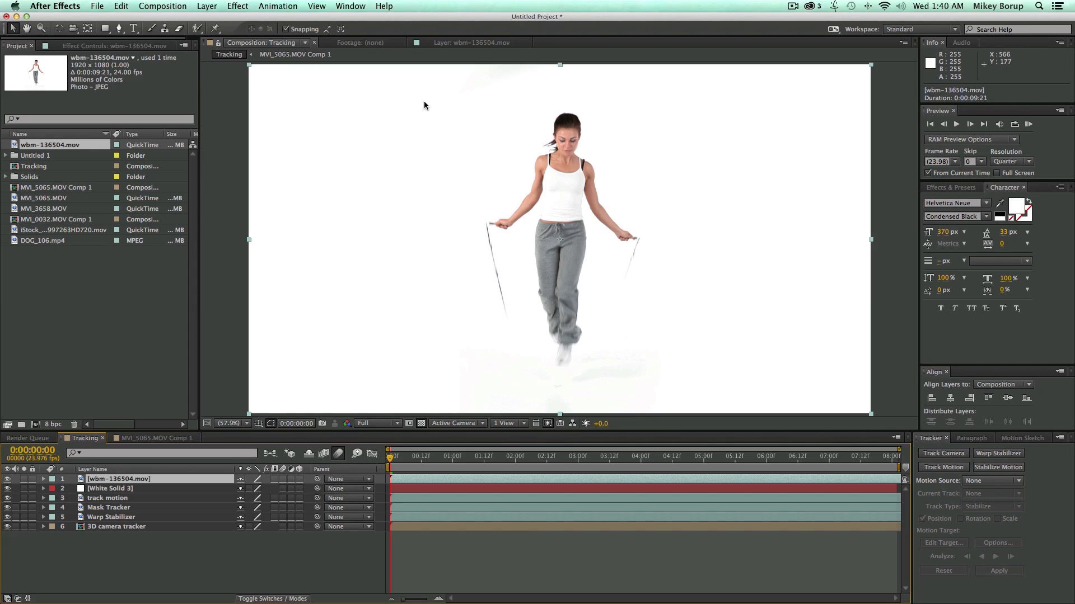
left_click(351, 6)
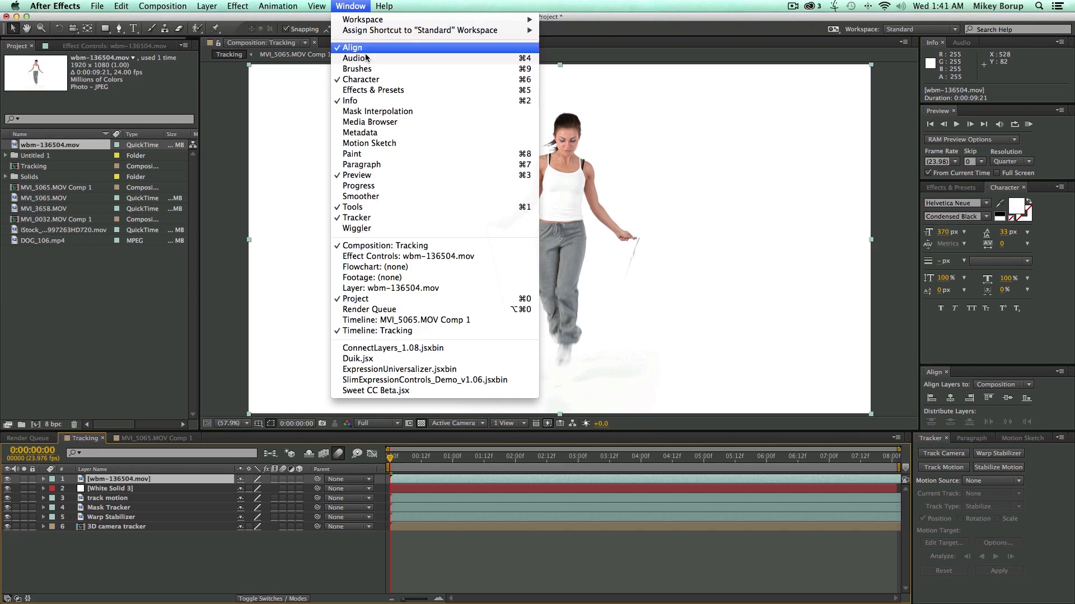
left_click(383, 218)
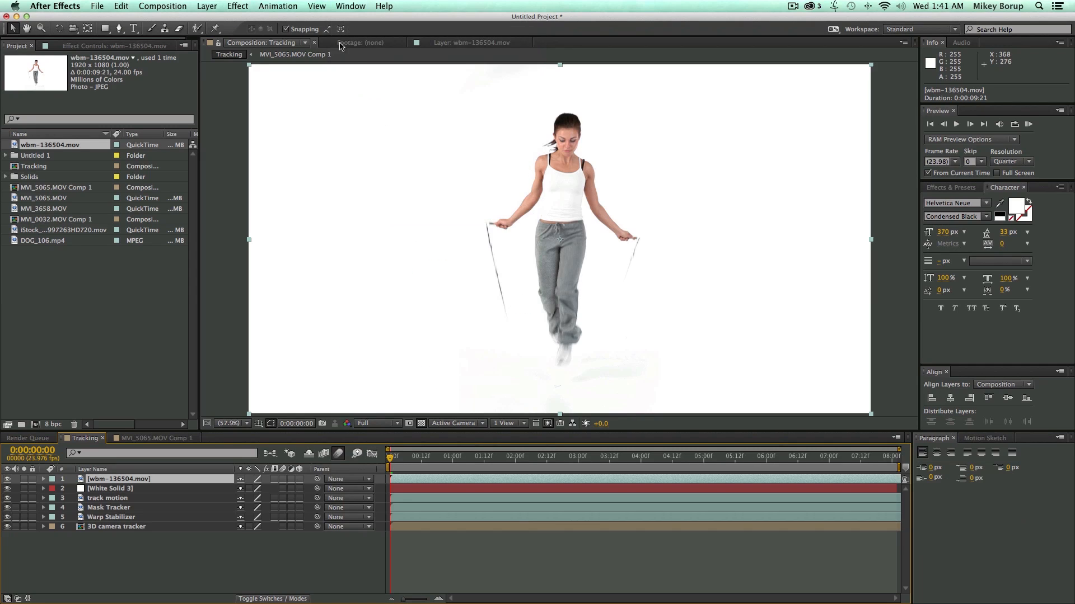
left_click(355, 7)
left_click(369, 220)
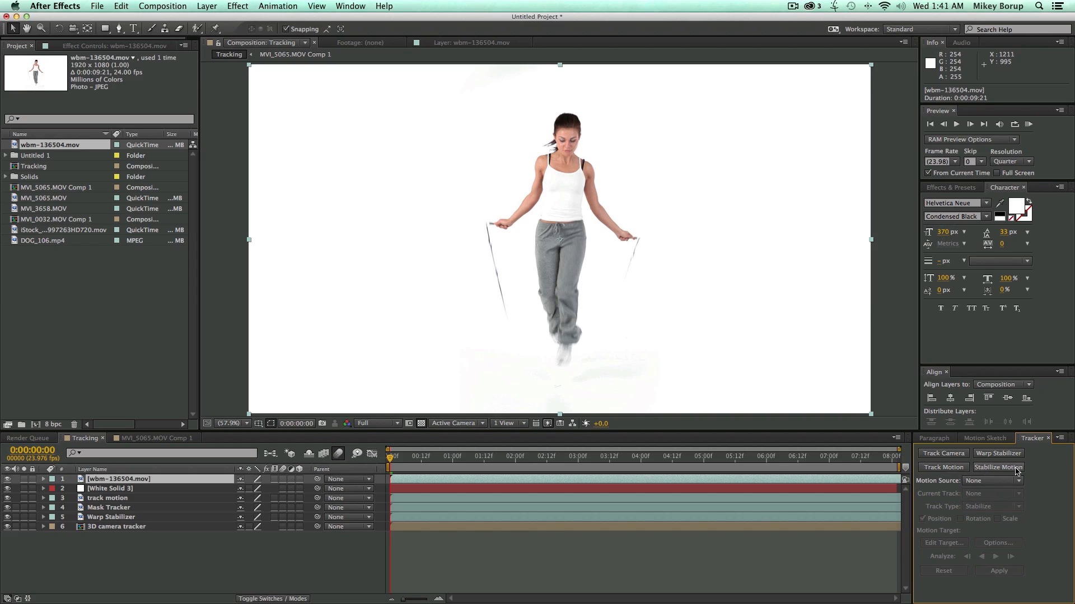
Play the jump-rope clip from the first frame to review its motion
left_click(327, 557)
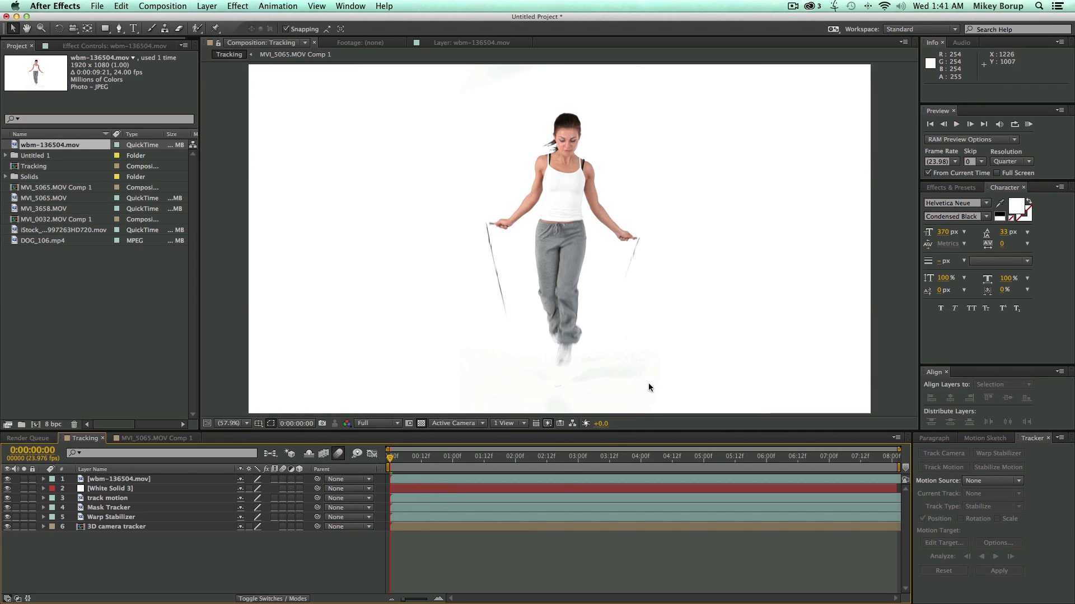
left_click(420, 479)
left_click_drag(410, 458, 344, 469)
key("space")
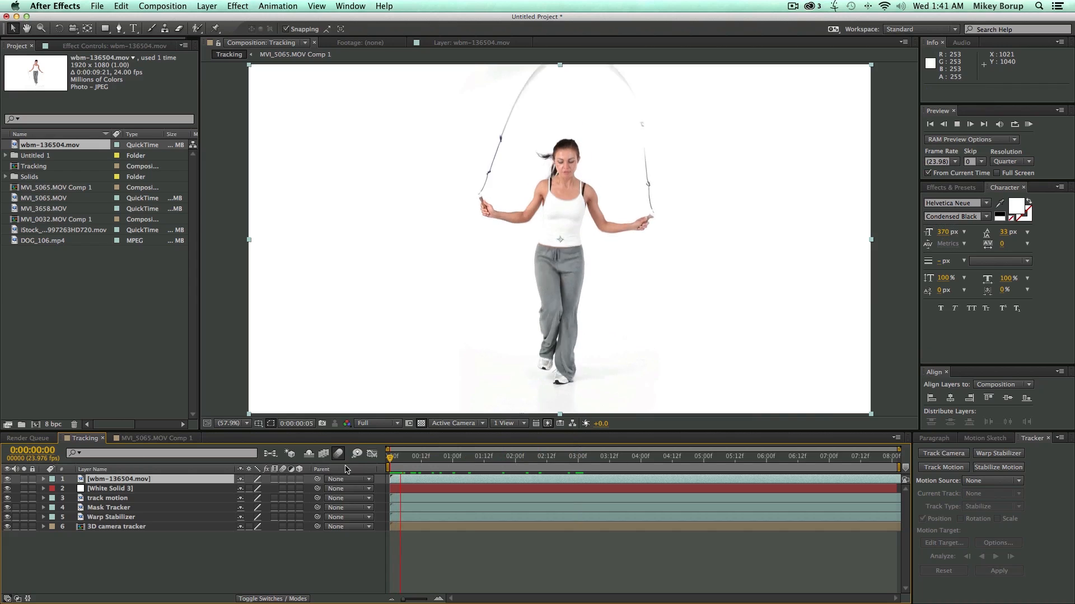
left_click(444, 554)
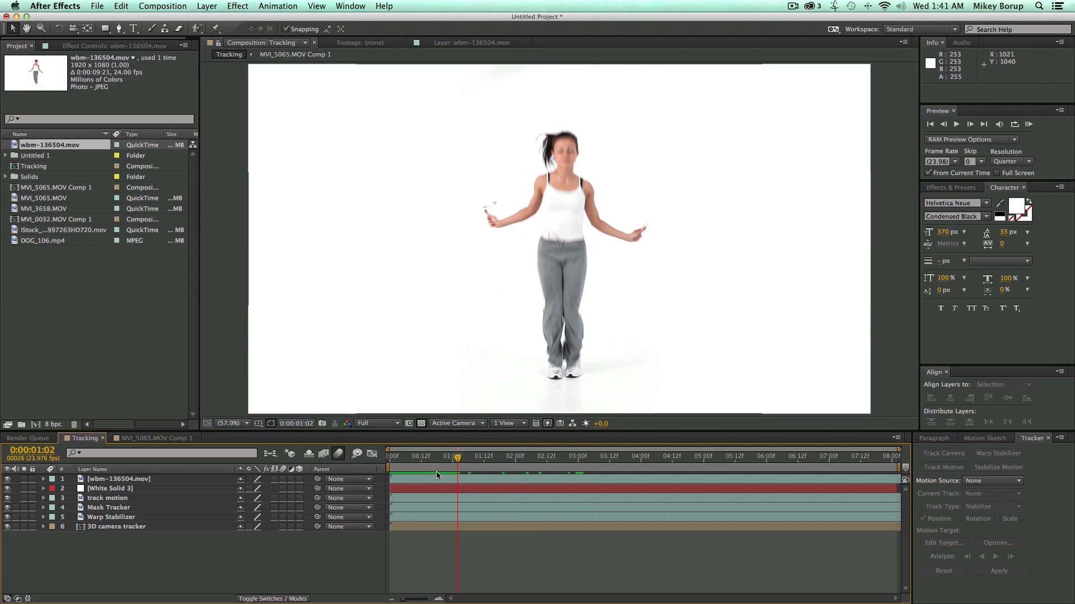
Start Stabilize Motion on the wbm-136504.mov layer
left_click(170, 481)
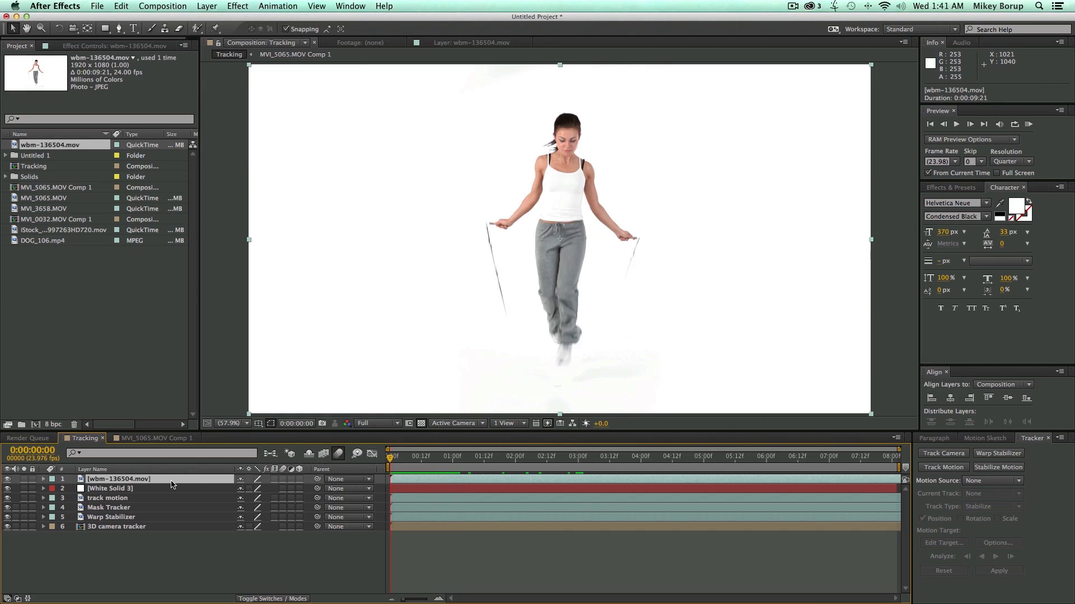
left_click(1001, 473)
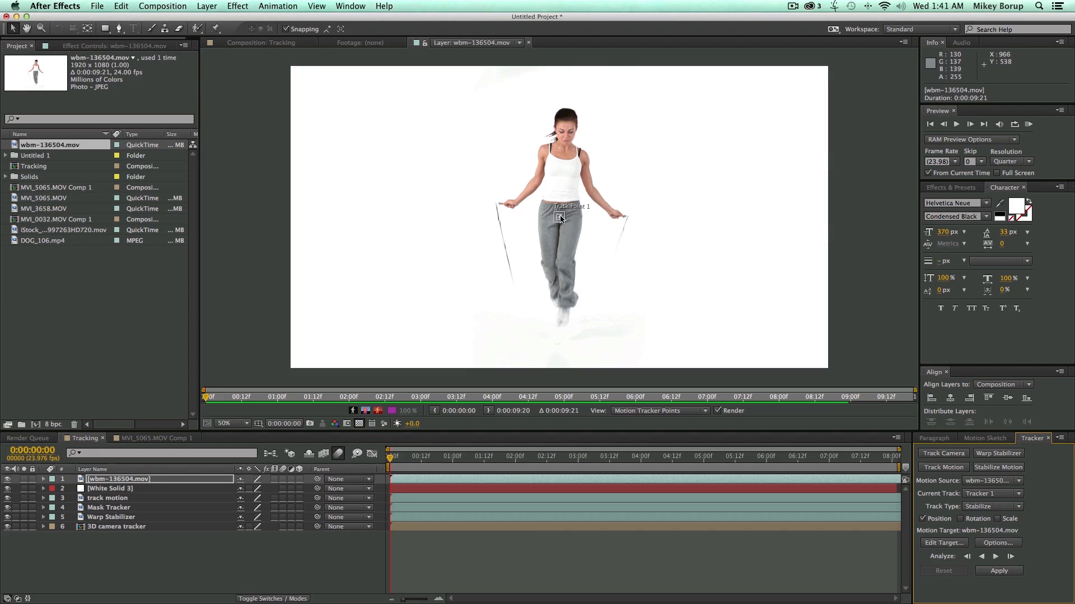
scroll(562, 218, "up", 3)
scroll(561, 217, "down", 1)
Place Track Point 1 at the centre of the woman's waistband on the first frame
left_click_drag(562, 217, 566, 130)
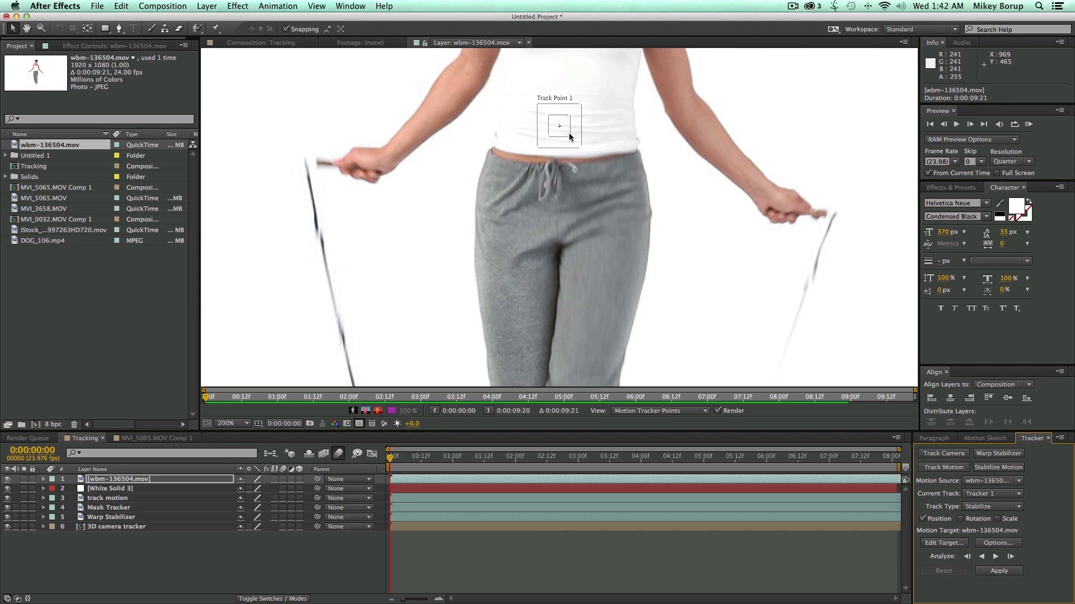
left_click_drag(562, 126, 625, 174)
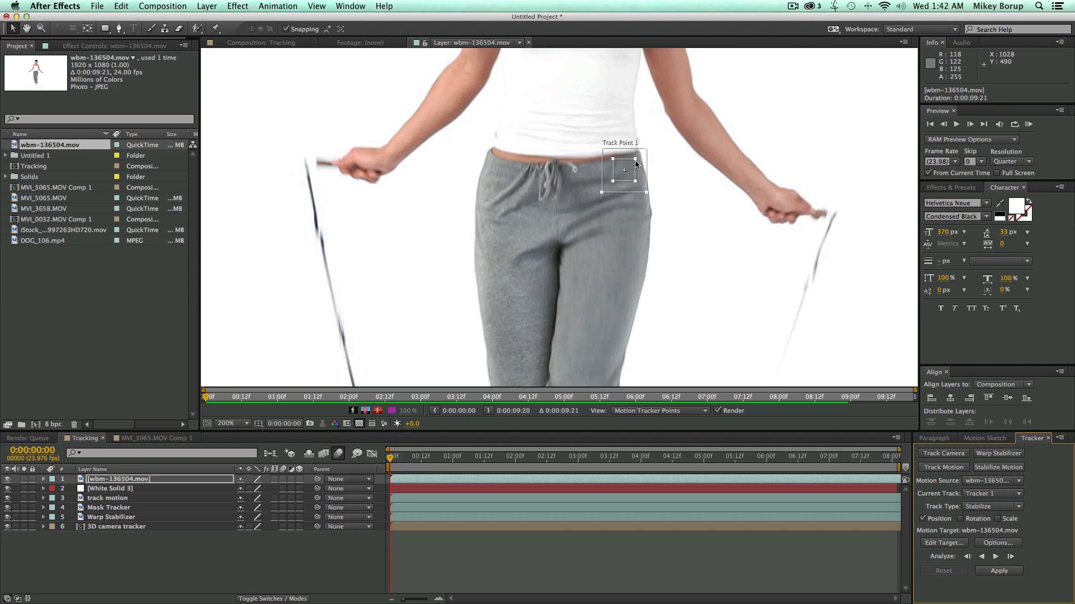
key("slash")
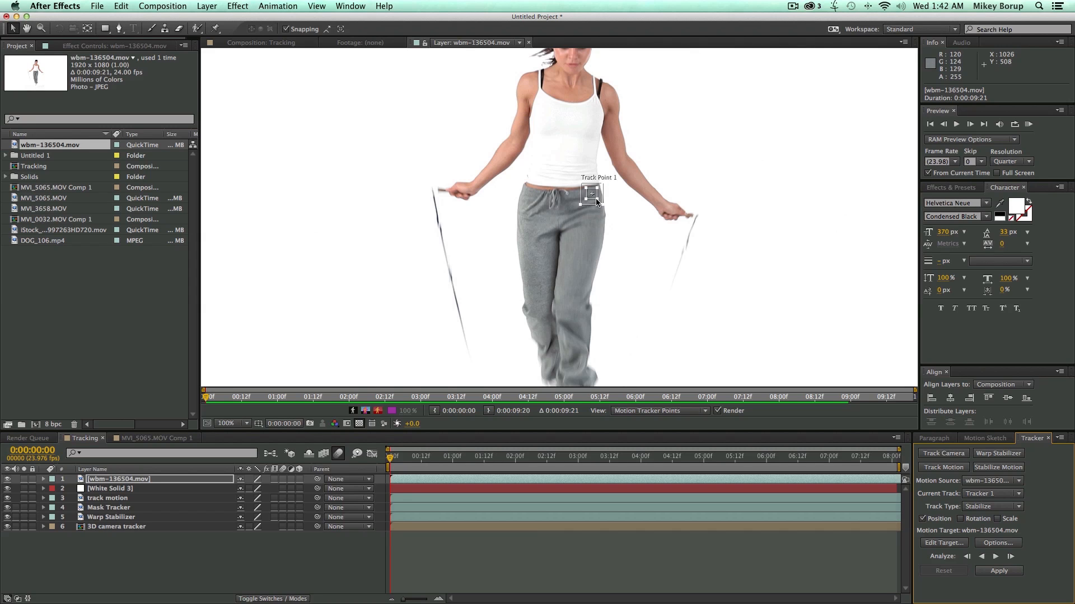
mouse_move(404, 456)
left_mouse_down()
mouse_move(447, 457)
mouse_move(391, 456)
left_mouse_up()
left_click_drag(592, 193, 559, 189)
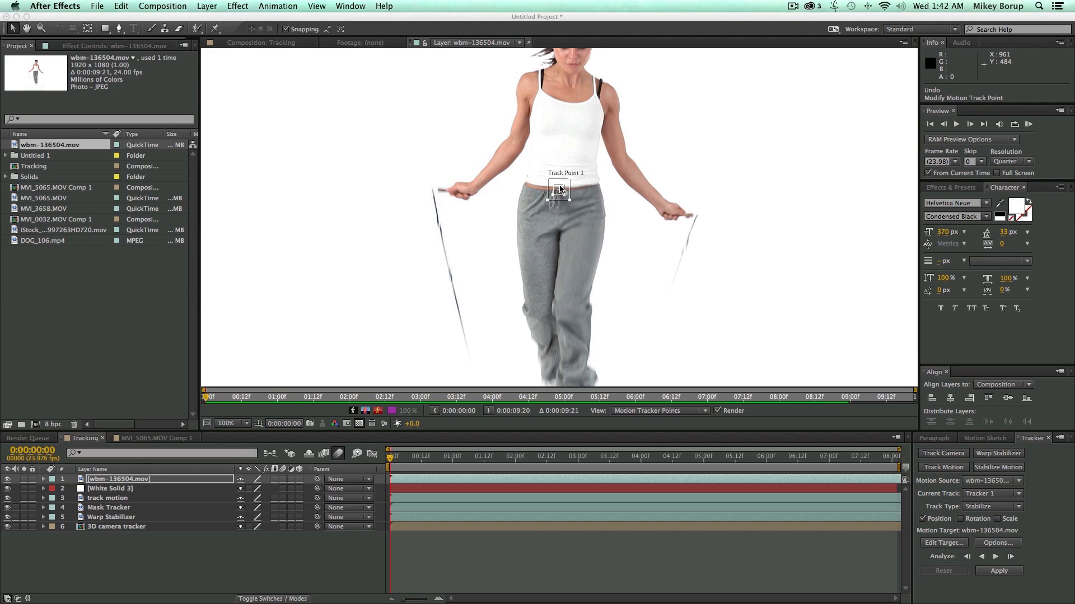
Enlarge Track Point 1's feature region to about 74 by 80 px and its search region to a tall rectangle about 96 by 240 px
left_click_drag(570, 203, 579, 213)
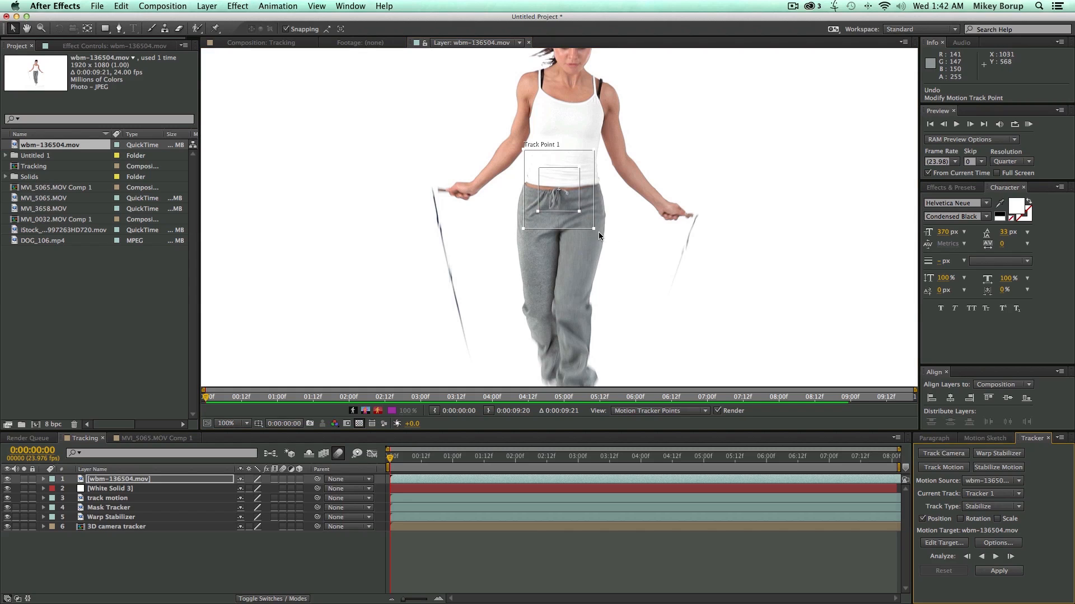
left_click_drag(593, 229, 670, 223)
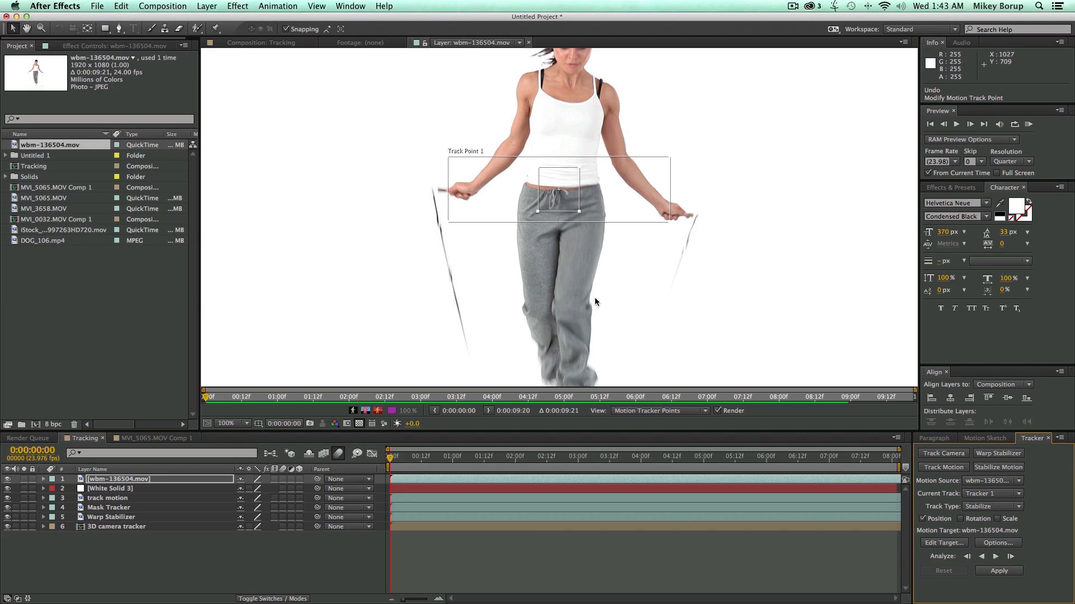
left_click_drag(670, 221, 585, 257)
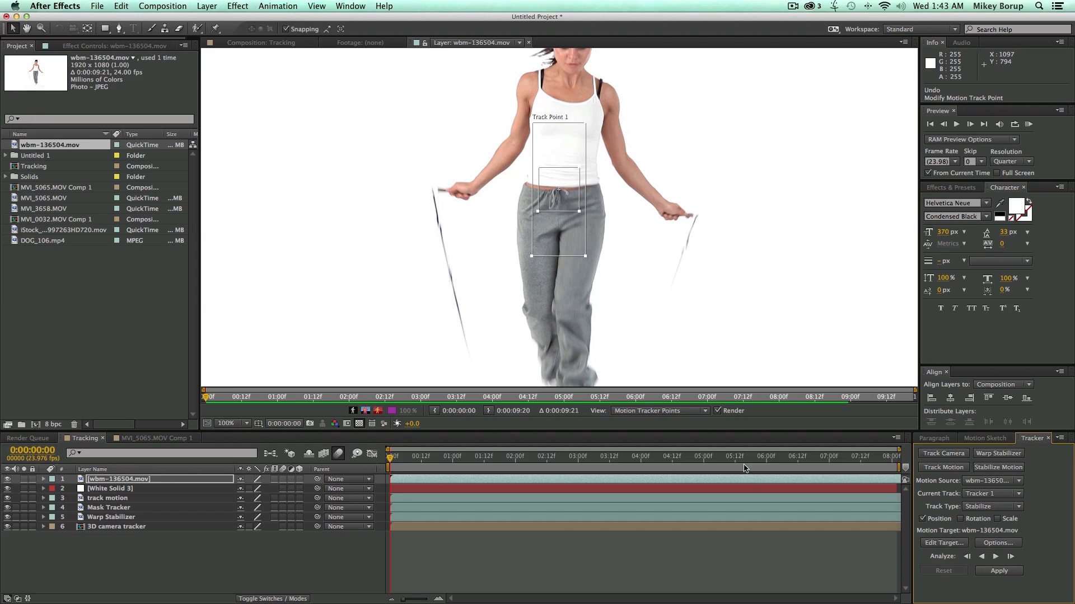
Analyze Track Point 1 forward through the clip
left_click(980, 556)
left_click(995, 556)
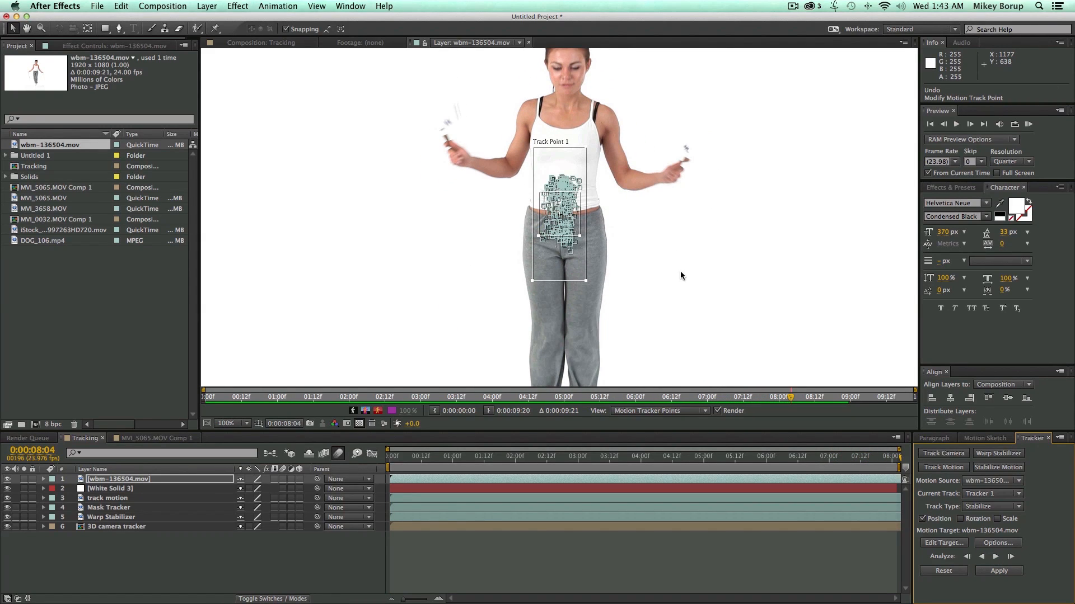
key("comma")
key("comma")
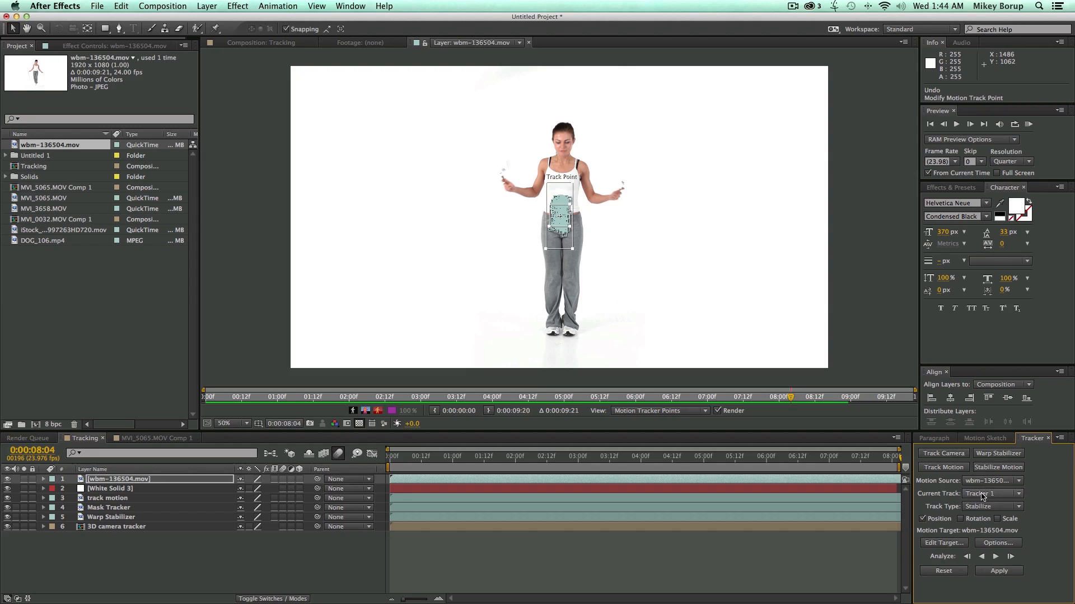
Keep wbm-136504.mov as the motion target and apply the stabilization in both X and Y dimensions
left_click(945, 543)
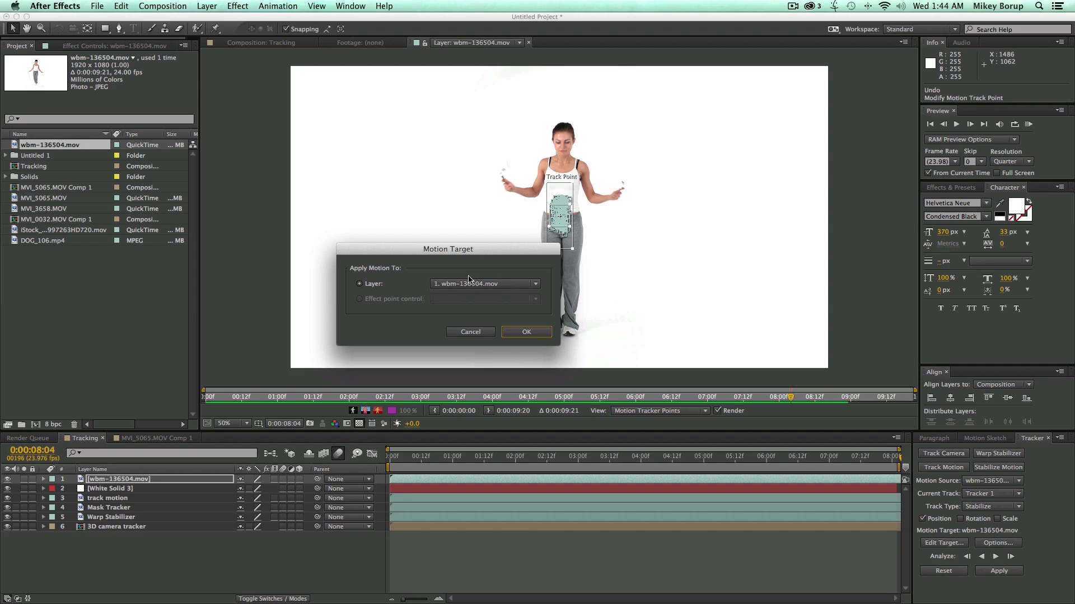
left_click(542, 333)
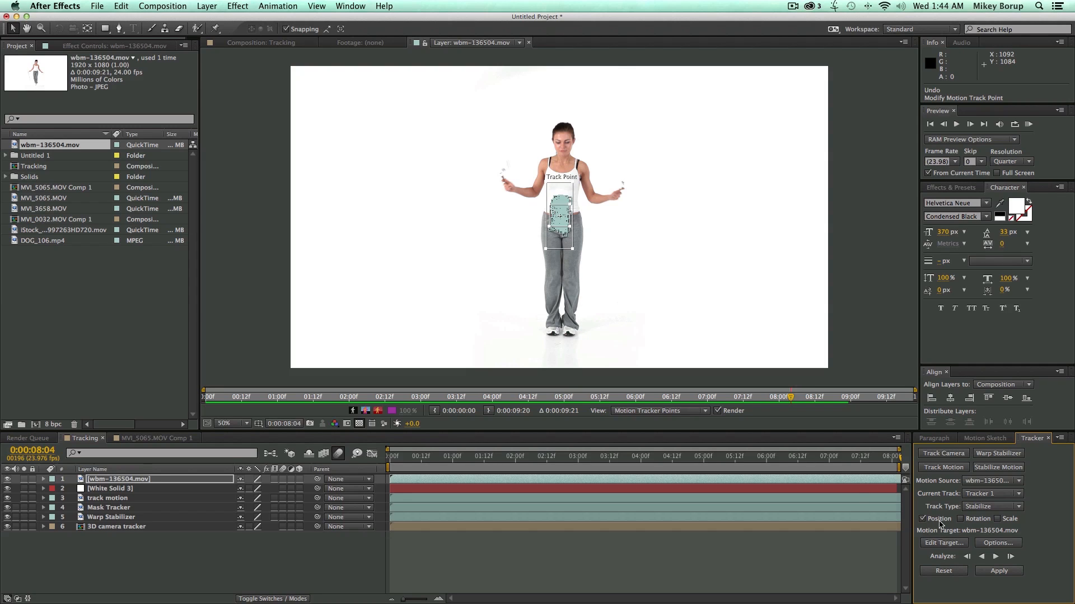
left_click(999, 572)
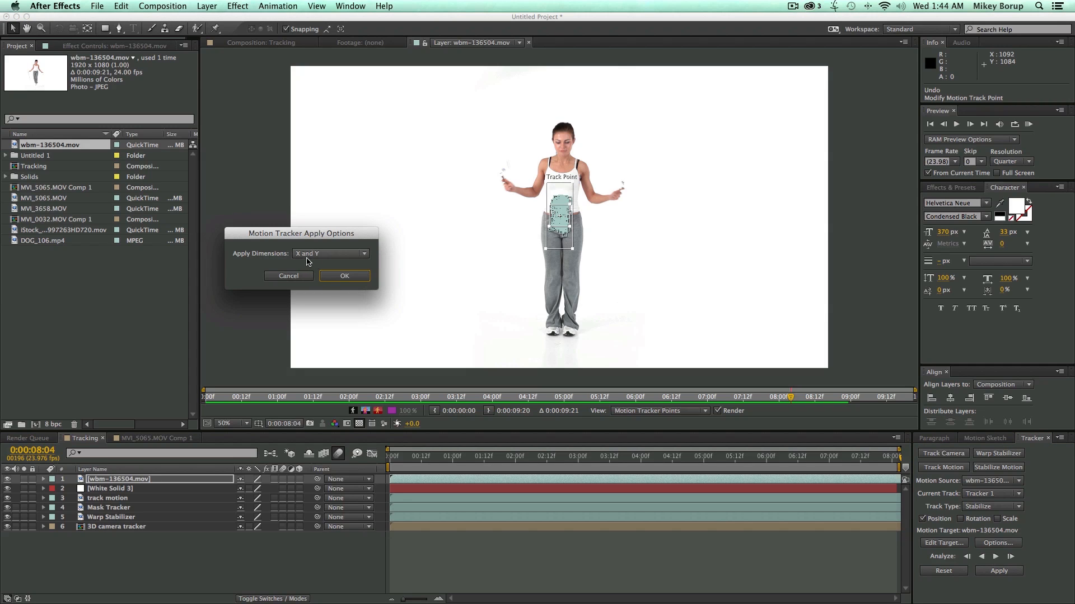
left_click(344, 276)
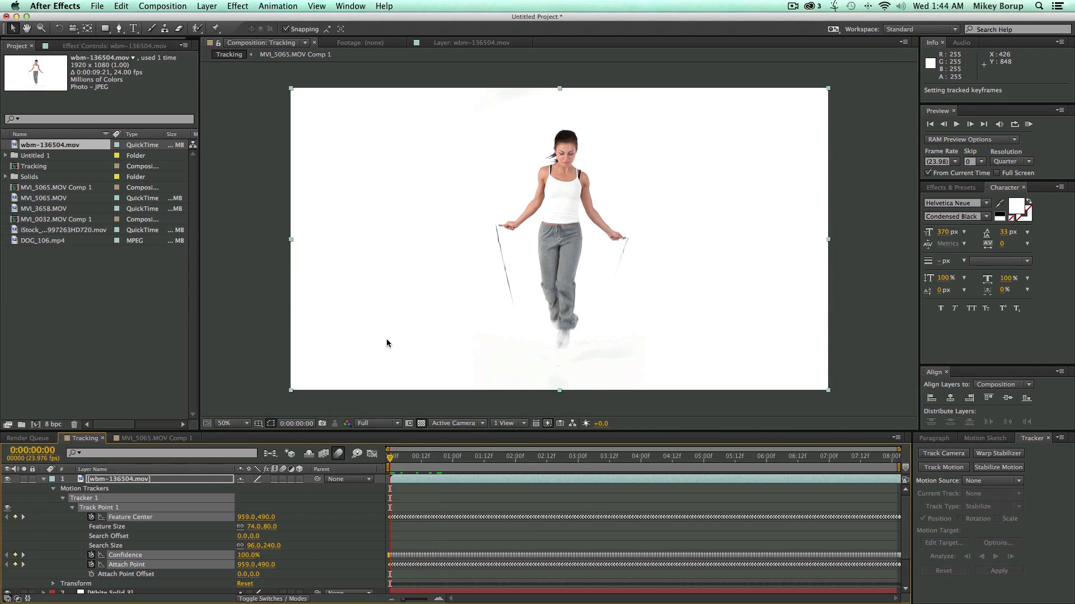
Collapse the motion tracker data and show the Transform properties of the wbm-136504.mov layer
left_click(260, 395)
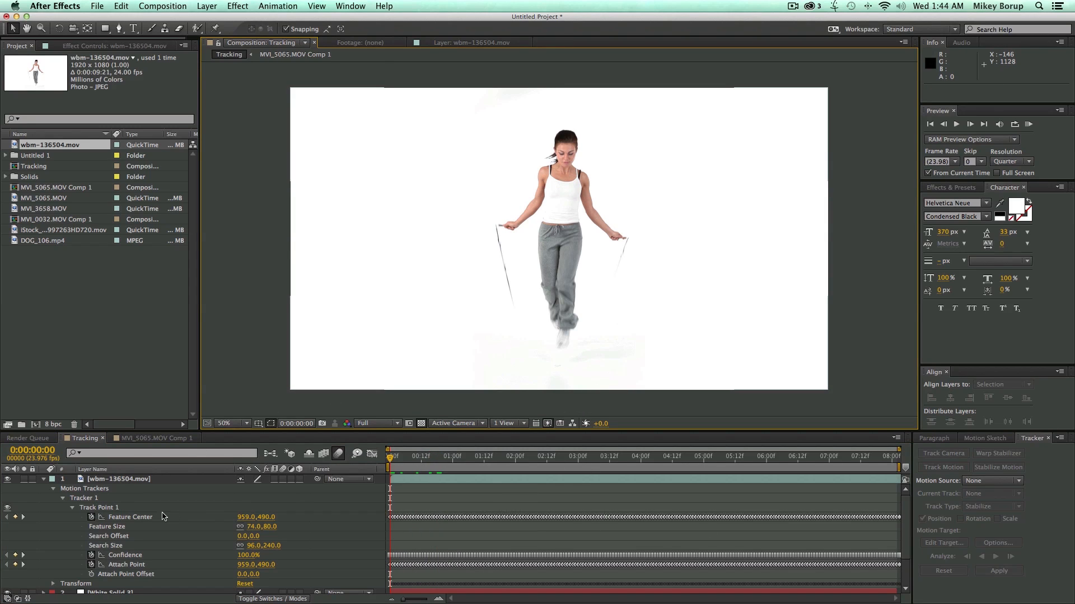
left_click(62, 498)
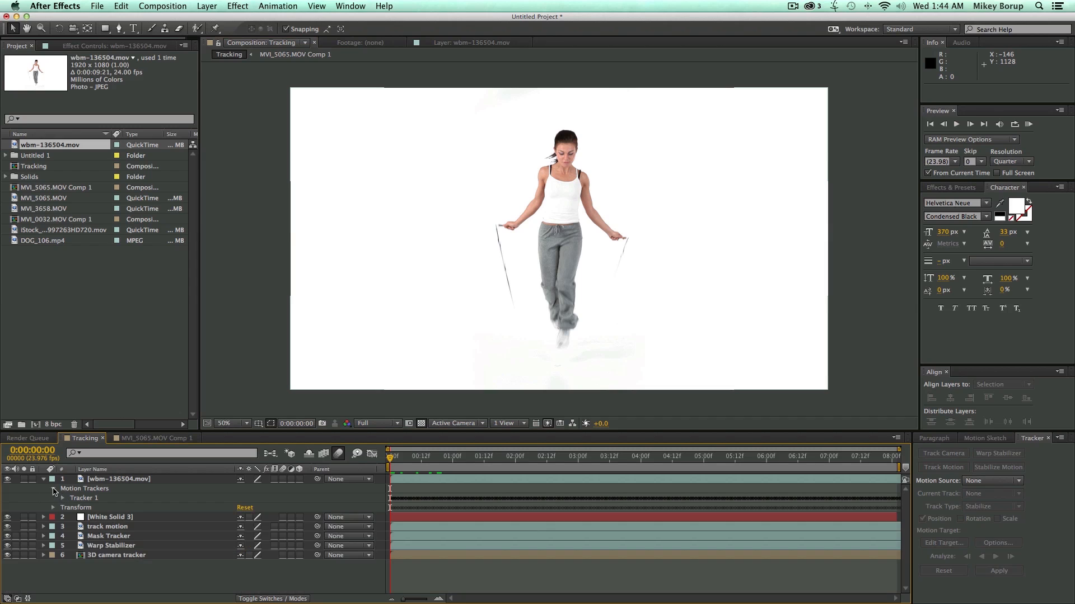
left_click(54, 489)
left_click(53, 499)
Preview the stabilized jump-rope clip and return to the first frame
key("KP_0")
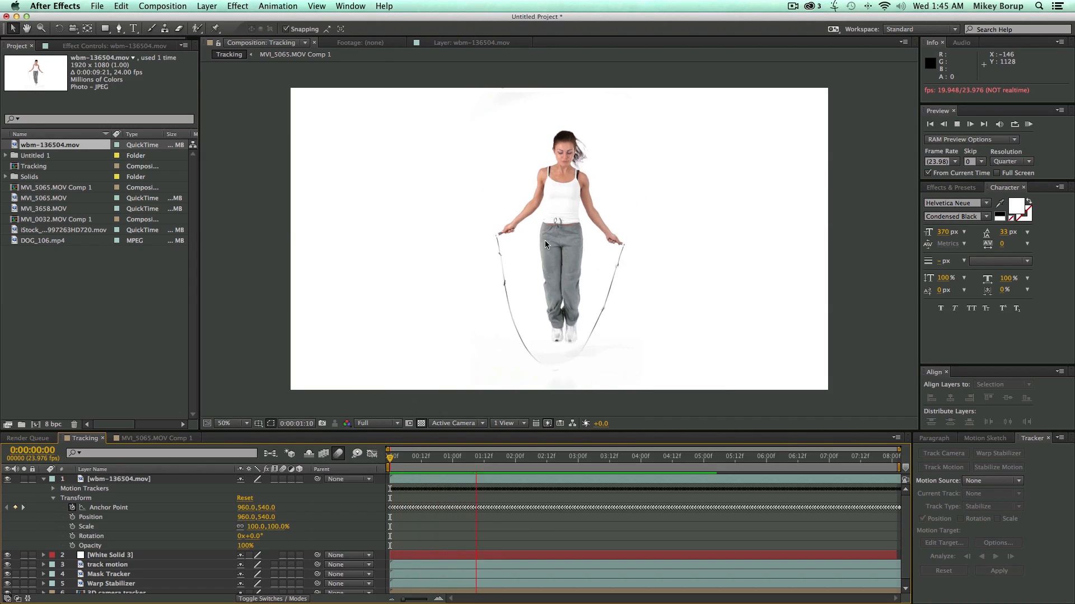
key("space")
key("space")
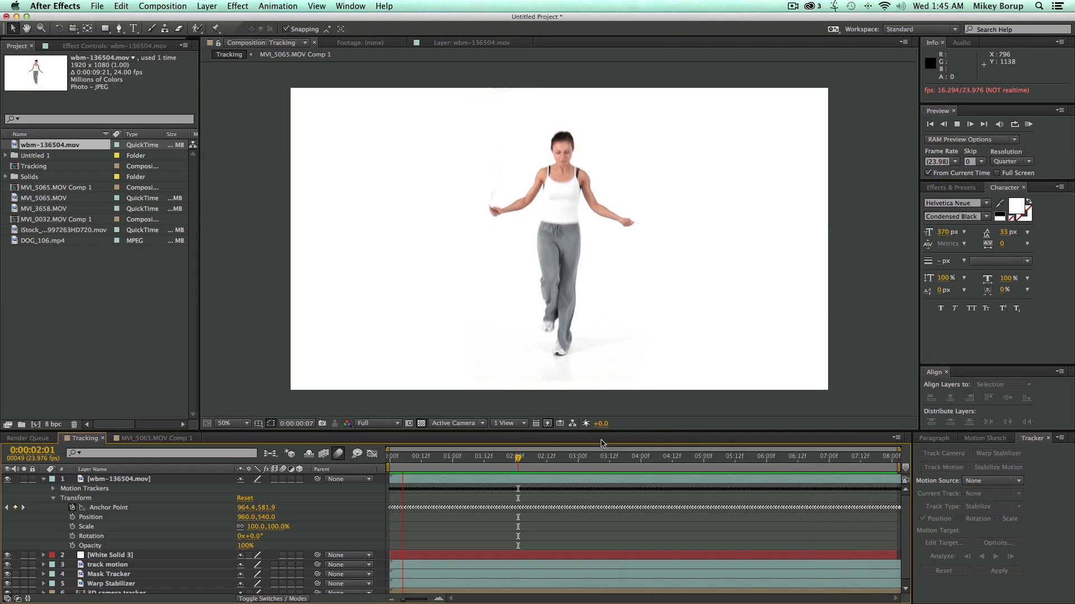
key("space")
left_click_drag(448, 458, 346, 457)
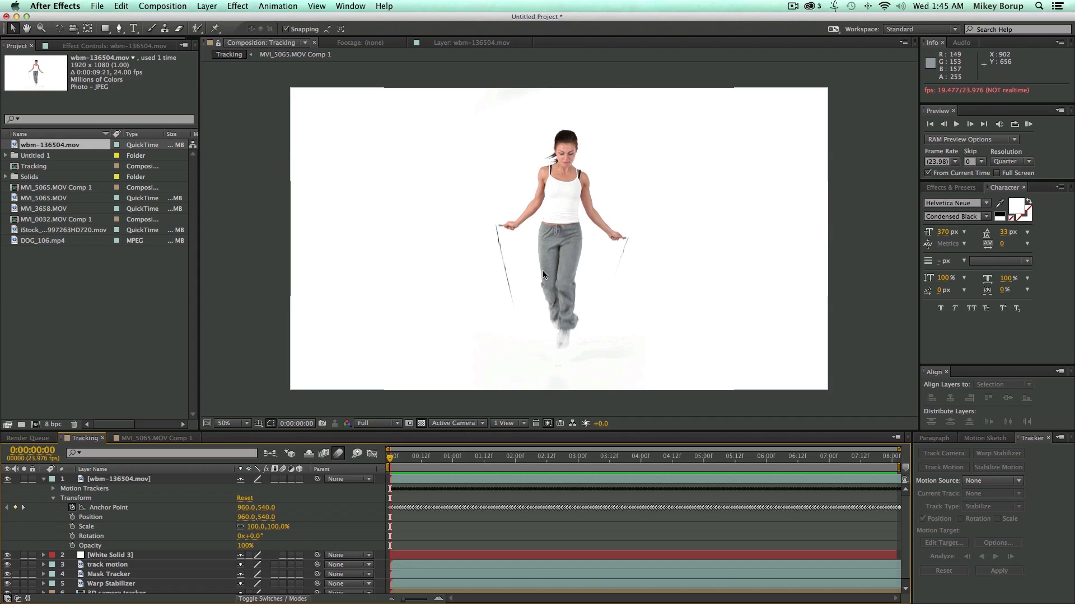
Collapse the wbm-136504.mov layer's properties and hide that layer together with the White Solid 3 layer
left_click(44, 479)
left_click(108, 480)
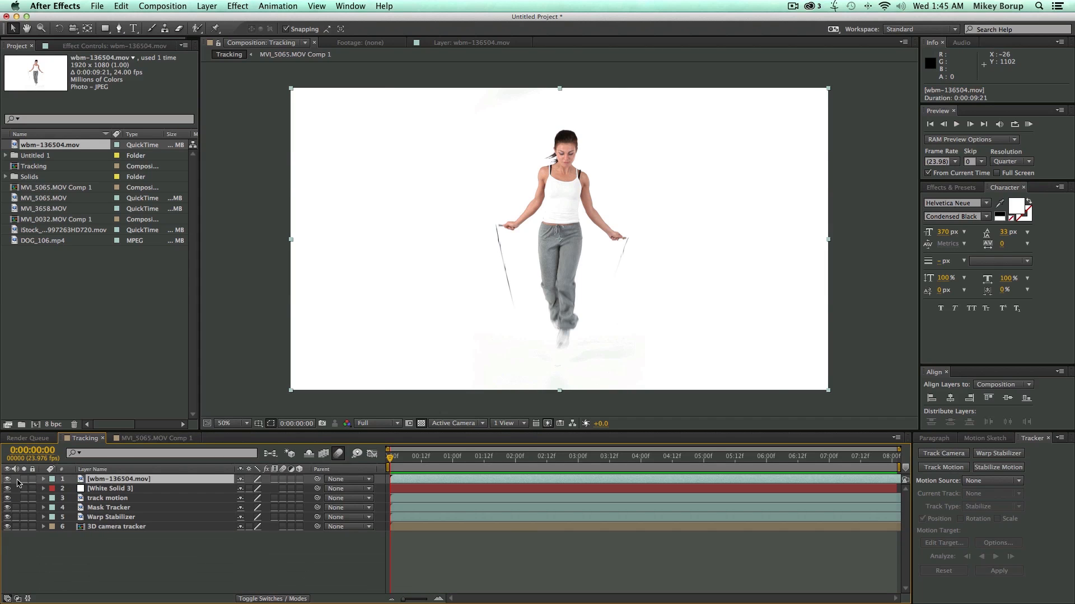
left_click_drag(8, 482, 7, 490)
Create a null object directly above the track motion footage layer
left_click(138, 498)
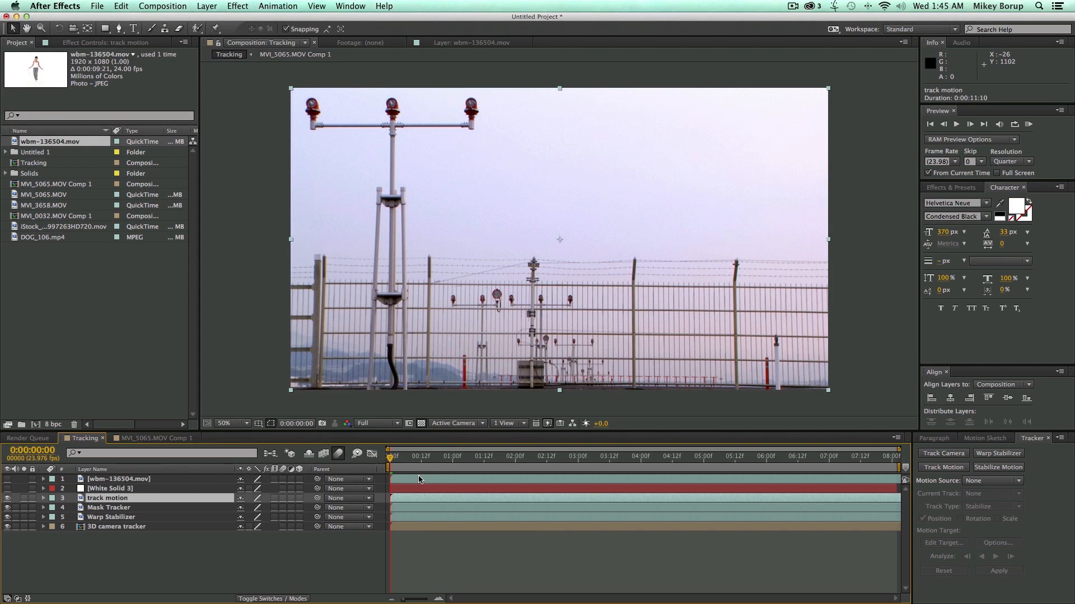
left_click(476, 560)
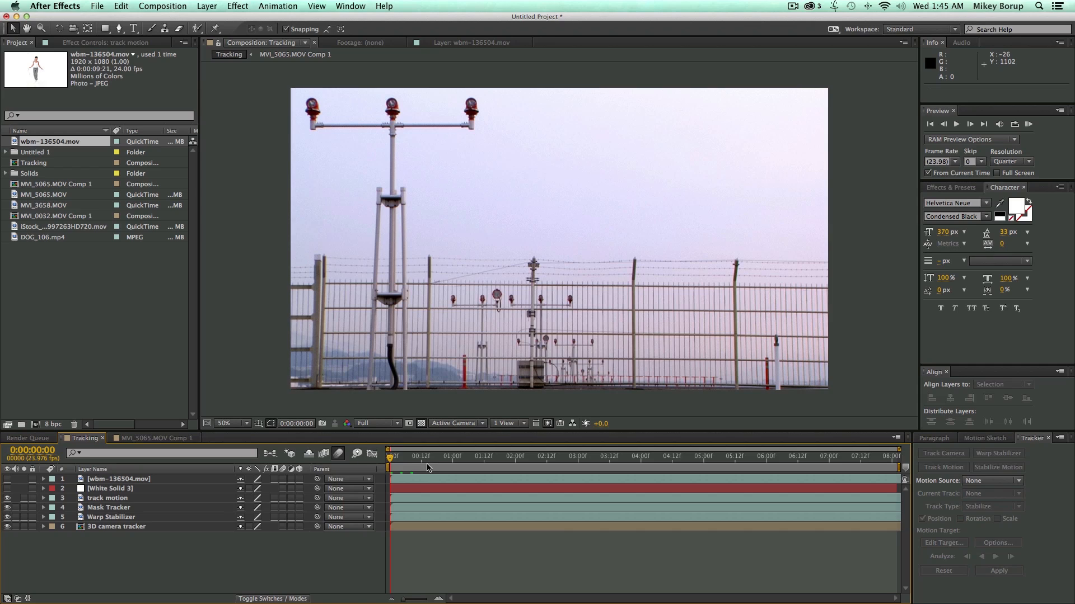
left_click(177, 500)
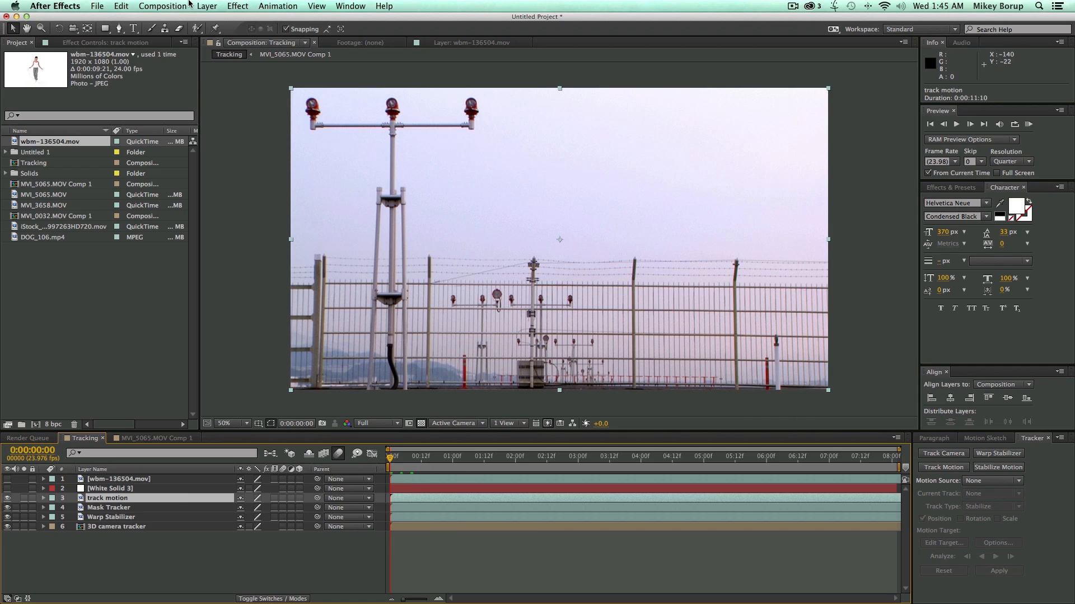
left_click(205, 8)
mouse_move(216, 19)
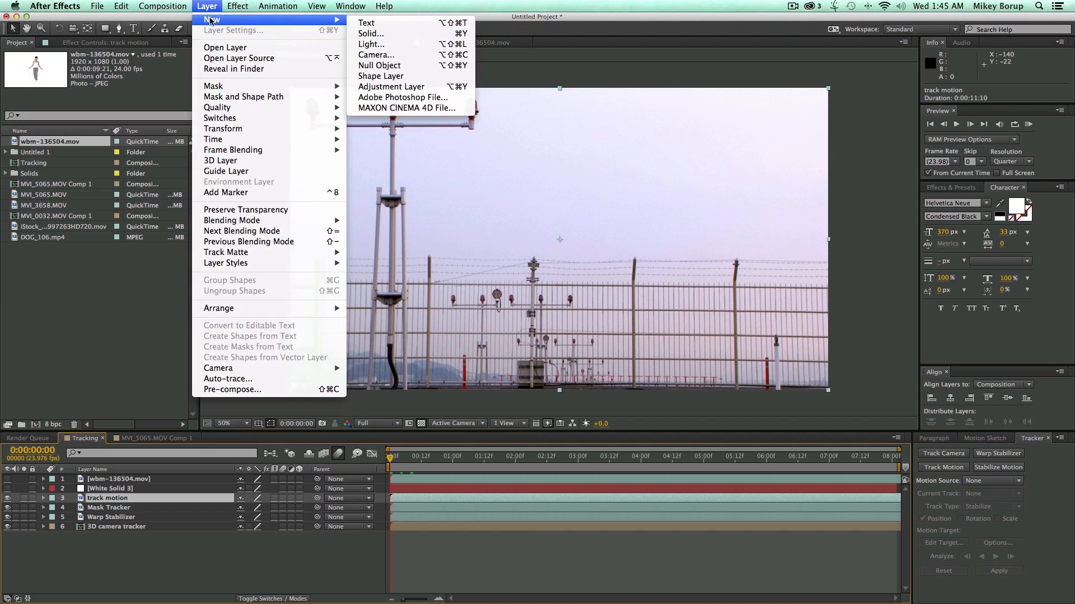
left_click(401, 66)
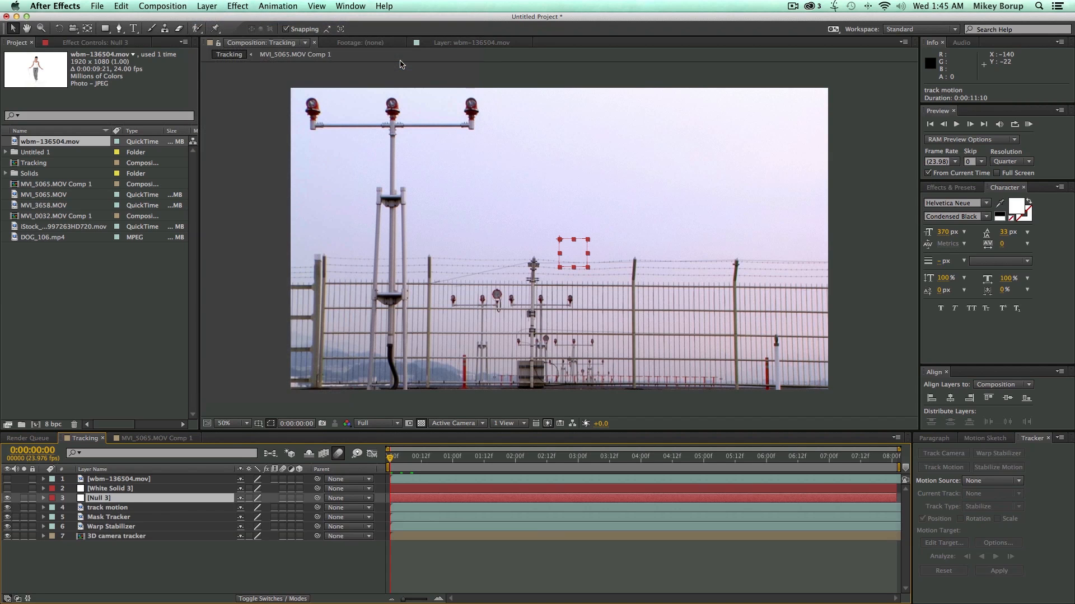
Rename the new null layer Track motion and select the track motion footage layer below it
left_click(109, 499)
key("Return")
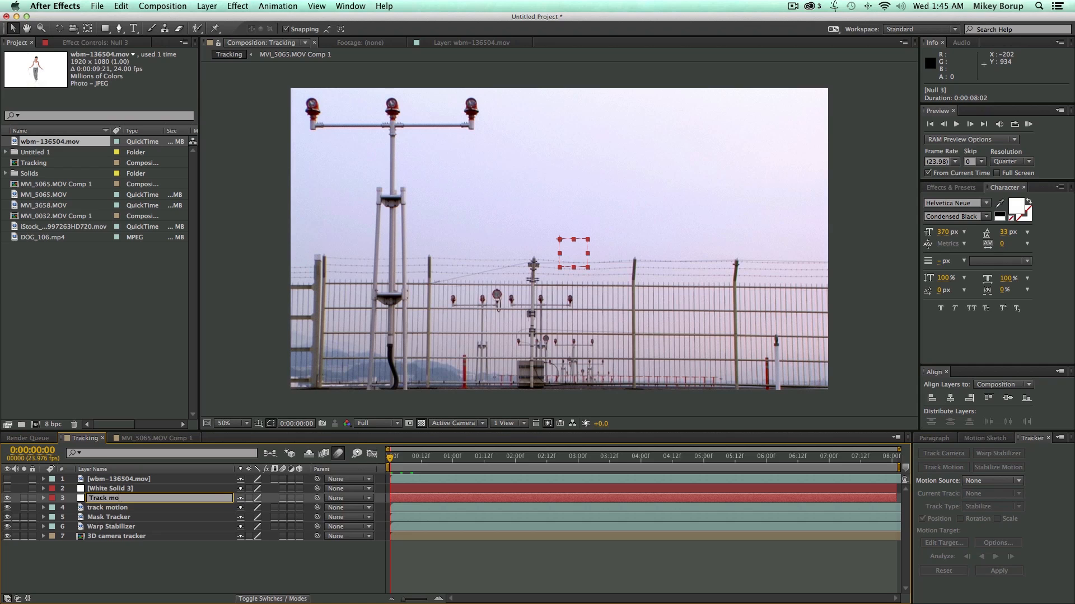
left_click_drag(104, 506, 430, 458)
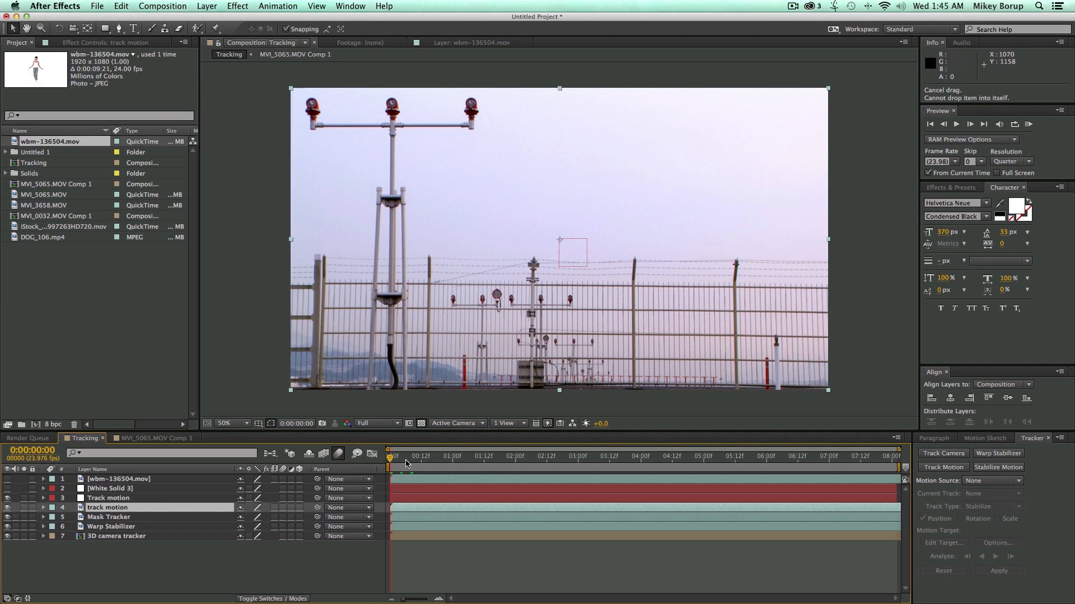
Preview the aircraft footage, go to 0:00:00:23, and start Track Motion on the track motion layer with Position and Scale enabled
key("space")
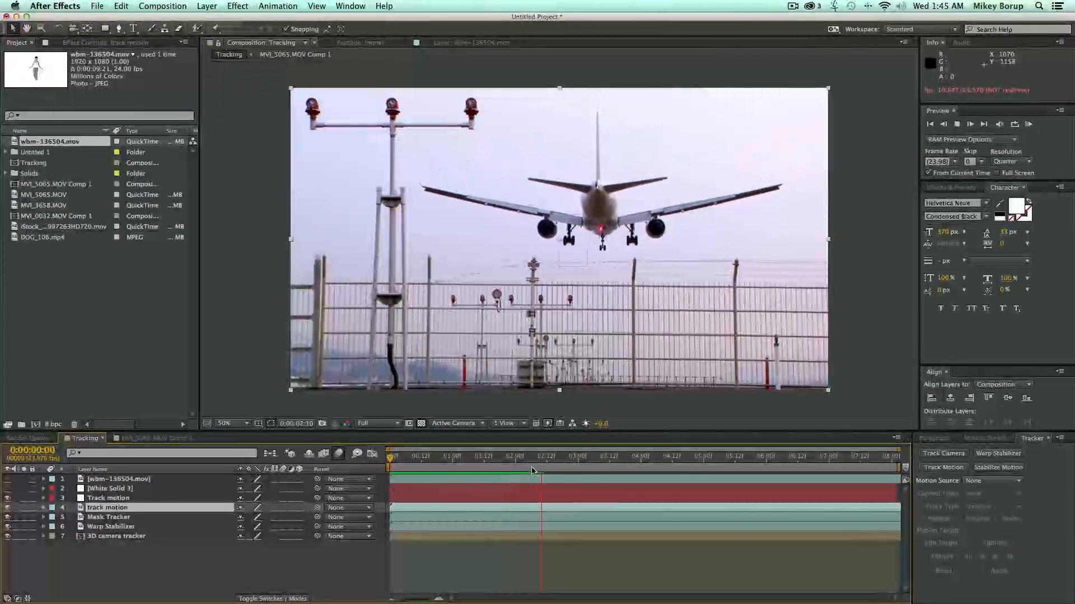
left_click_drag(390, 457, 517, 459)
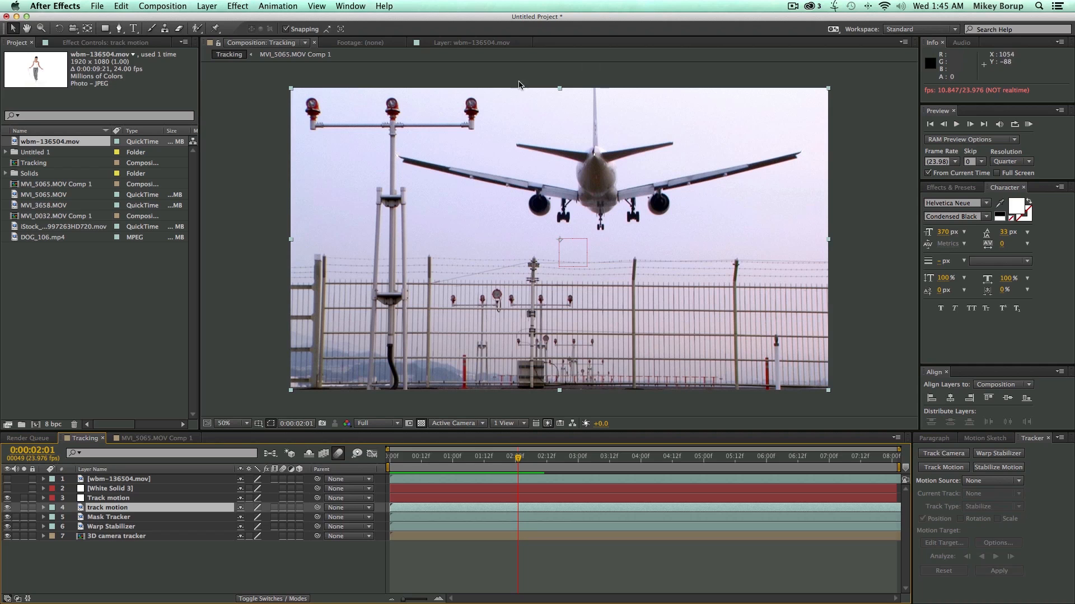
left_click_drag(514, 459, 451, 453)
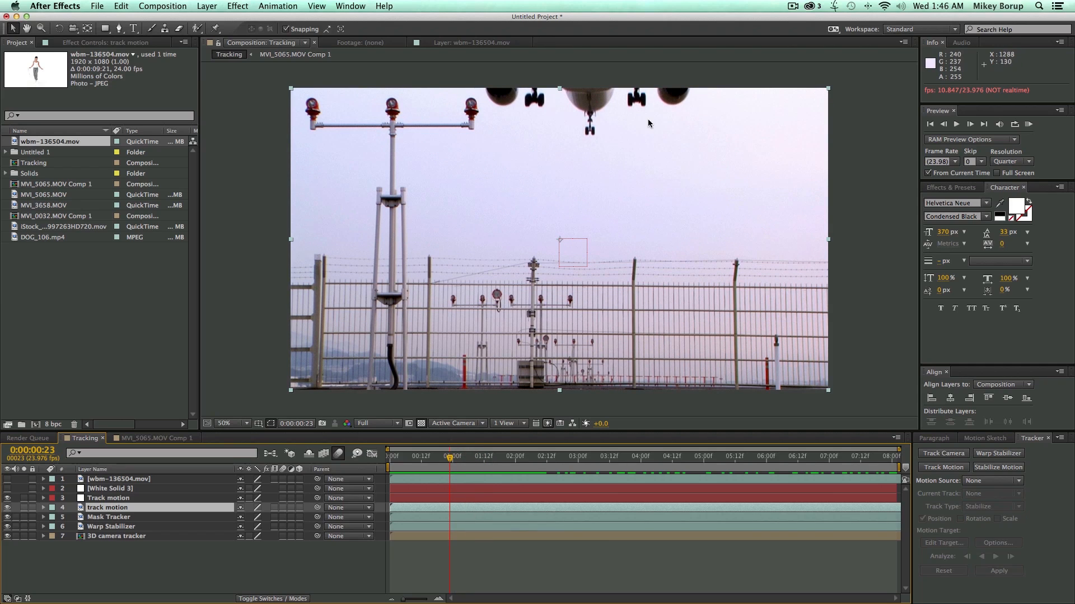
left_click(942, 467)
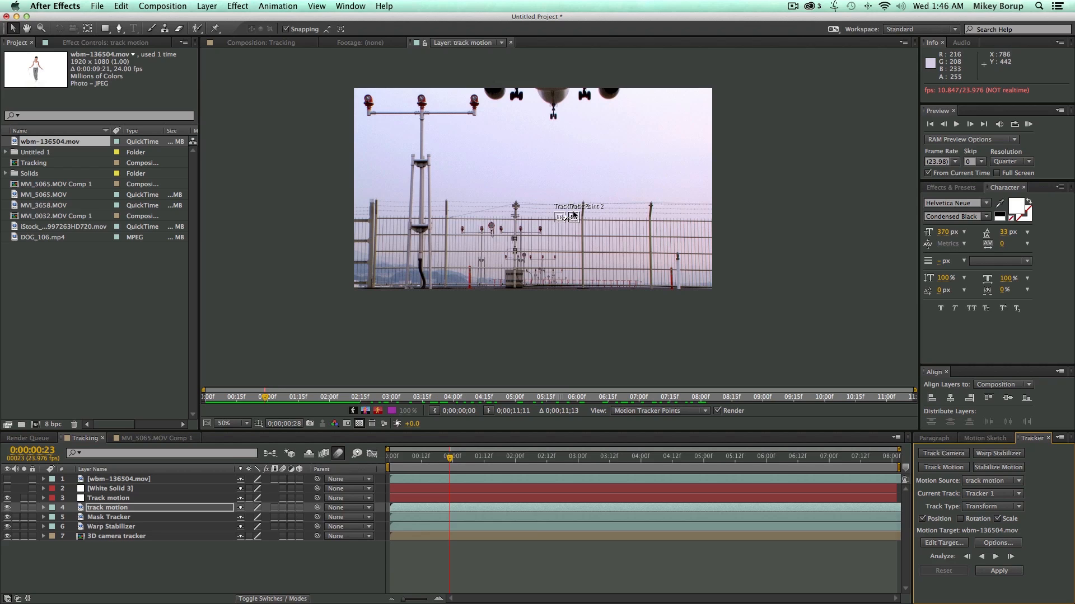
Place Track Point 1 on the aircraft's left landing gear and Track Point 2 on the right one, enlarging their search regions
left_click_drag(558, 221, 509, 104)
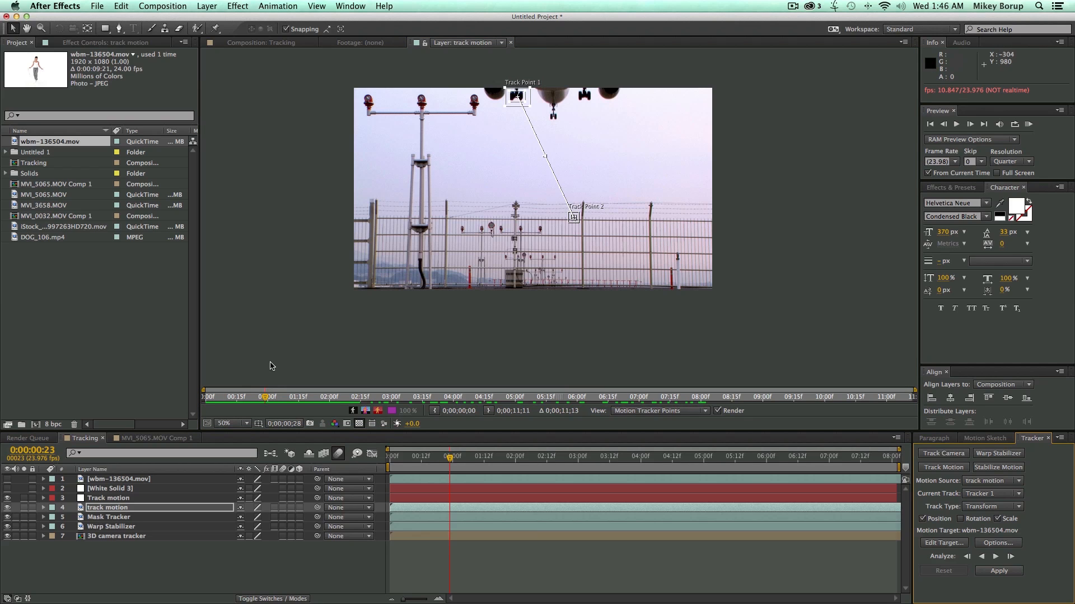
left_click(227, 423)
left_click(249, 370)
left_click_drag(499, 164, 499, 210)
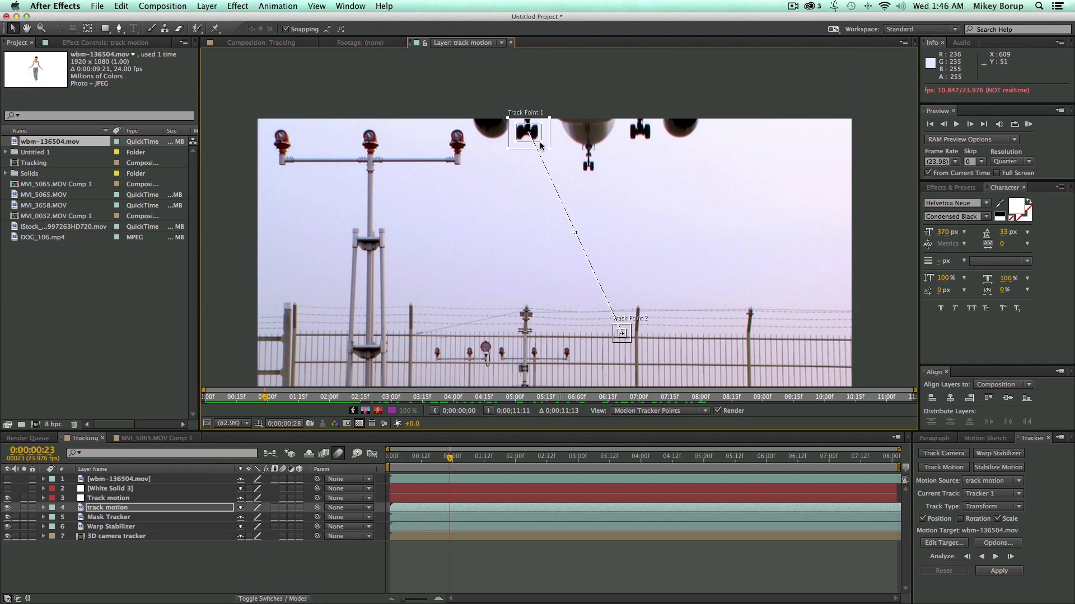
left_click_drag(549, 148, 552, 159)
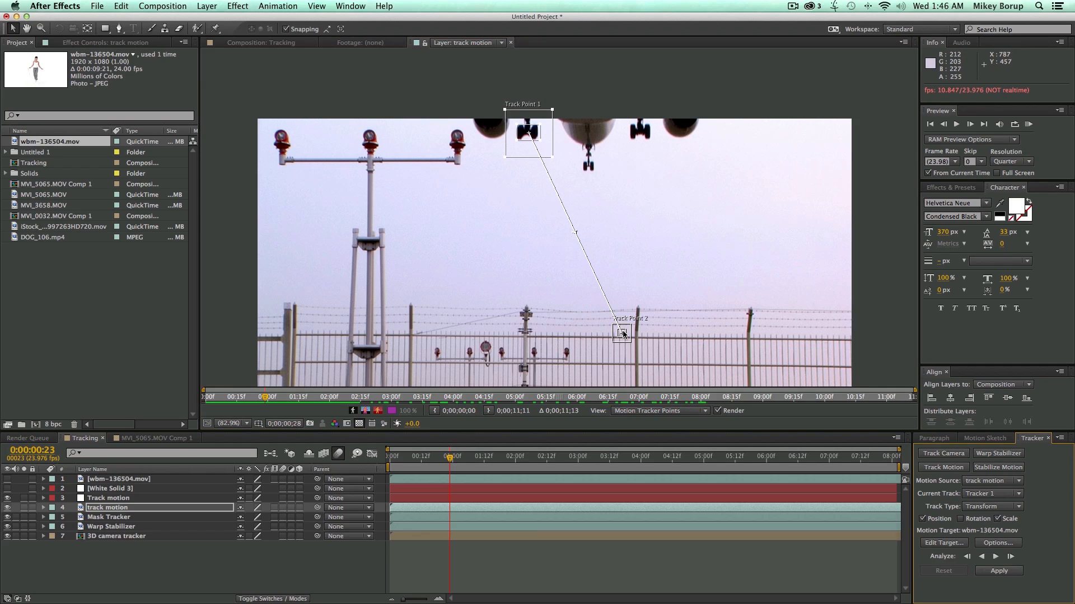
left_click_drag(626, 337, 652, 142)
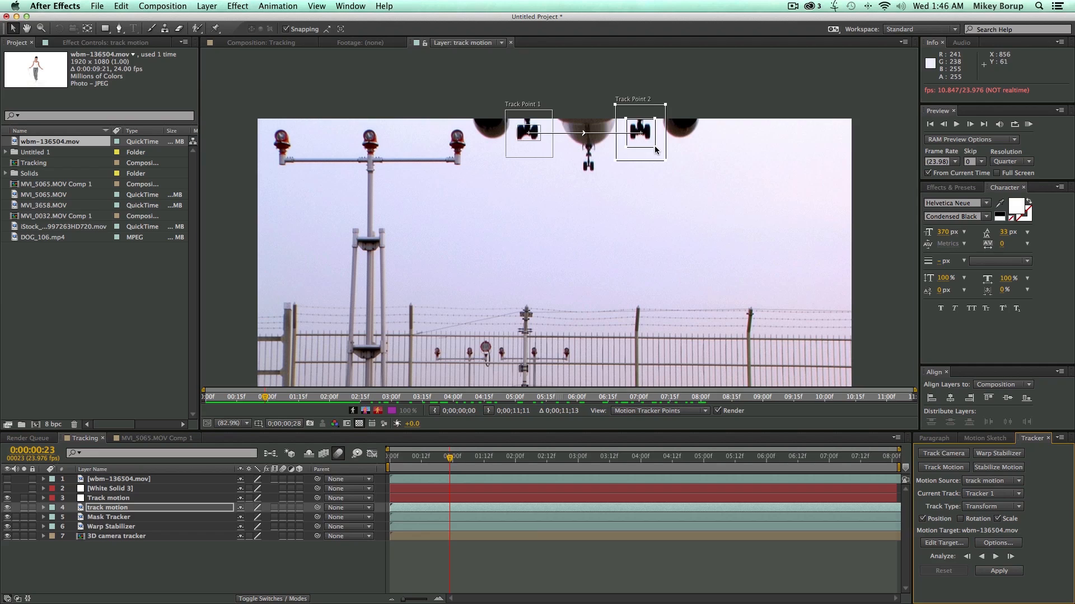
Analyze both track points backward from 0:00:00:23 and return to that frame
left_click(982, 557)
scroll(580, 235, "up", 2)
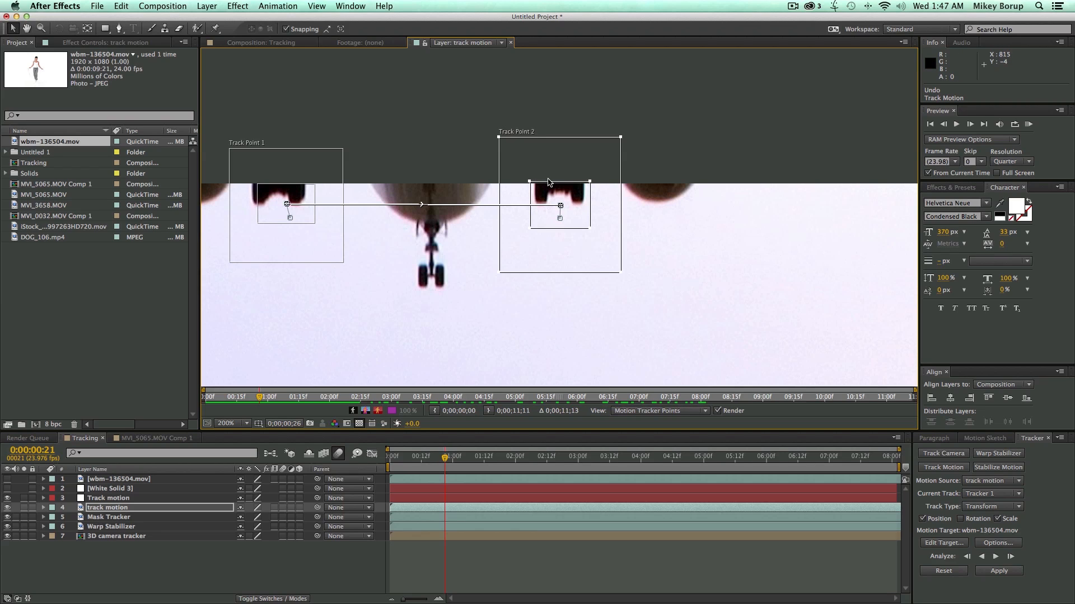
scroll(546, 226, "down", 2)
left_click_drag(499, 269, 539, 213)
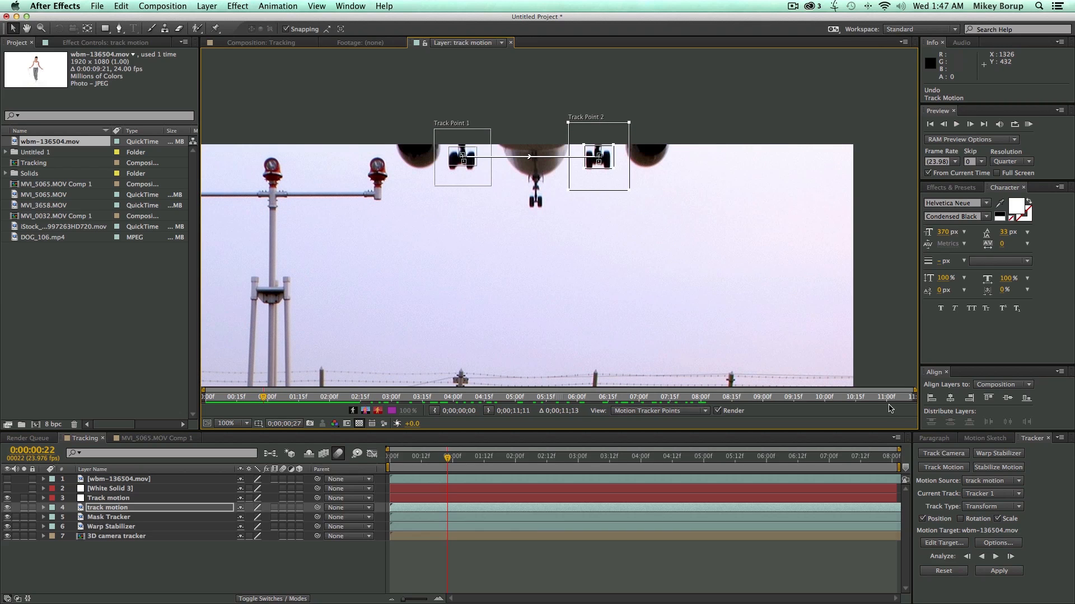
key("Page_Up")
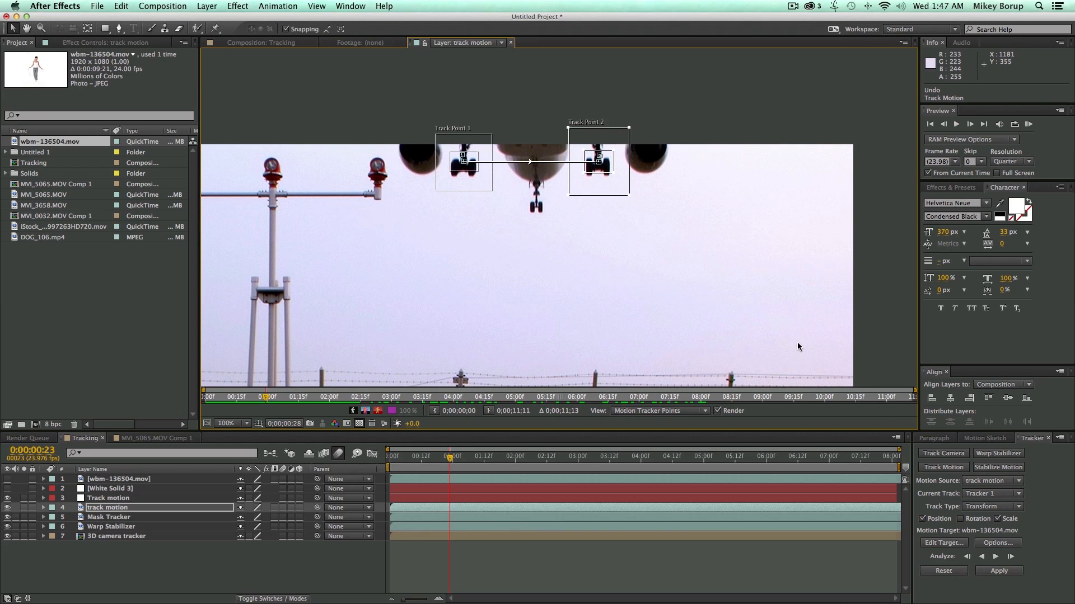
Analyze both track points forward until the aircraft is low behind the fence, around 0:00:06:17, and stop the analysis
left_click(996, 557)
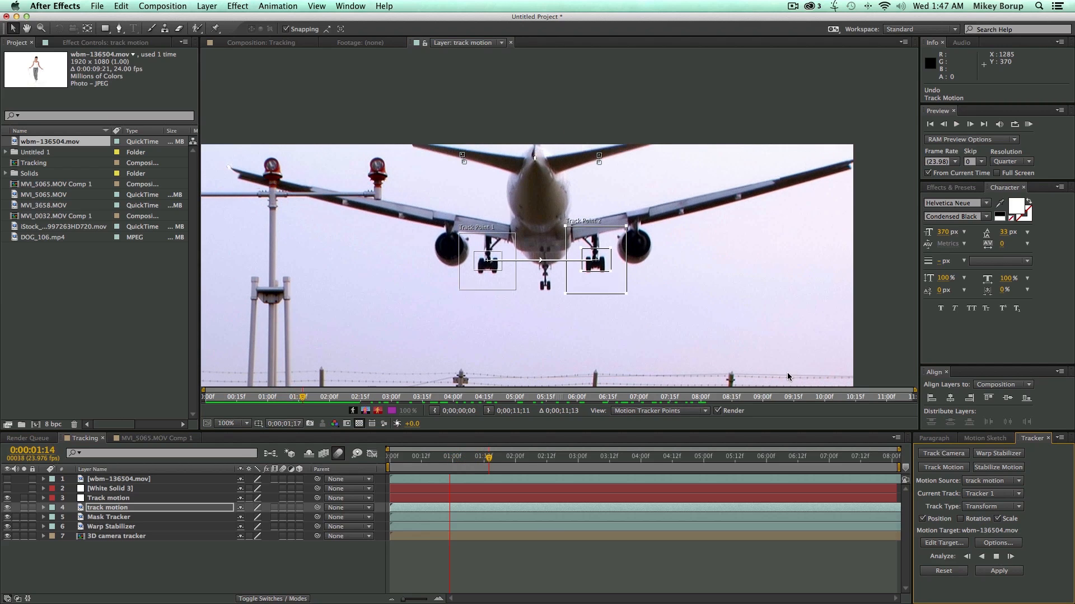
key("space")
left_click_drag(640, 334, 659, 187)
left_click(995, 557)
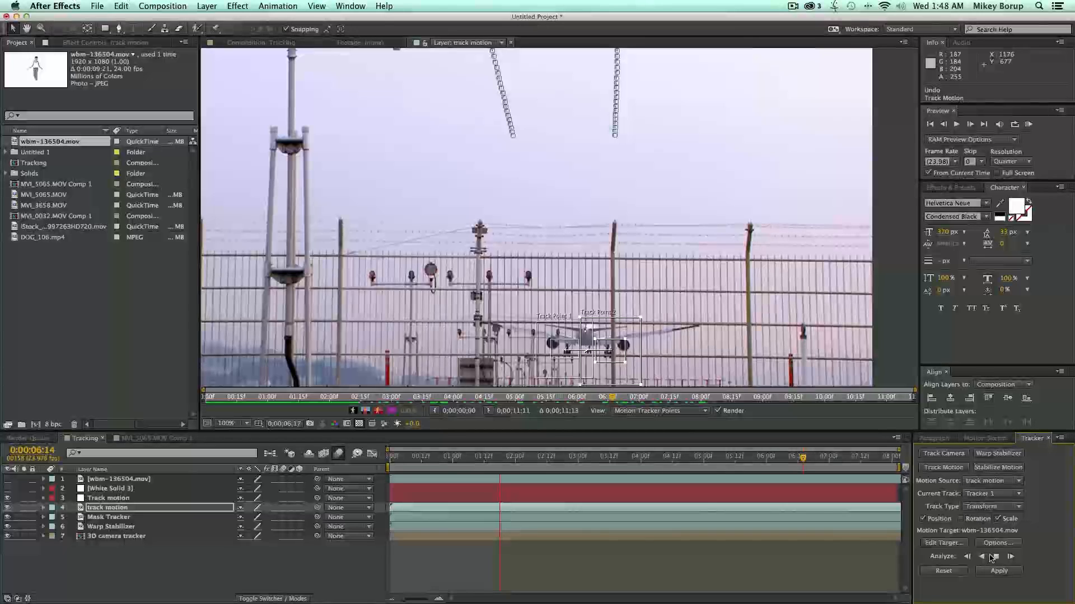
left_click(995, 558)
Examine how closely both track paths follow the landing gear at several moments between 0:00:02:23 and 0:00:06:17
left_click_drag(817, 457, 763, 460)
key("space")
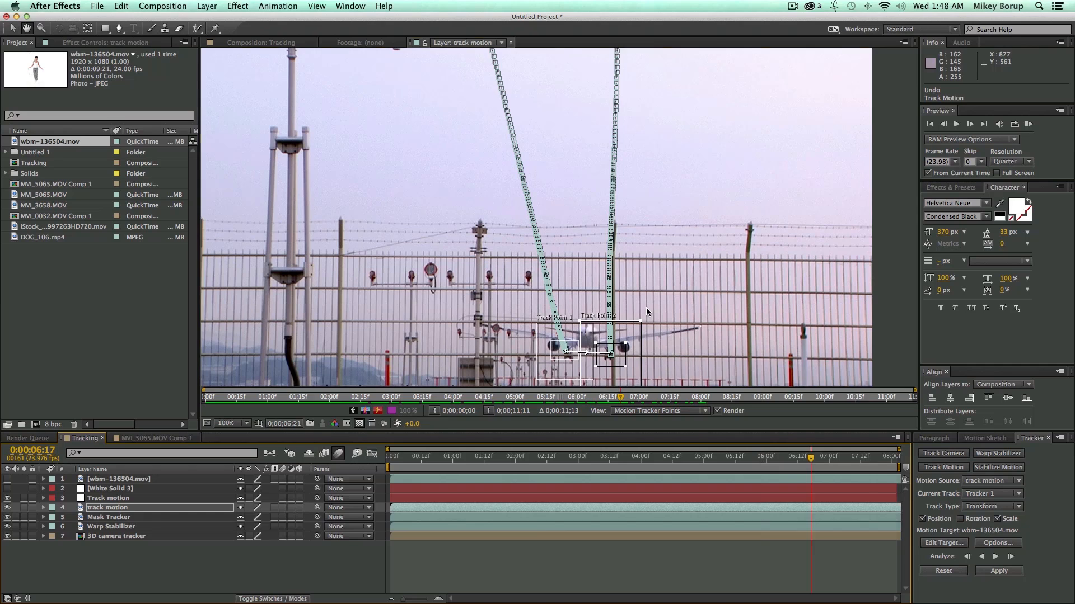
scroll(644, 324, "down", 3)
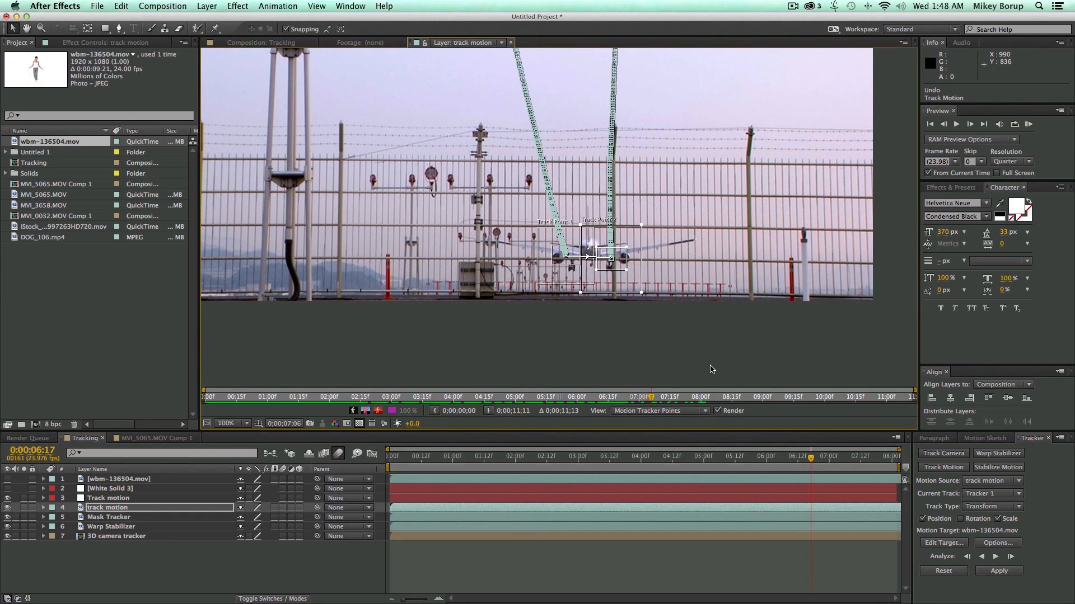
left_click_drag(845, 456, 795, 458)
scroll(592, 257, "down", 2)
scroll(592, 256, "up", 2)
left_click_drag(534, 127, 545, 182)
scroll(545, 182, "down", 1)
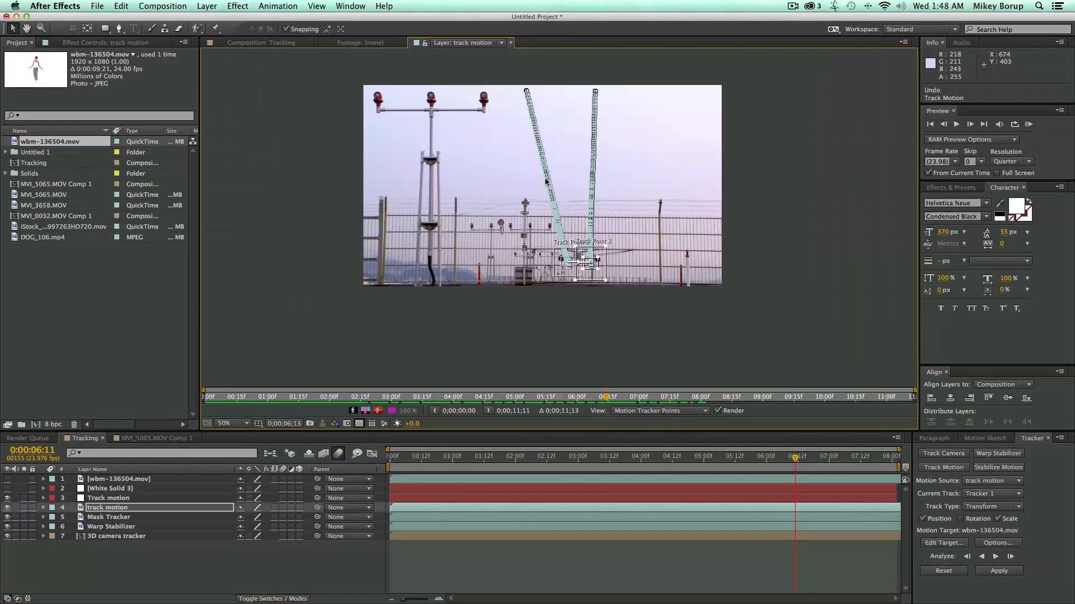
left_click_drag(785, 462, 578, 459)
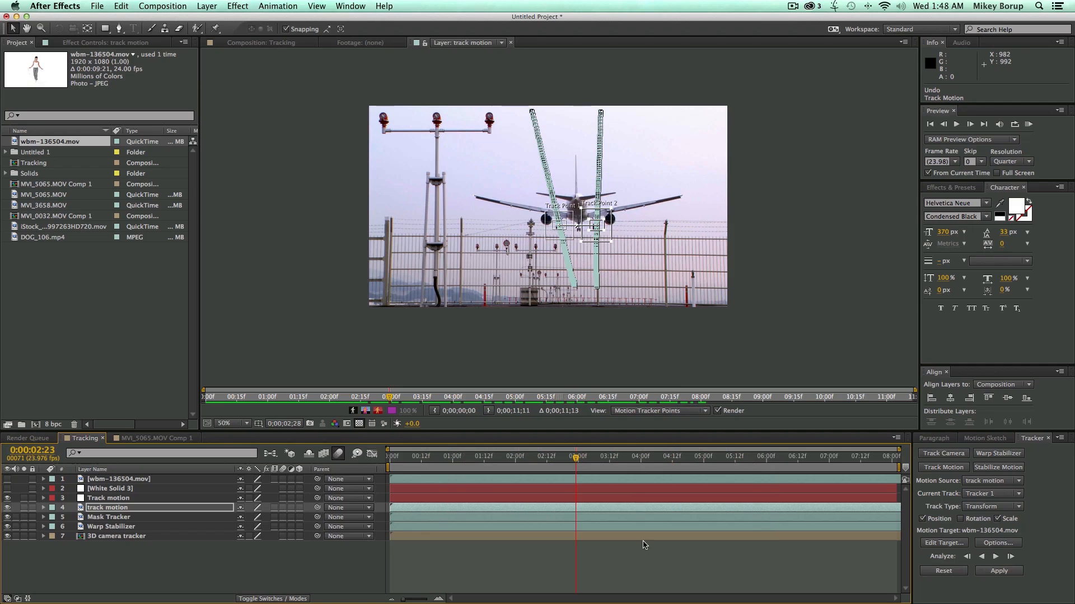
left_click(651, 560)
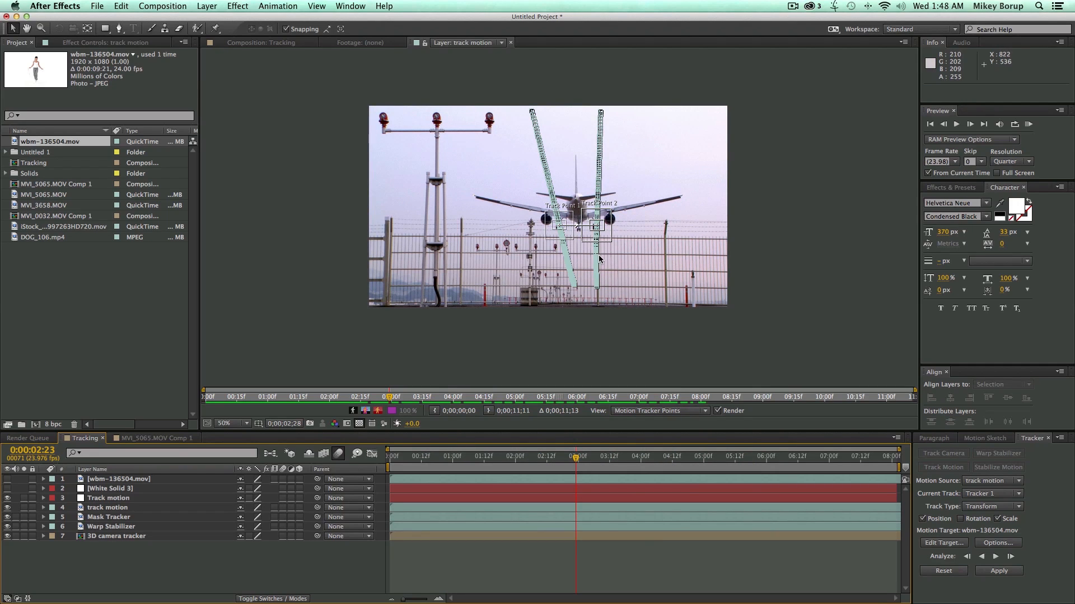
left_click_drag(617, 460, 589, 460)
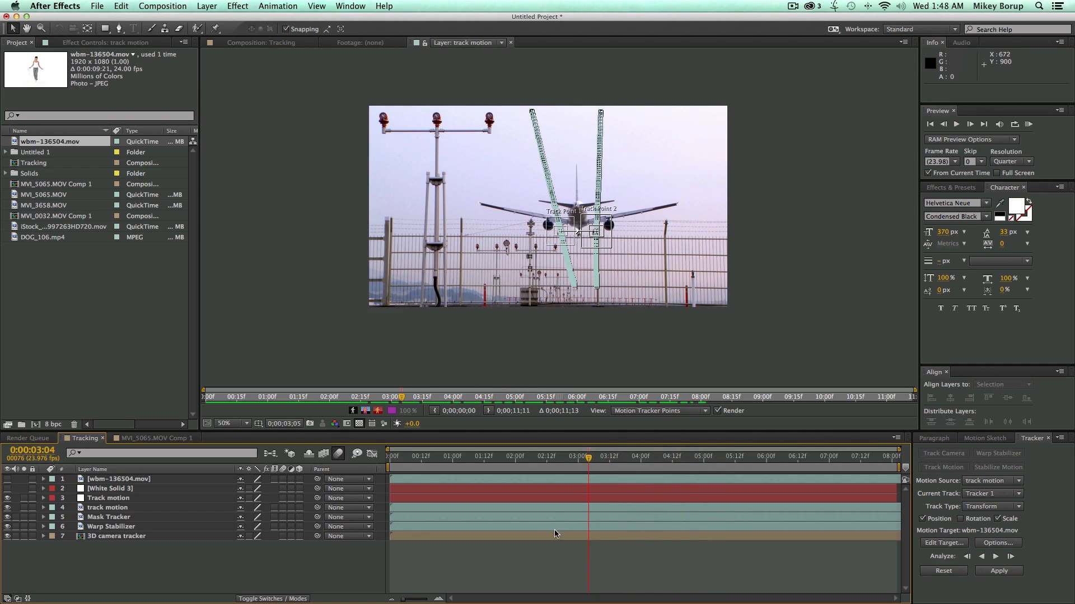
Set the Track motion null layer as the motion target and apply the tracking data to it in X and Y
key("Home")
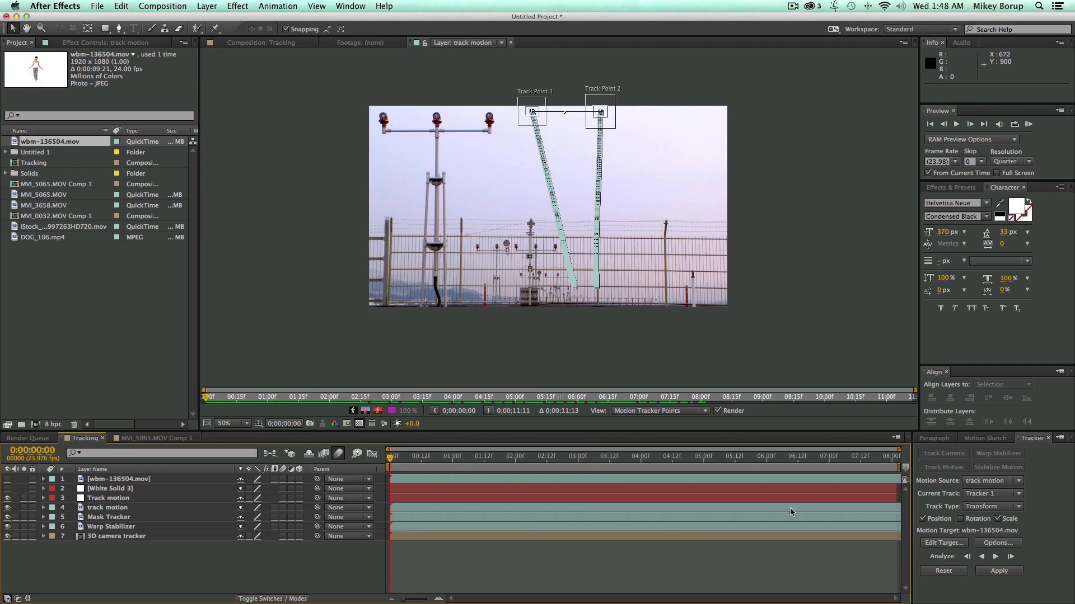
left_click(950, 544)
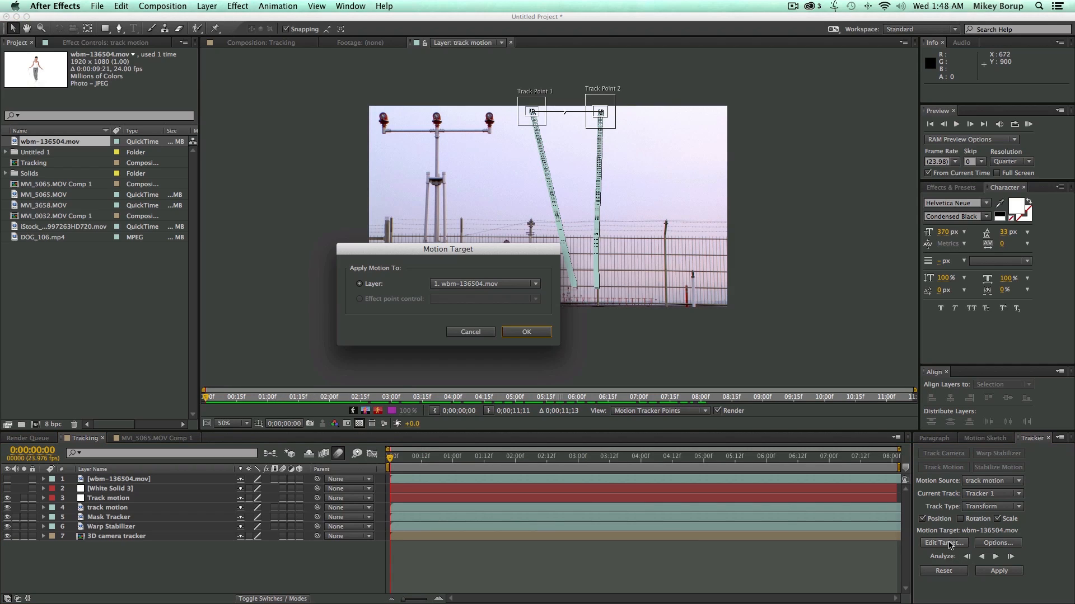
left_click(500, 289)
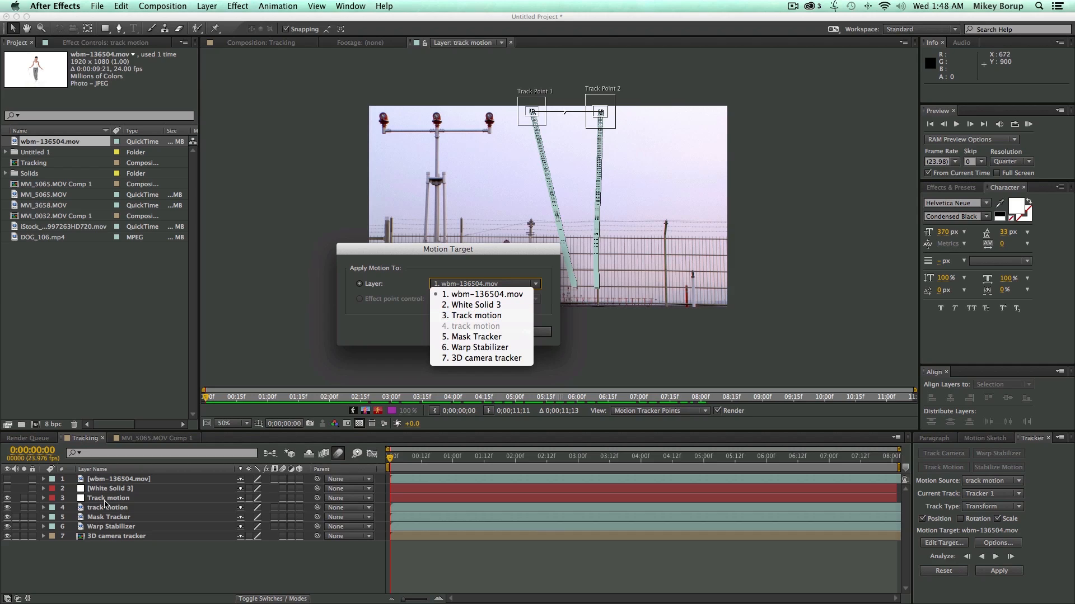
left_click(477, 317)
left_click(531, 333)
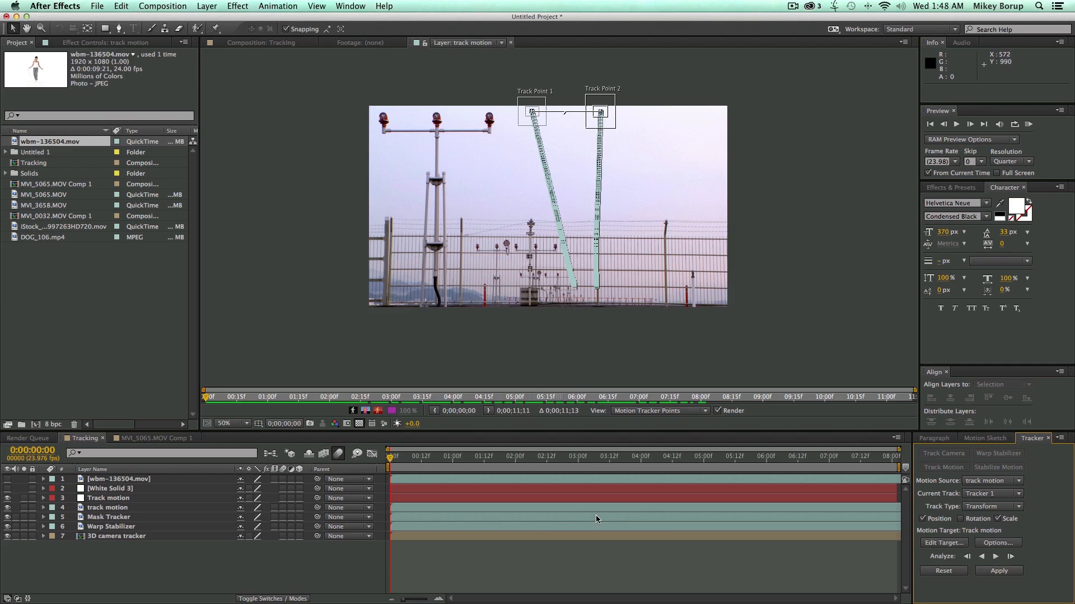
left_click(999, 571)
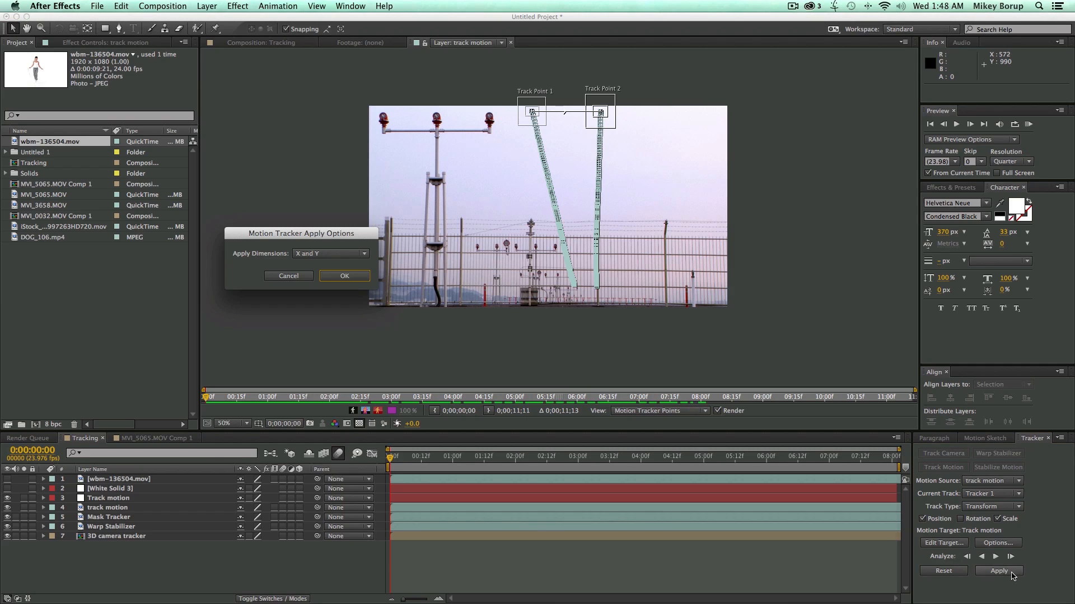
left_click(343, 276)
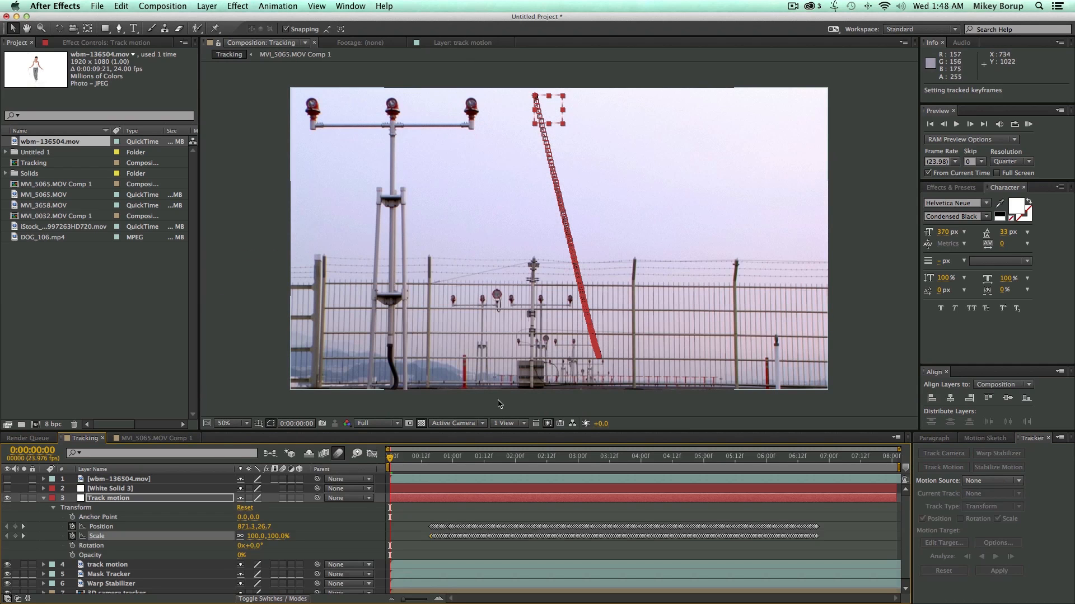
Extend the null's position path above the picture by placing it by hand at successively earlier frames, working back from 0:00:00:21
mouse_move(444, 462)
left_mouse_down()
mouse_move(391, 459)
mouse_move(455, 458)
left_mouse_up()
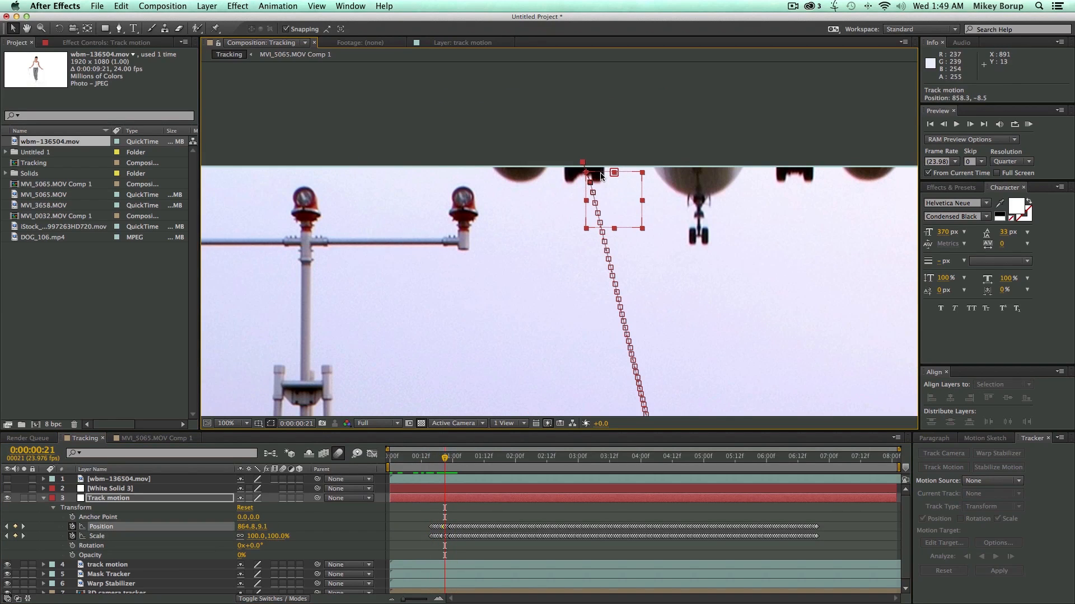
key("Page_Up")
left_click_drag(598, 162, 560, 59)
key("Page_Up")
key("Page_Up")
key("Page_Up")
key("Page_Up")
left_click_drag(600, 154, 577, 108)
key("Page_Up")
Preview the composition over the full work area to check that the null follows the aircraft's landing gear
key("n")
key("space")
key("space")
left_click_drag(431, 469, 938, 475)
key("Home")
key("KP_0")
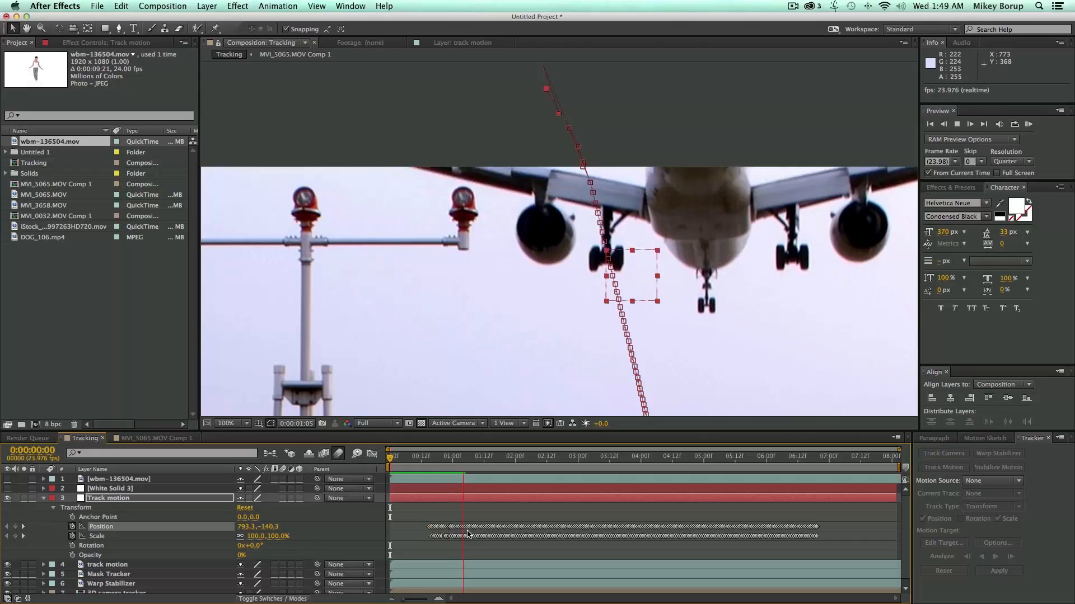
scroll(720, 306, "down", 2)
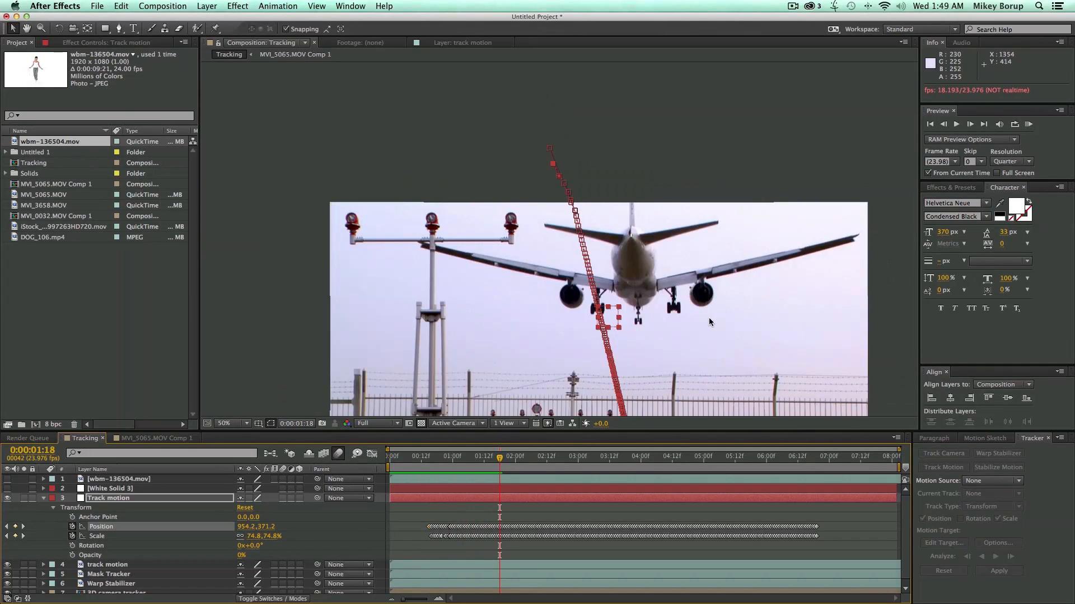
scroll(708, 317, "down", 4)
scroll(593, 290, "up", 2)
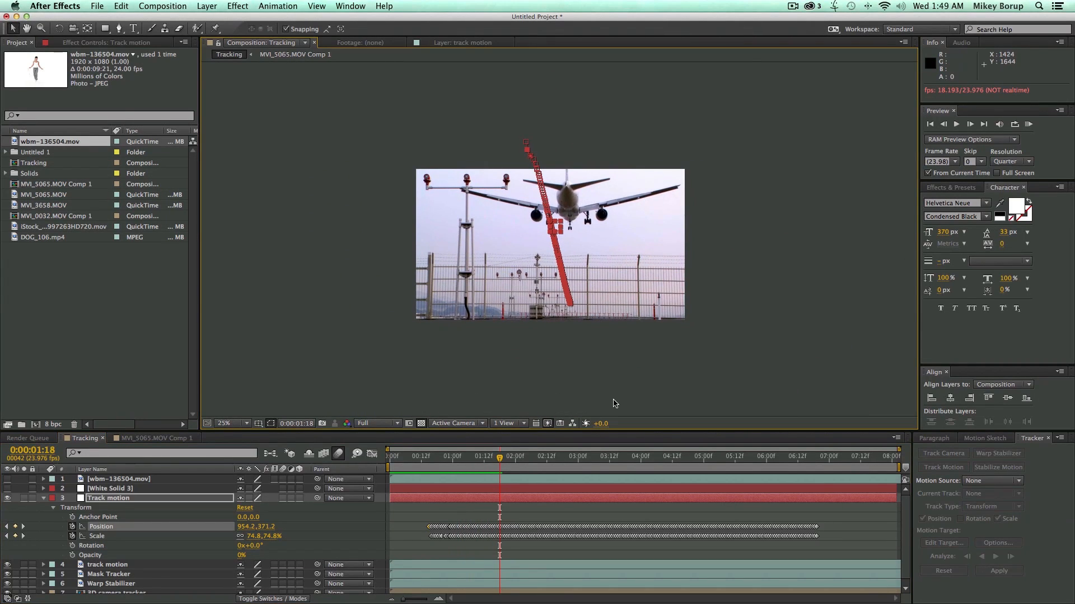
left_click(616, 402)
key("KP_0")
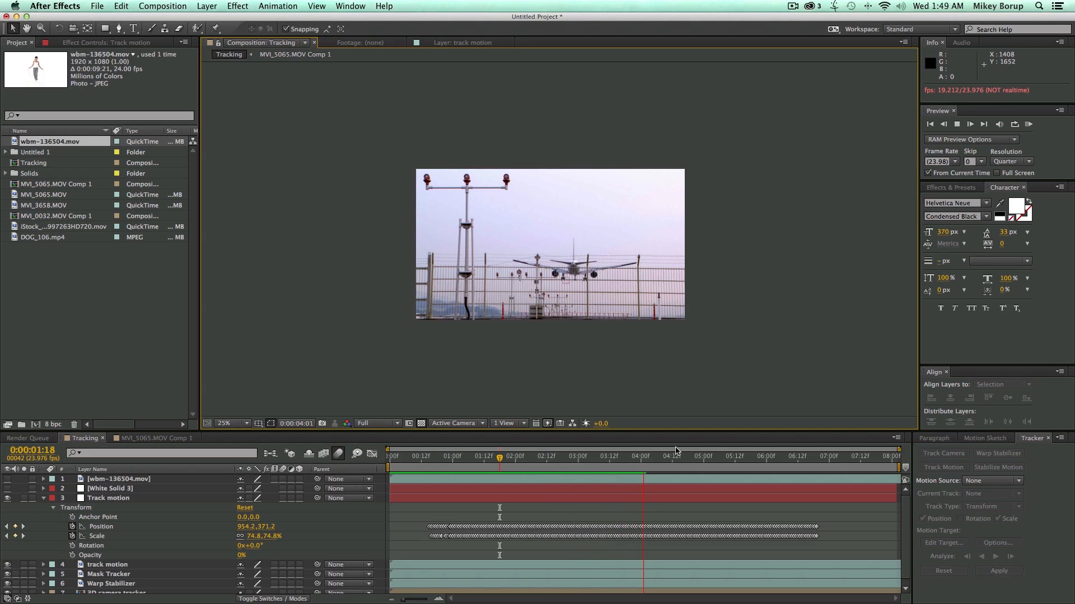
Draw a rectangle shape about 553 by 400 px around the aircraft's body at 0:00:02:06 and hide its fill
left_click_drag(493, 455, 471, 455)
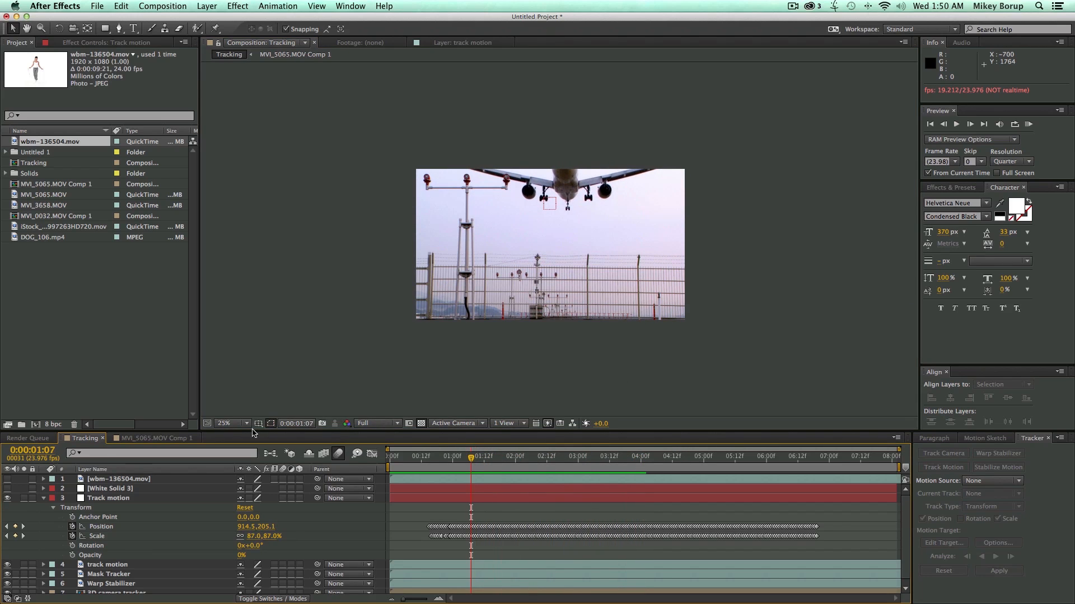
left_click(238, 424)
left_click(254, 367)
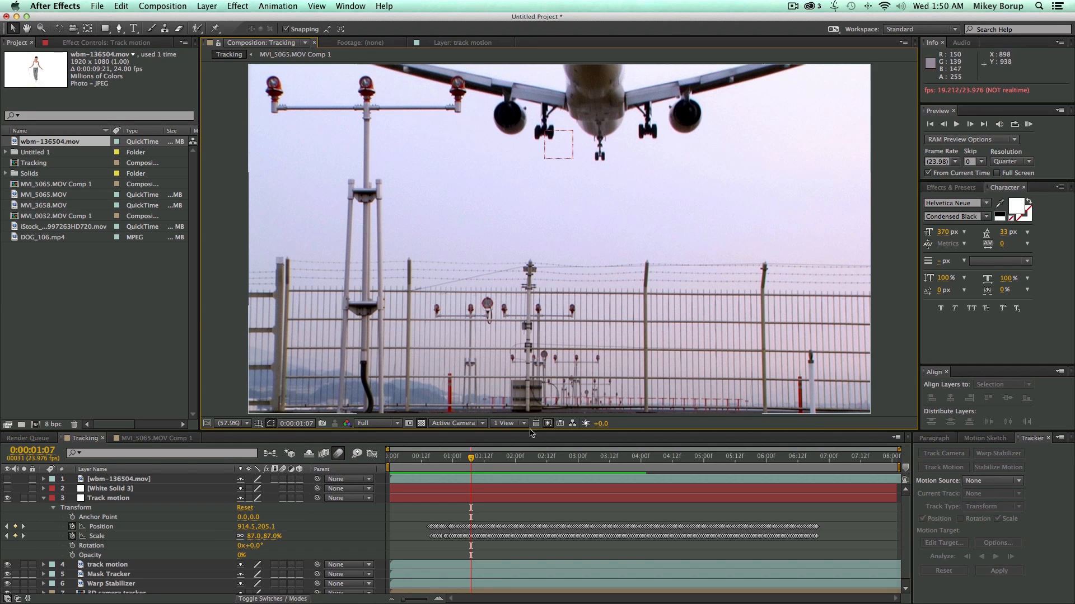
left_click_drag(494, 462, 531, 462)
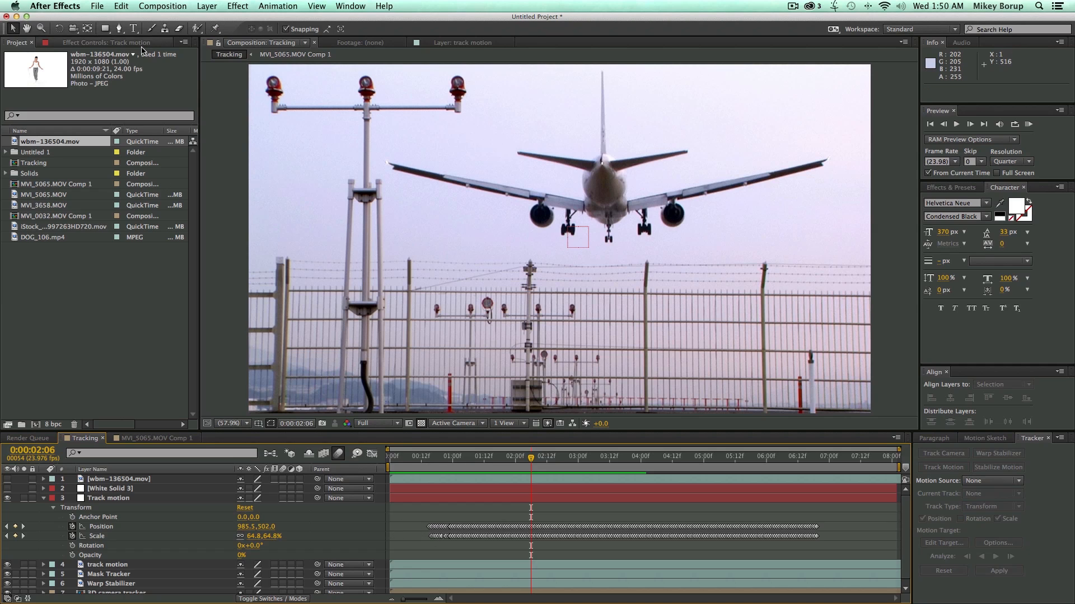
key("q")
left_click_drag(511, 122, 694, 252)
left_click(63, 498)
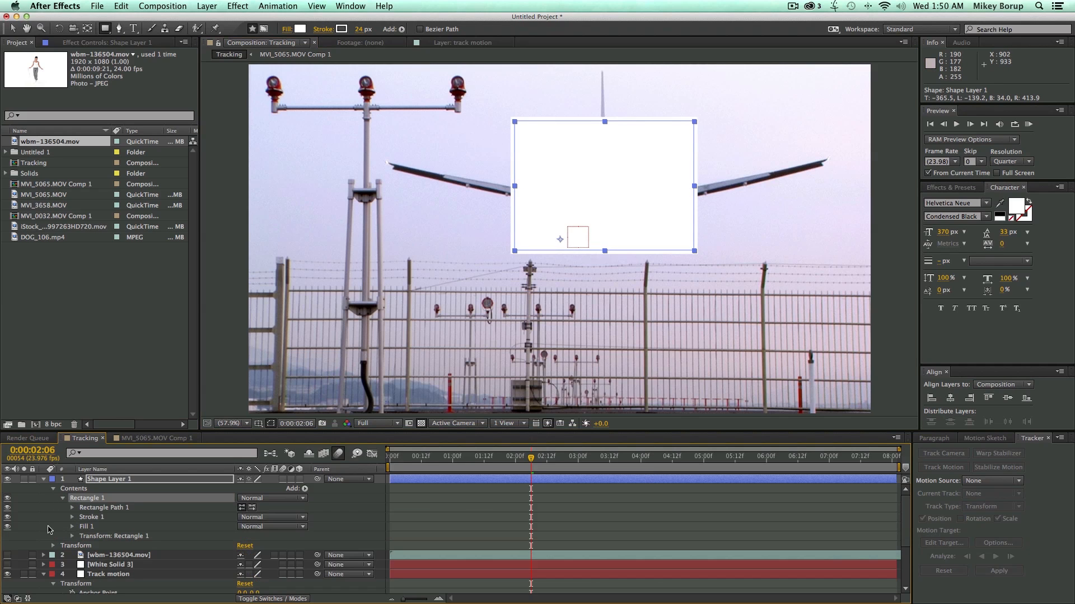
left_click(7, 527)
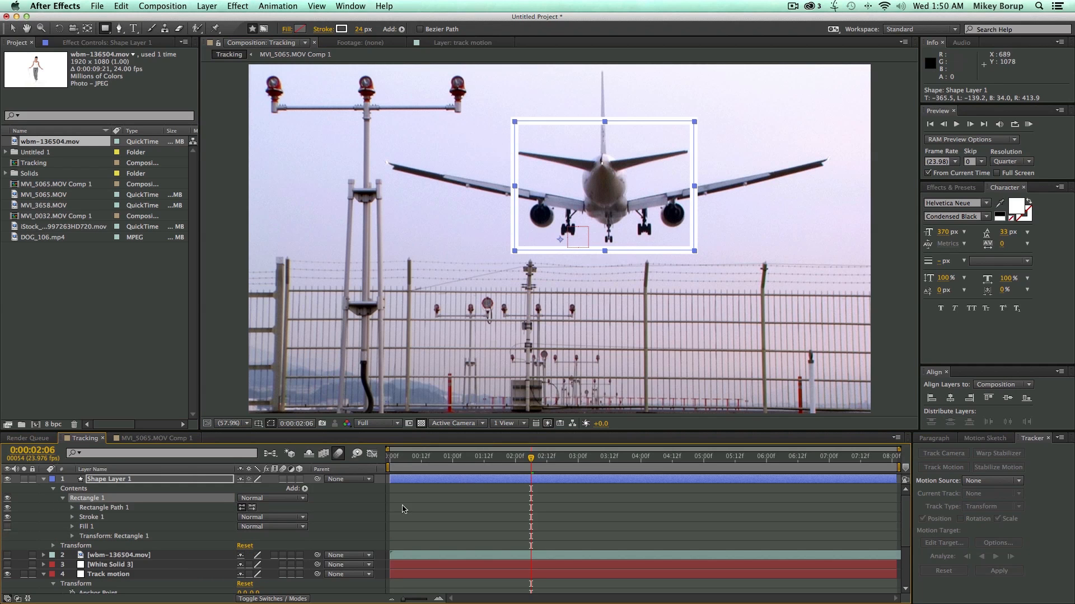
Parent Shape Layer 1 to the Track motion null and rename that null "Track motion null"
left_click(44, 480)
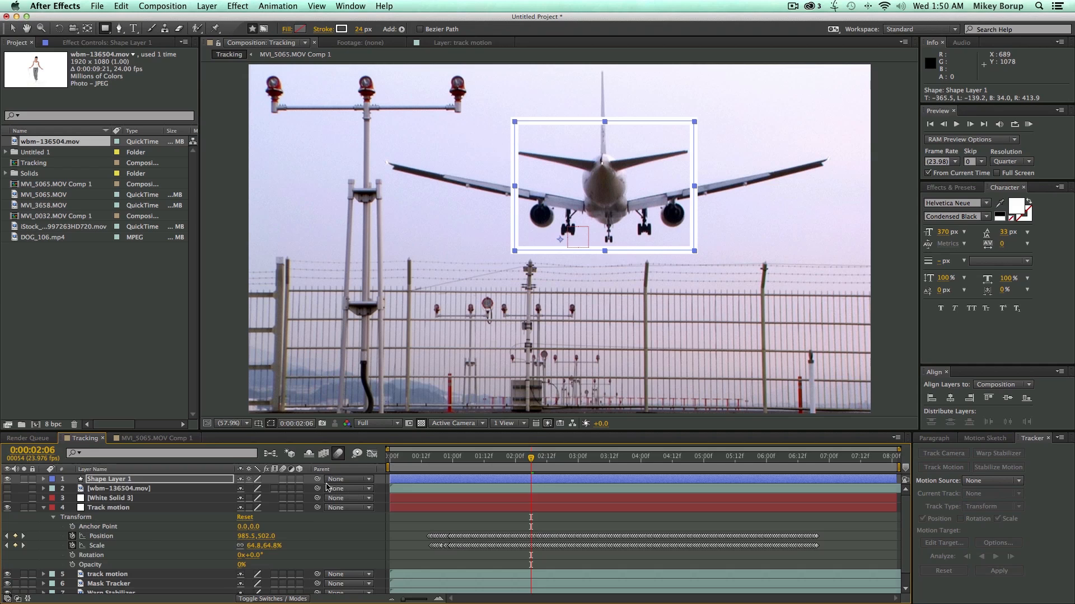
left_click_drag(317, 480, 130, 510)
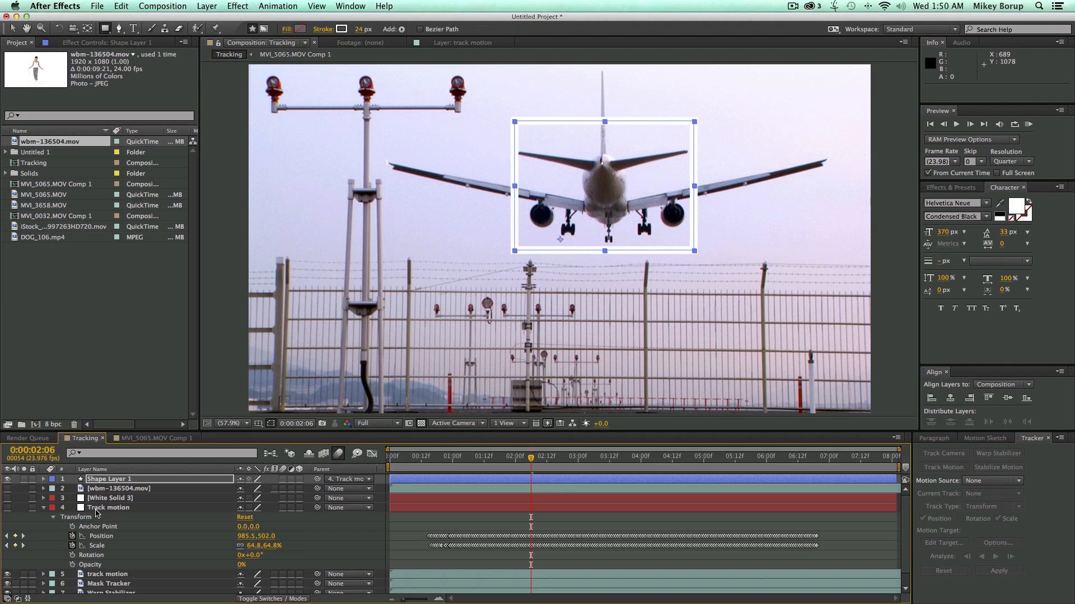
left_click(44, 509)
left_click(132, 509)
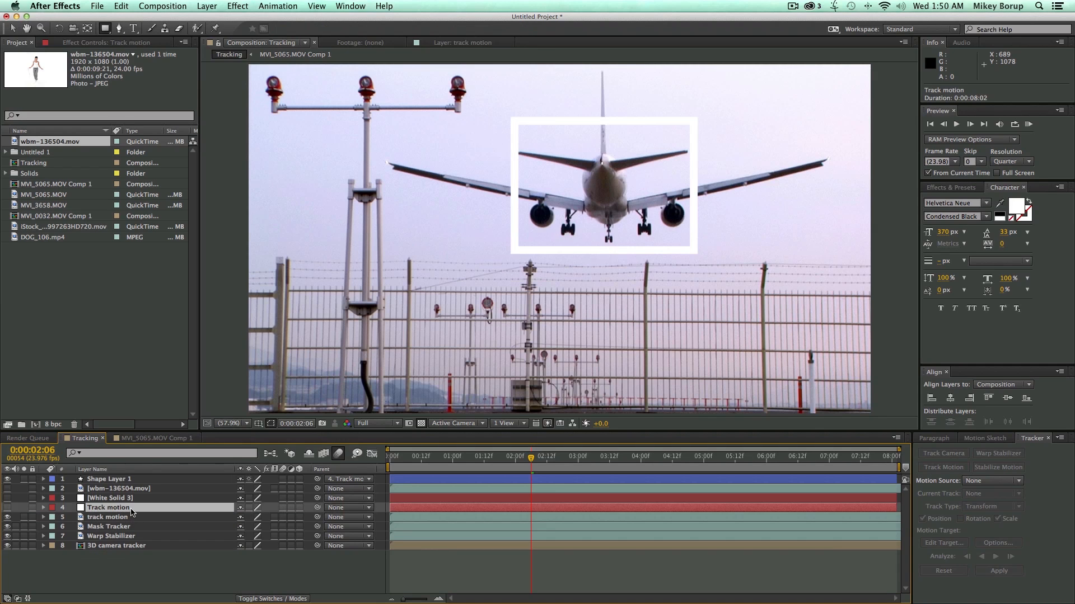
key("Return")
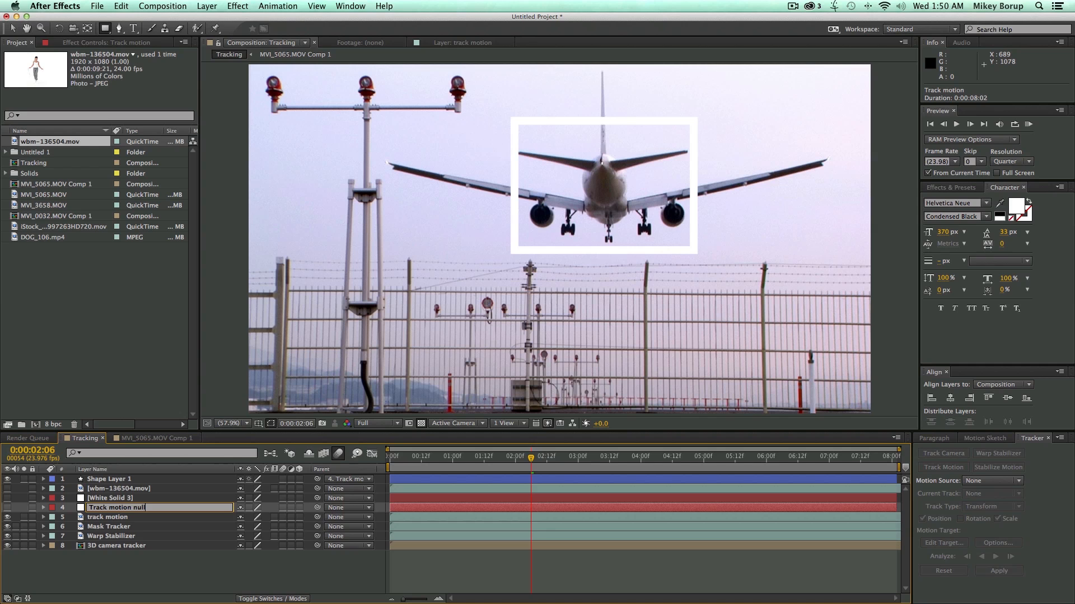
type("null")
key("Return")
Preview the composition from 0:00:00:10 to check the outline against the landing aircraft, and return to the first frame
left_click_drag(448, 458, 415, 460)
key("space")
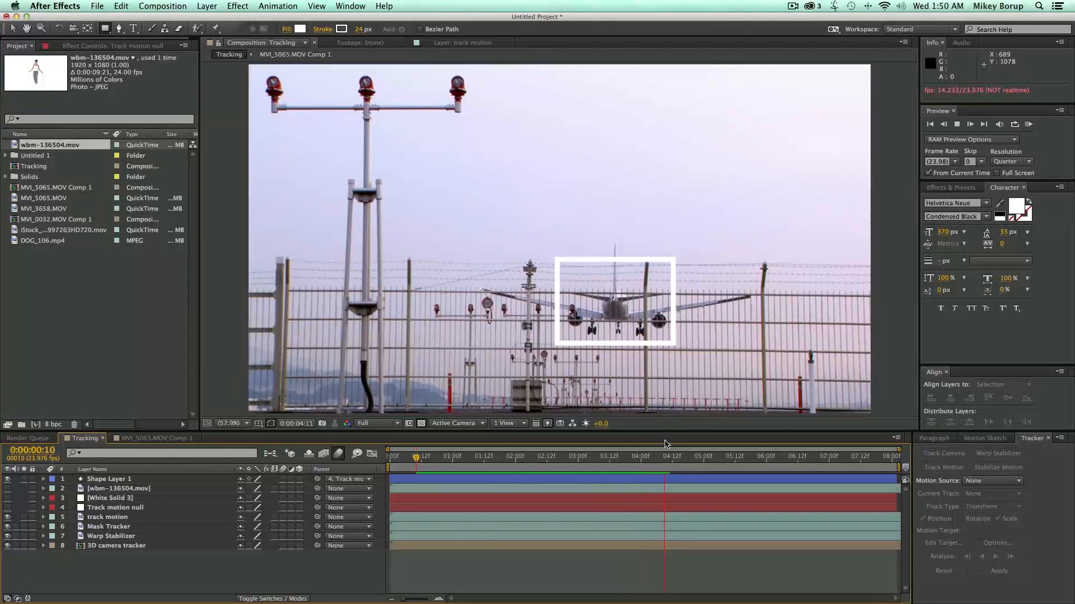
key("space")
left_click_drag(442, 461, 369, 450)
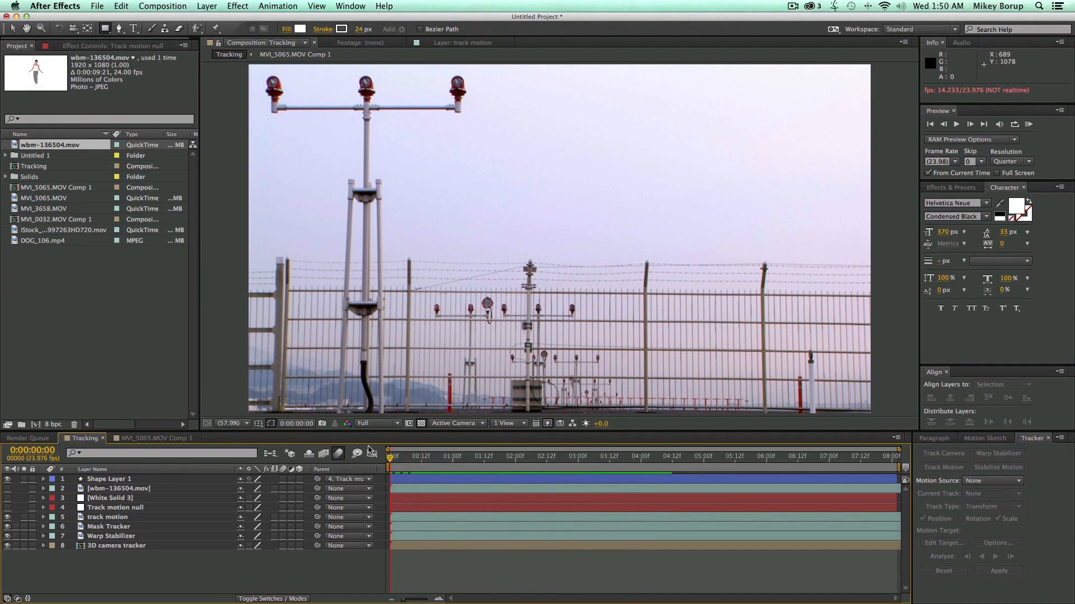
Hide the Shape Layer 1 and track motion layers and play the tractor footage underneath
left_click(7, 479)
left_click(107, 517)
left_click(8, 517)
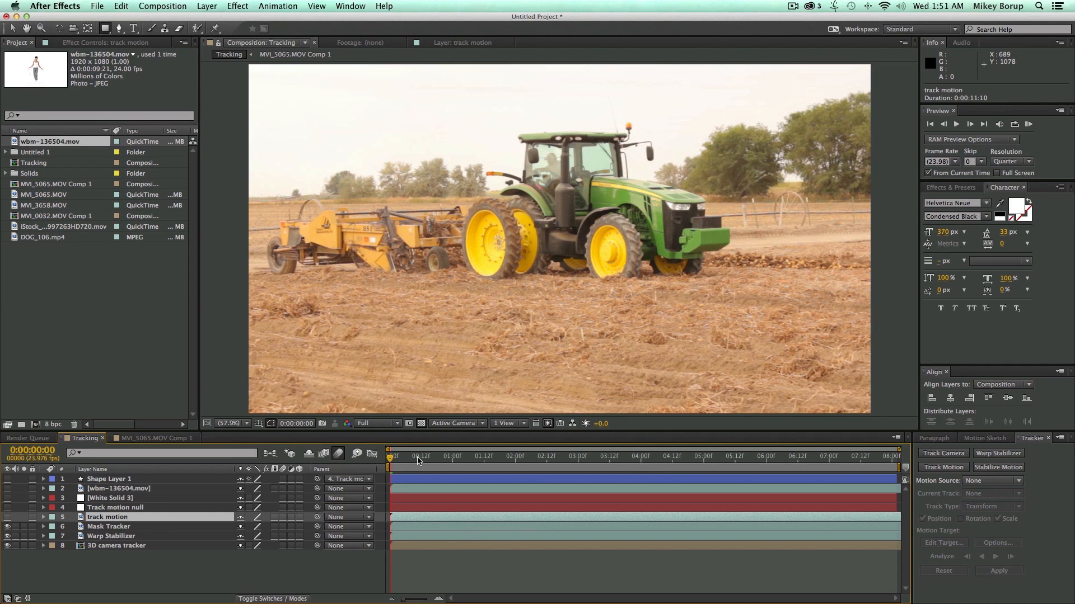
key("space")
key("space")
Switch the active shape tool from rectangle to the Ellipse tool
left_click(185, 561)
left_click(143, 518)
left_click(105, 29)
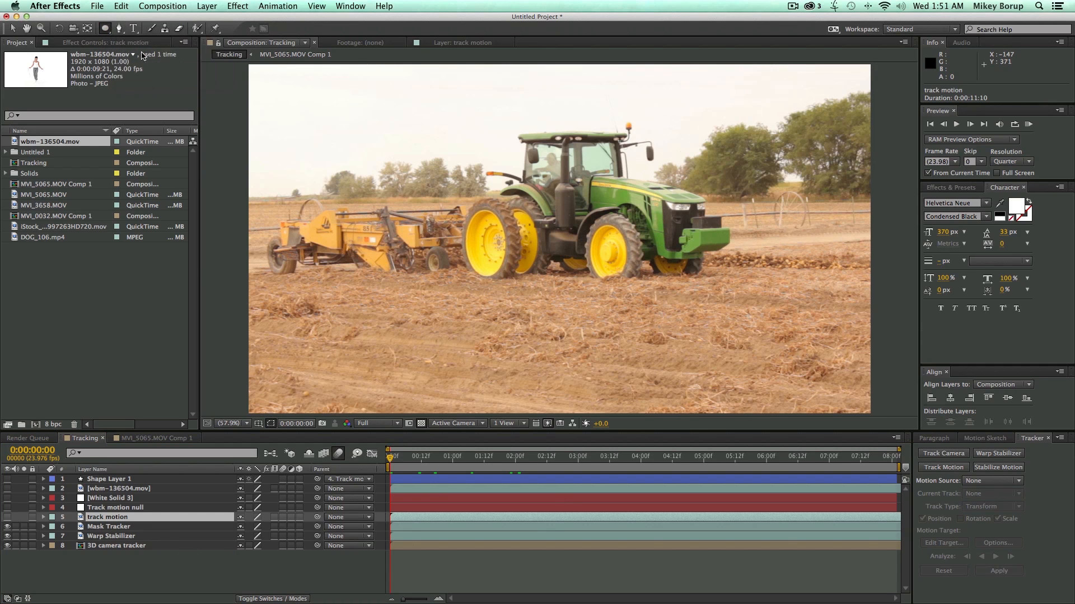
left_click(154, 53)
Duplicate the Mask Tracker layer, naming the upper copy "Mask tracked" and the lower original "Mask Base"
left_click(137, 508)
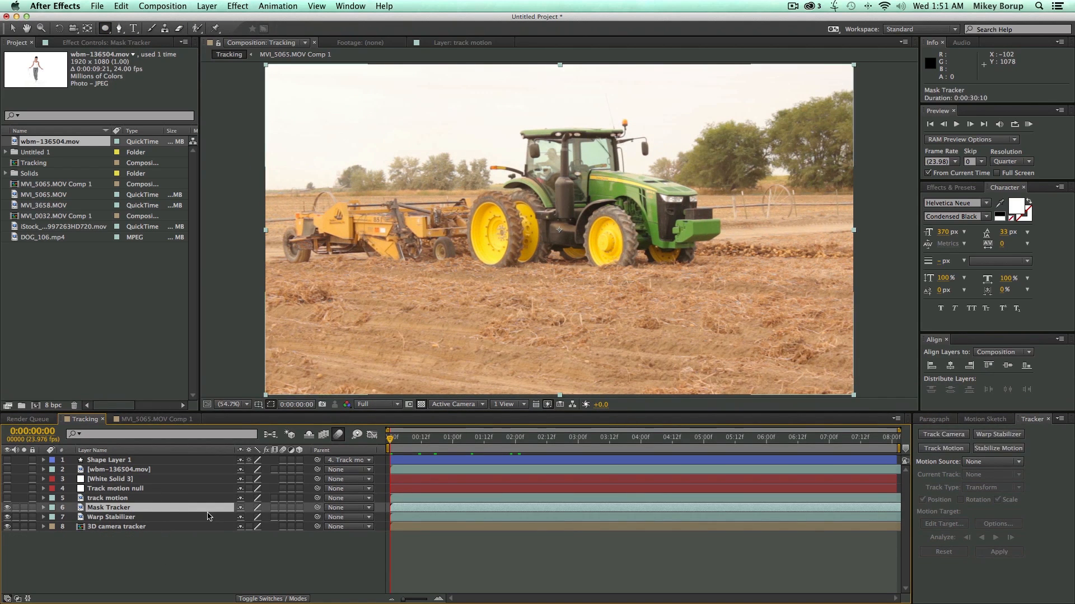
key("super+d")
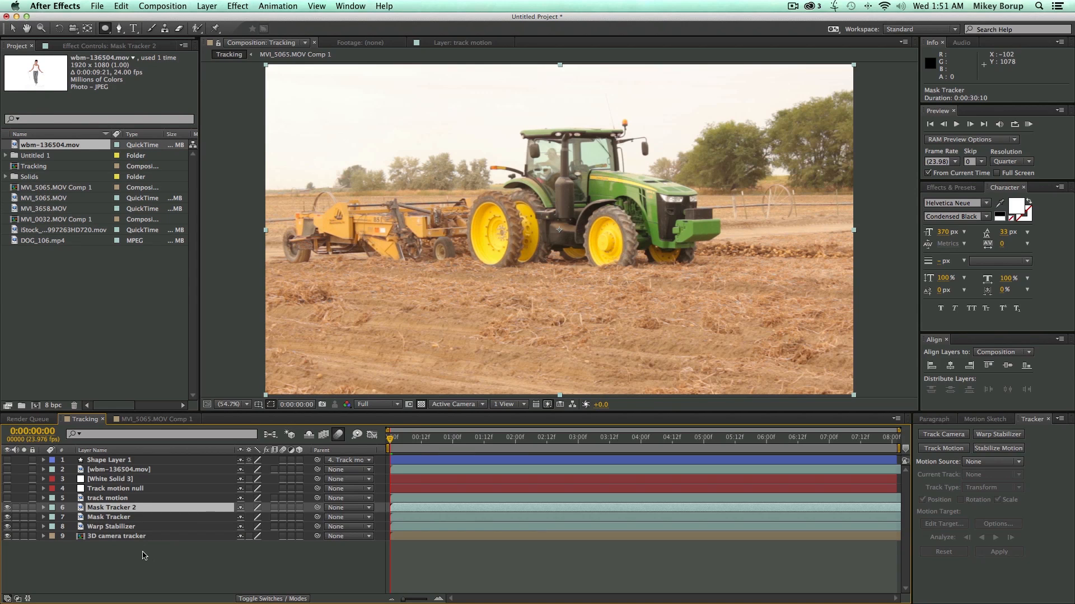
key("Return")
type("M")
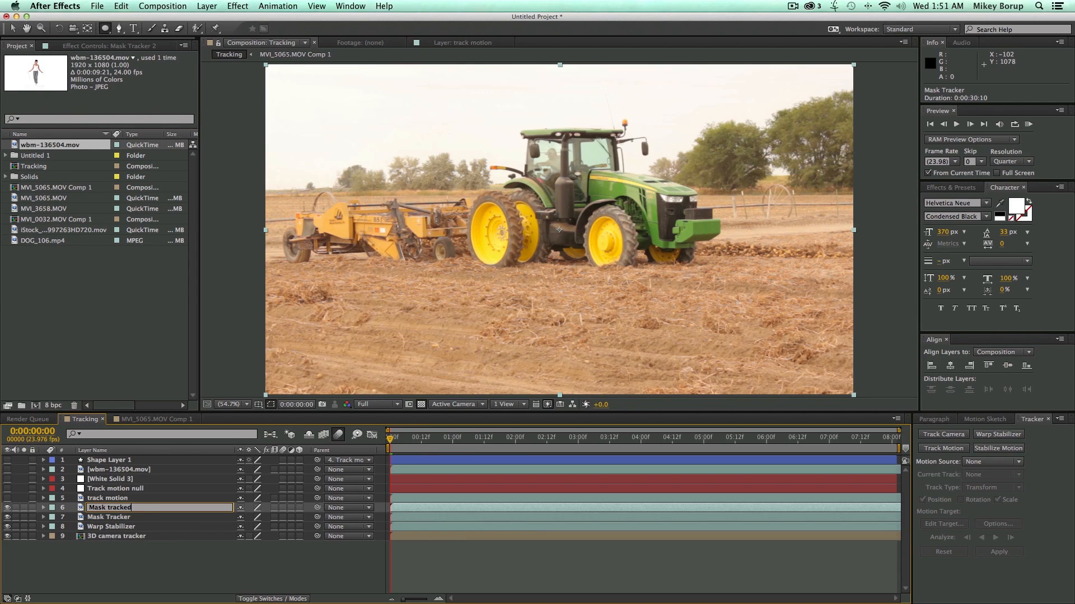
left_click(127, 518)
key("Return")
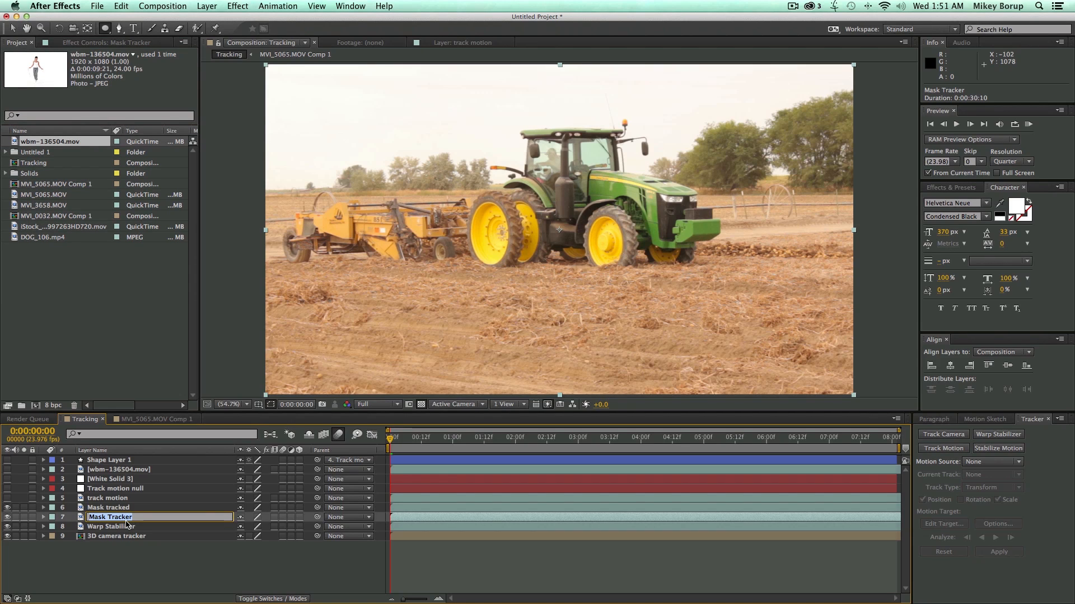
type("Mas")
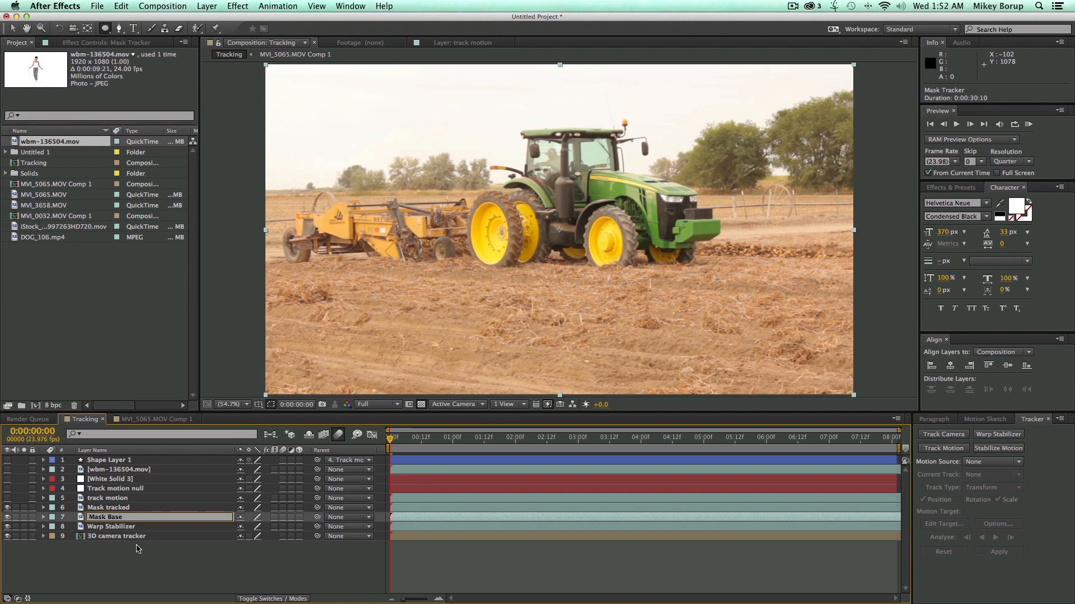
key("Return")
Draw an elliptical mask around the tractor's near rear wheel rim on Mask tracked and track it forward from 0:00:00:00 using the Position method
left_click(119, 508)
left_click_drag(472, 203, 510, 264)
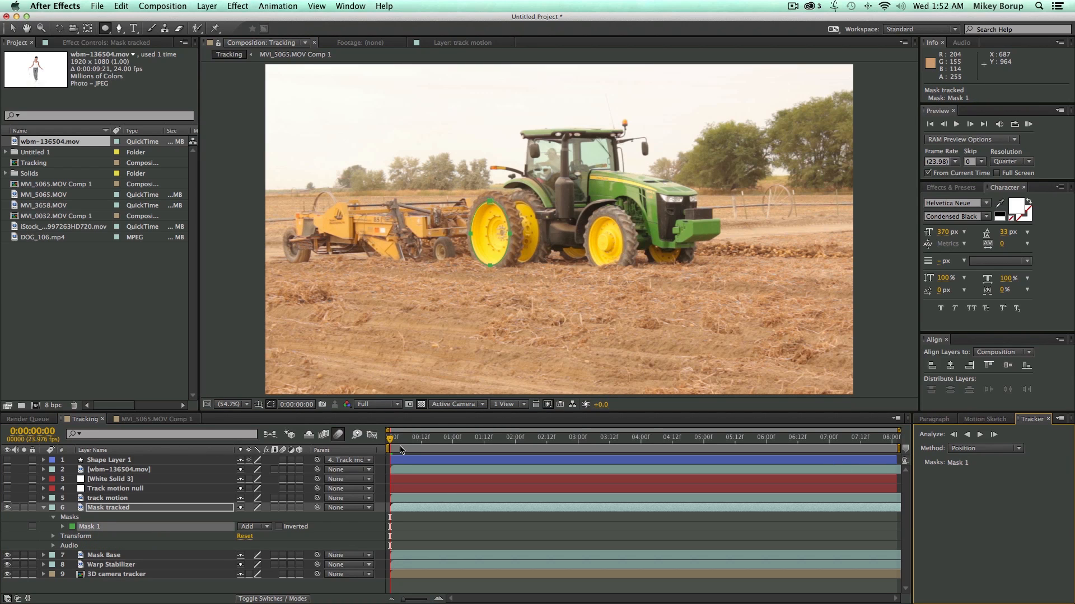
key("space")
left_click_drag(575, 439, 346, 442)
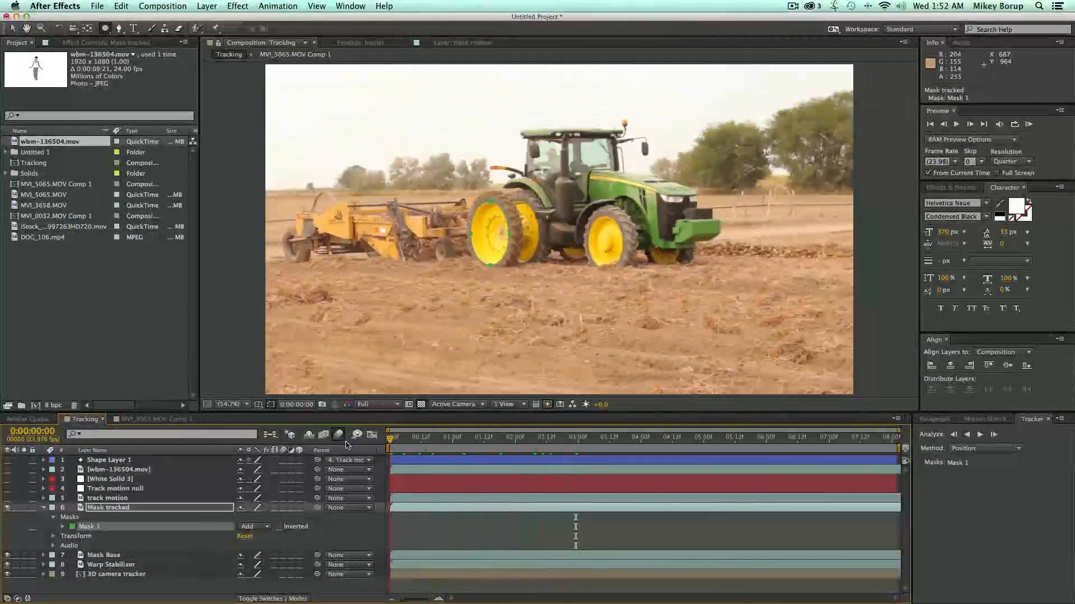
left_click(979, 436)
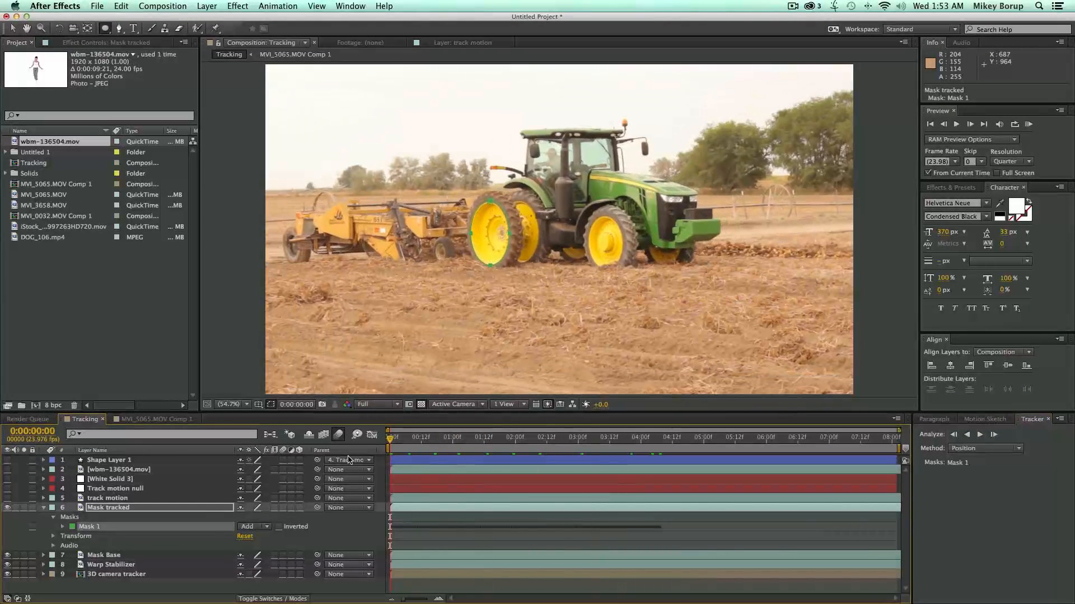
Hide the Warp Stabilizer and 3D camera tracker layers and preview the tracked wheel with Mask Base temporarily hidden
left_click(109, 508)
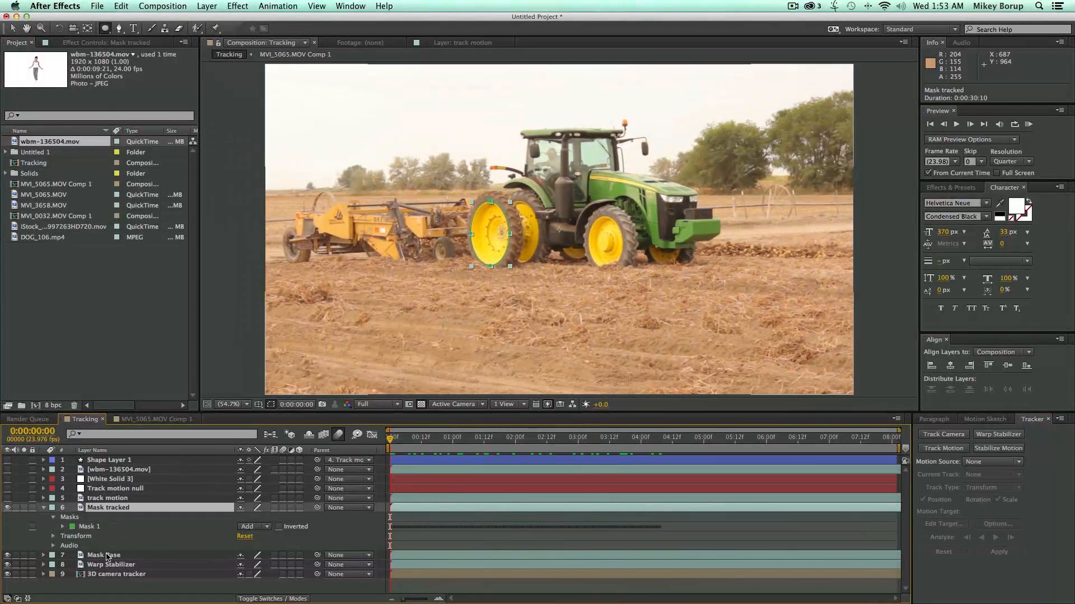
left_click(7, 565)
left_click(125, 556)
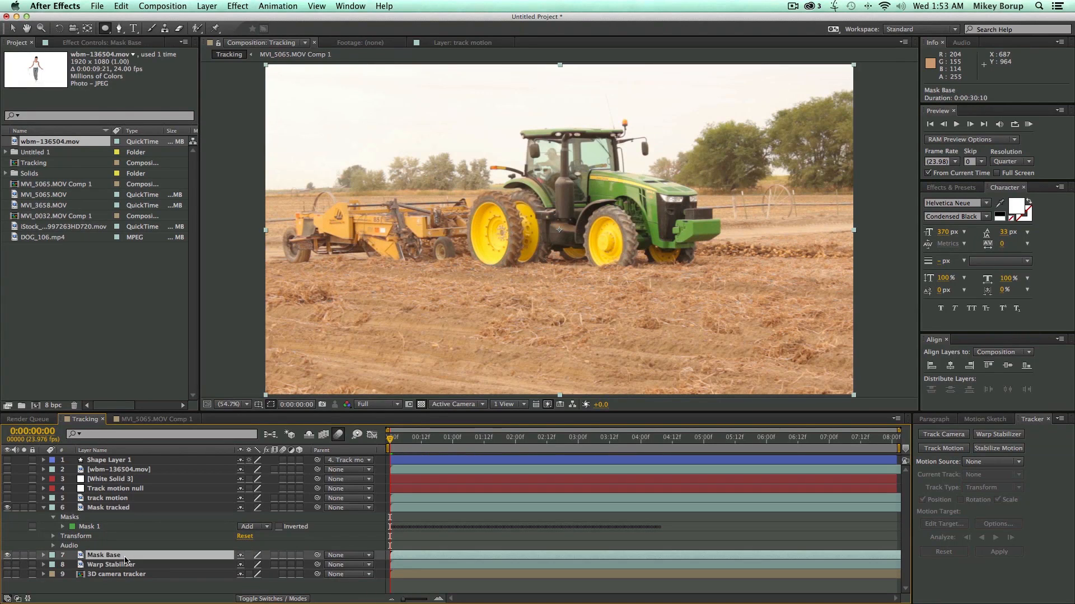
left_click(7, 555)
key("space")
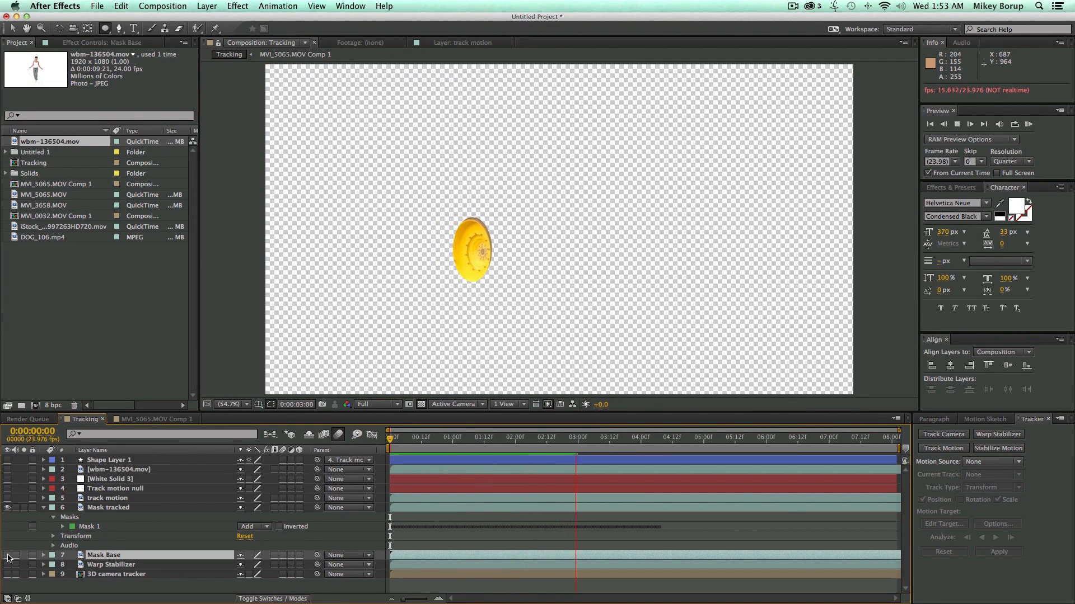
left_click(8, 555)
left_click_drag(484, 439, 344, 447)
Apply Brightness & Contrast to the Mask tracked layer with brightness -150 and contrast -59
left_click(401, 510)
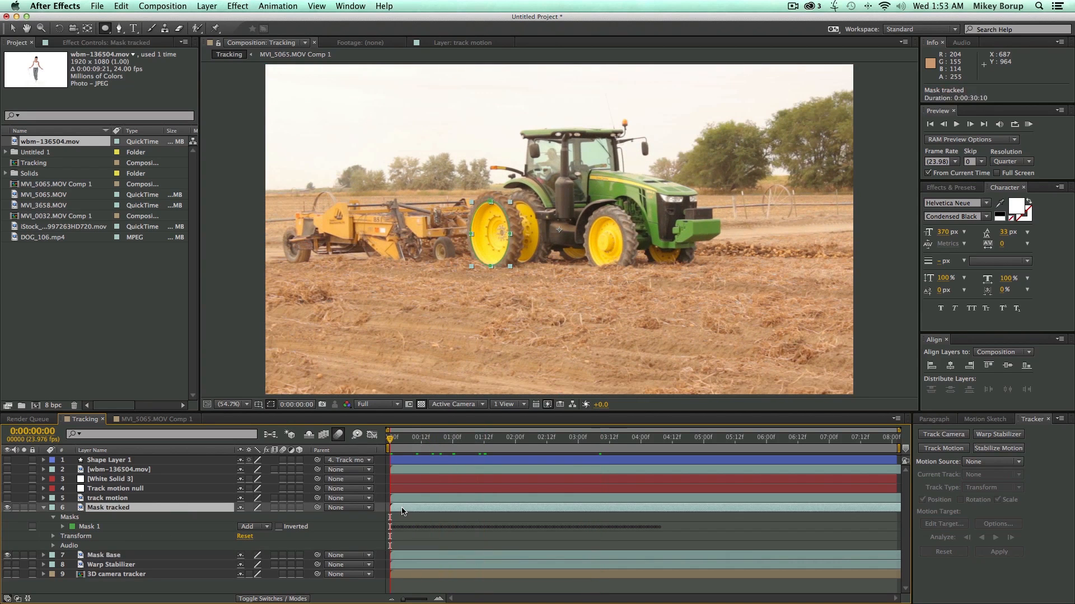
left_click(247, 9)
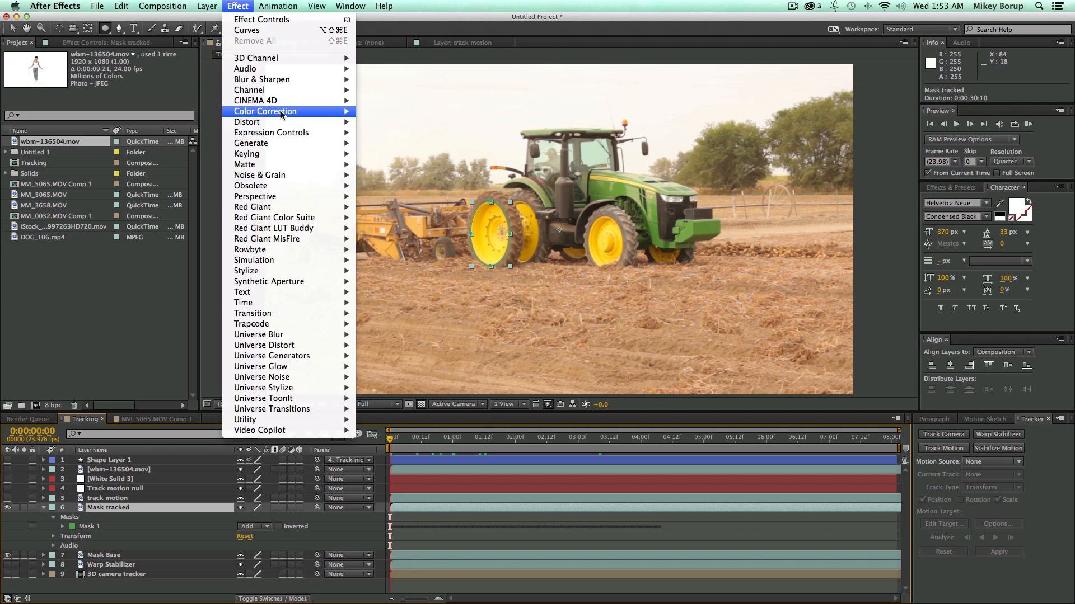
mouse_move(286, 111)
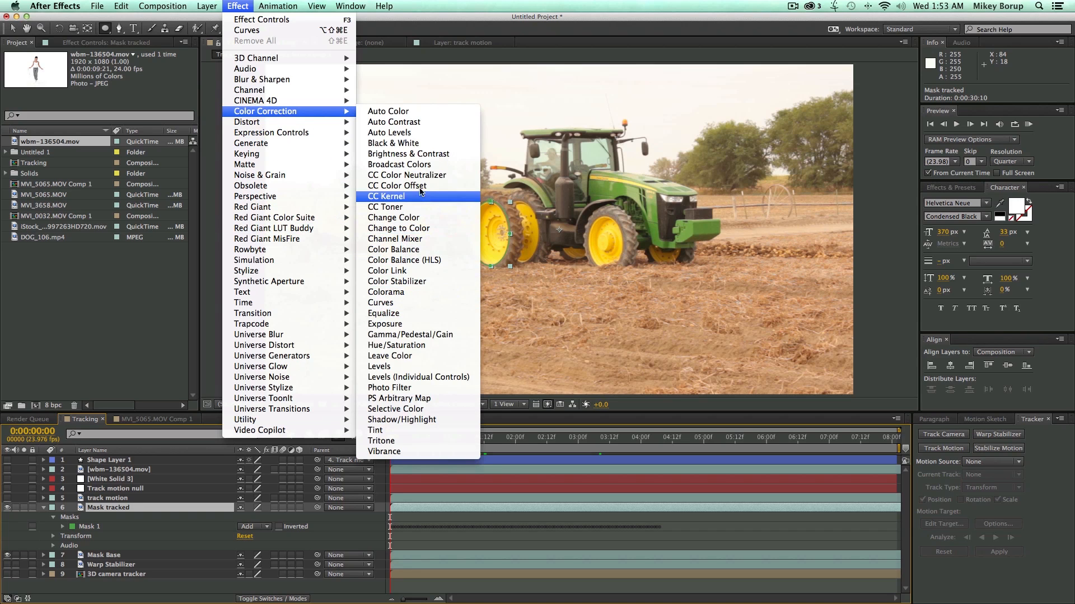
left_click(416, 158)
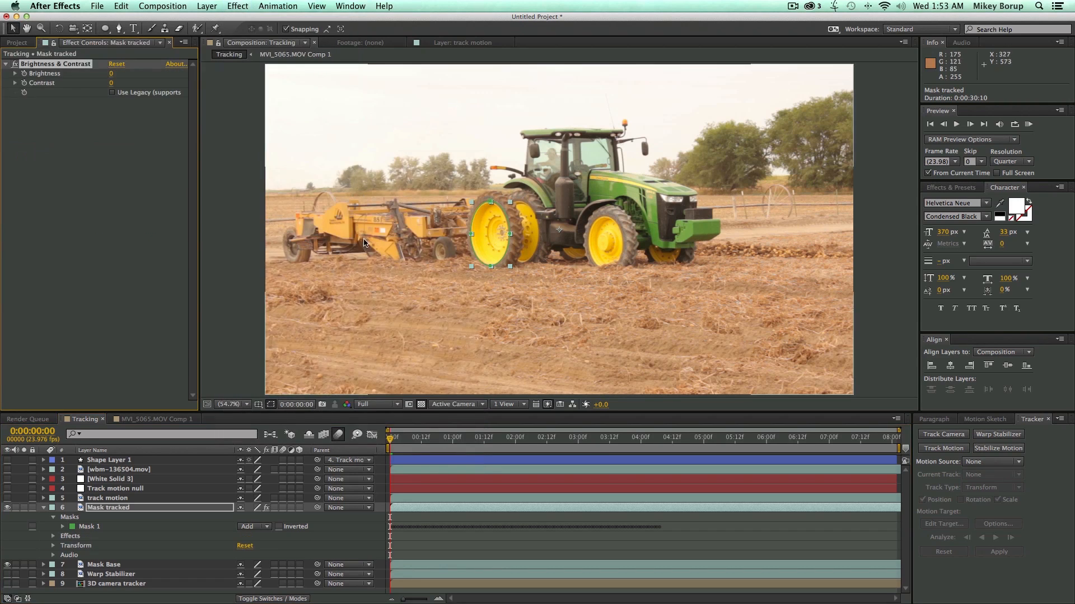
left_click_drag(110, 75, 1, 73)
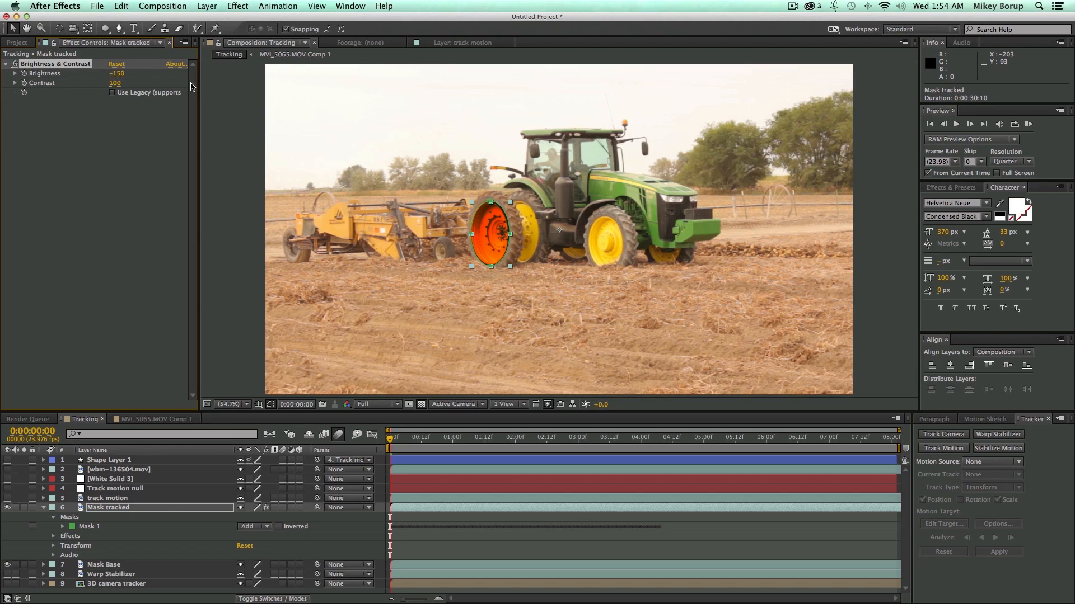
Set the feather of Mask 1 to 31 pixels and preview the recolored wheel in motion
key("f")
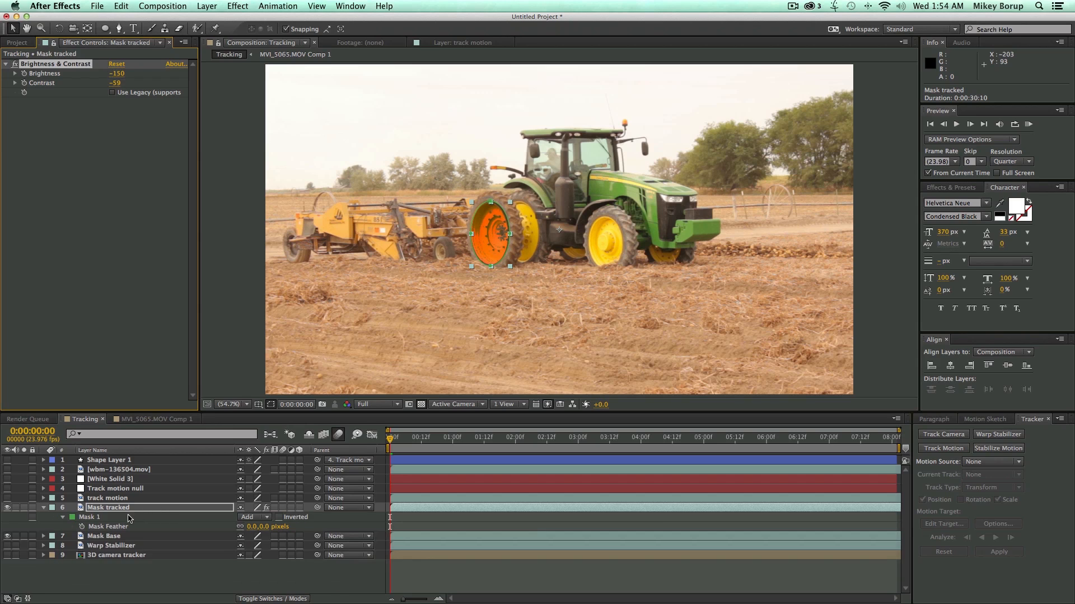
left_click_drag(251, 526, 272, 528)
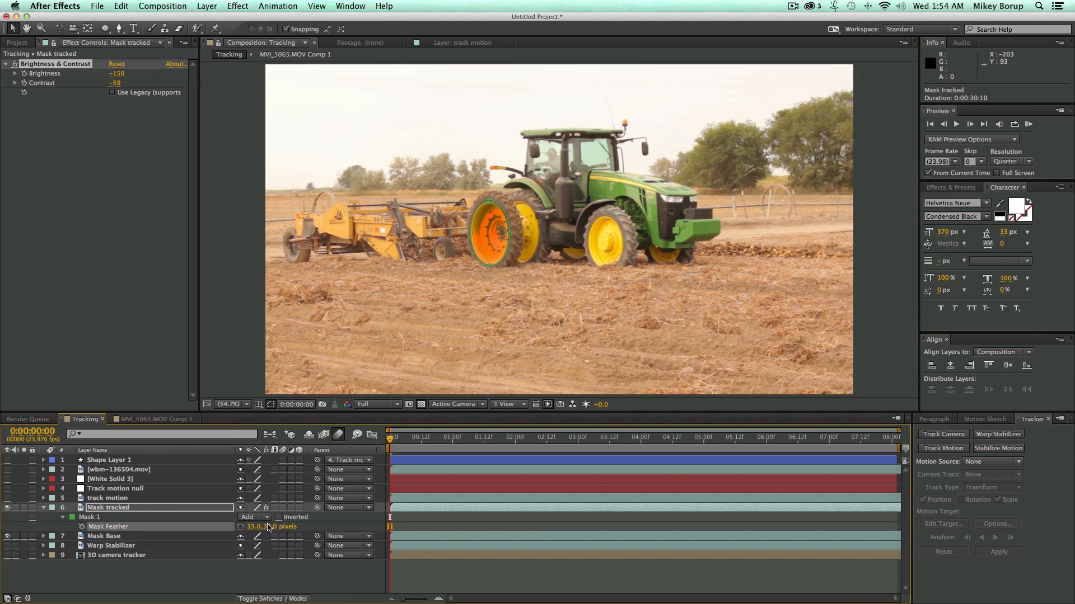
left_click(487, 577)
key("space")
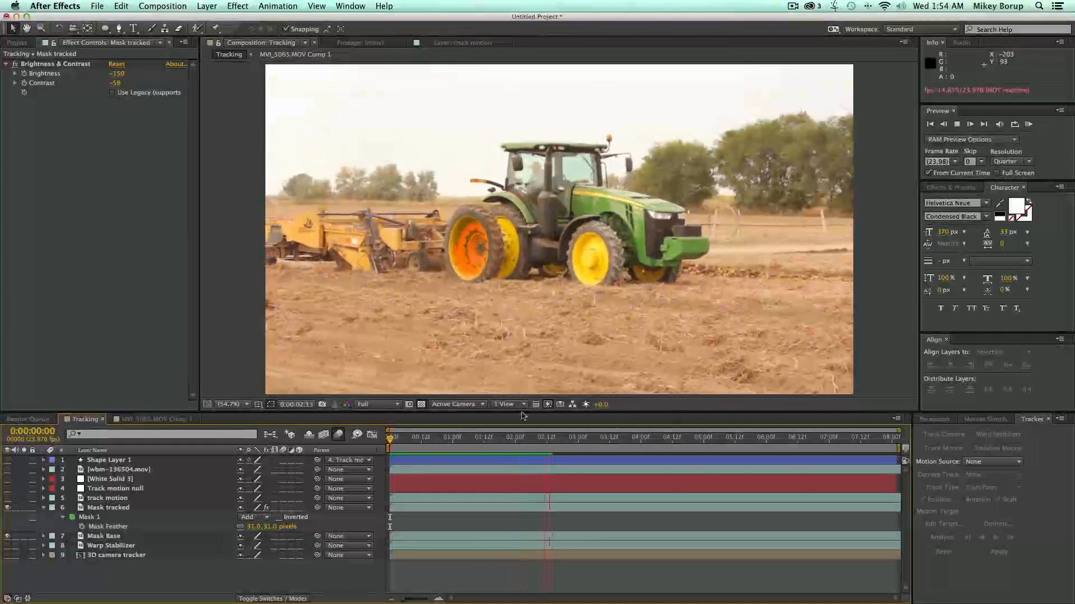
left_click_drag(541, 440, 389, 519)
Hide the Mask tracked and Mask Base layers and show the Warp Stabilizer layer with the dog footage
left_click(8, 508)
left_click(8, 536)
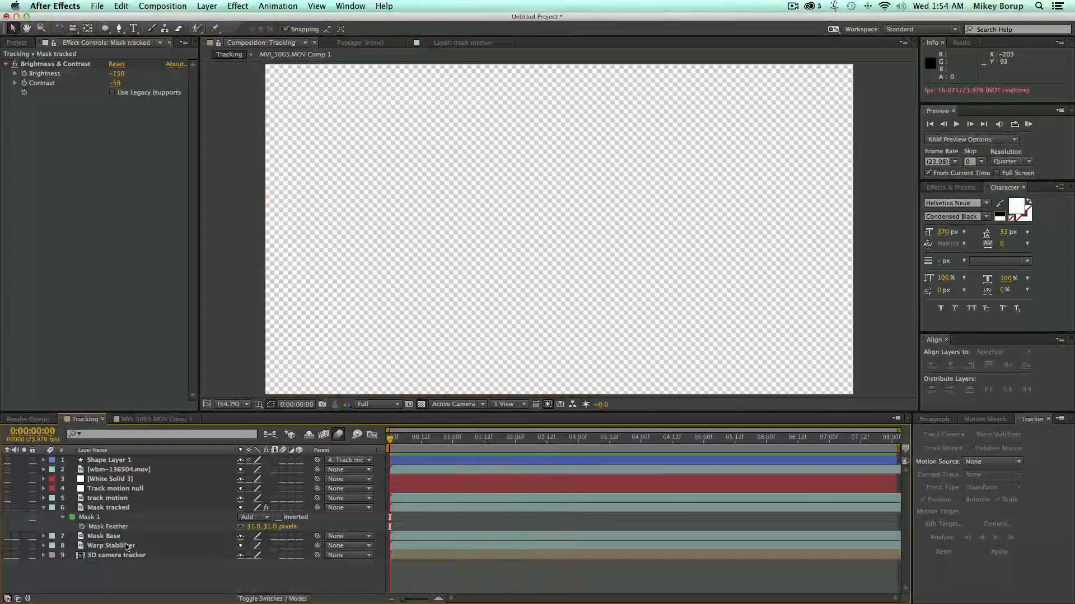
left_click(120, 546)
left_click(8, 547)
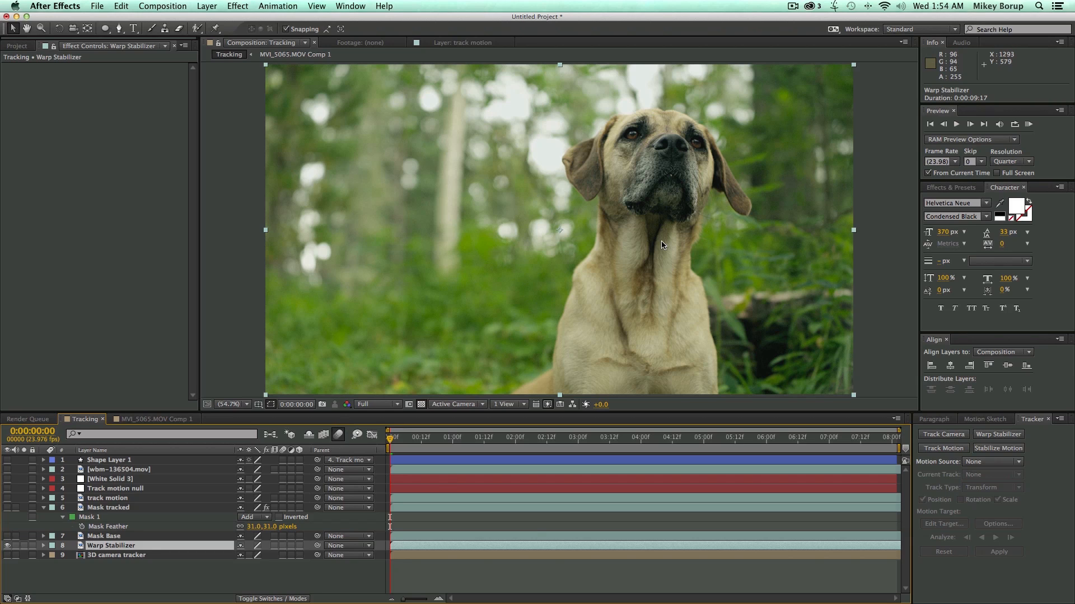
Apply the Warp Stabilizer to the dog footage layer and let it analyze and stabilize the clip
left_click(140, 565)
left_click(142, 548)
left_click(1009, 436)
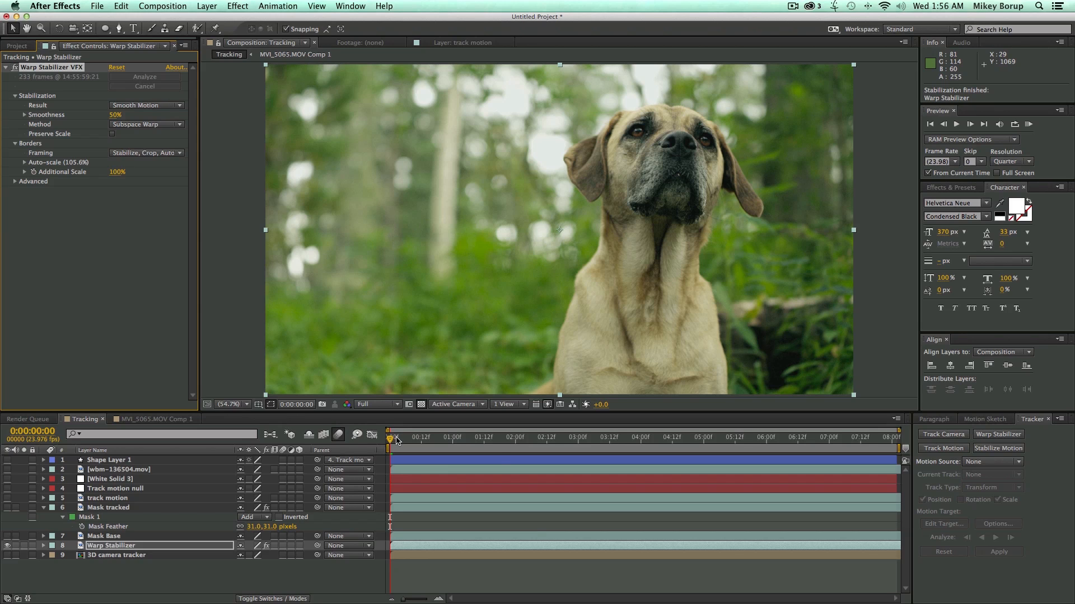
Preview the stabilized dog footage, return to 0:00:00:00 and select its layer
key("space")
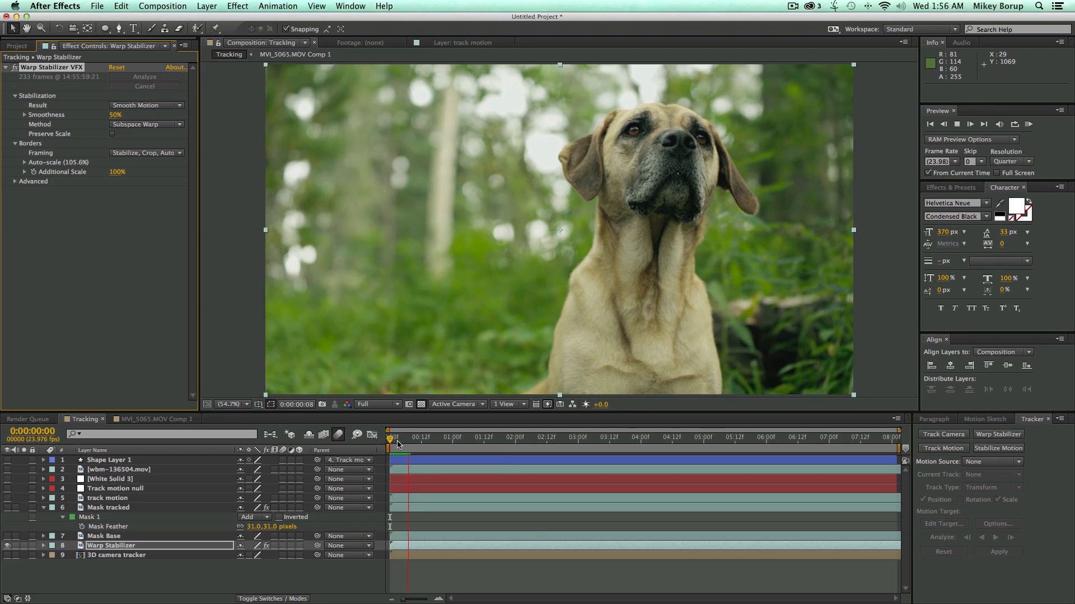
left_click(329, 440)
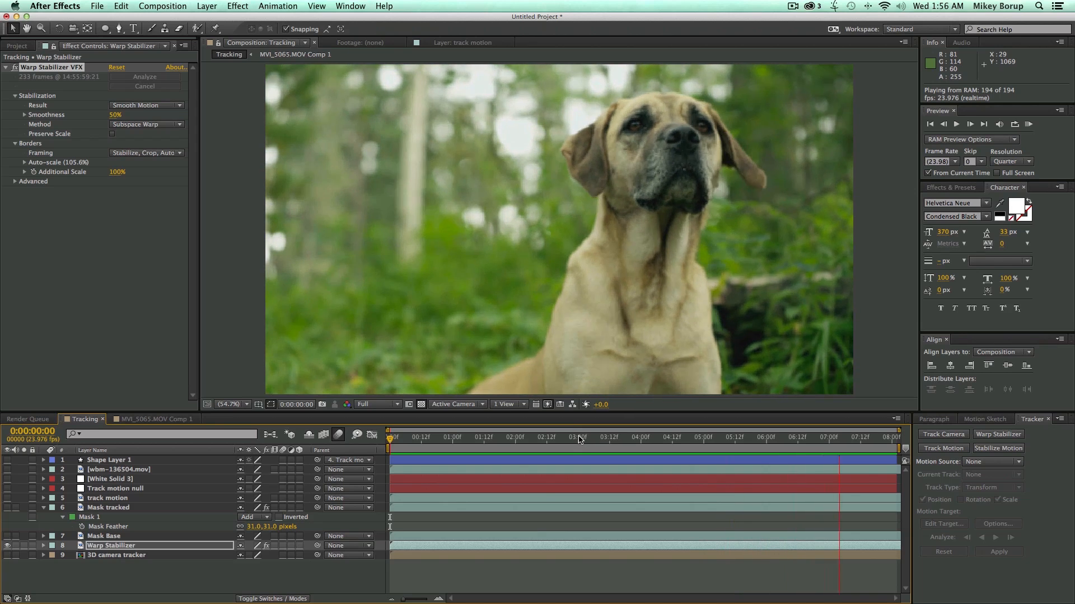
key("space")
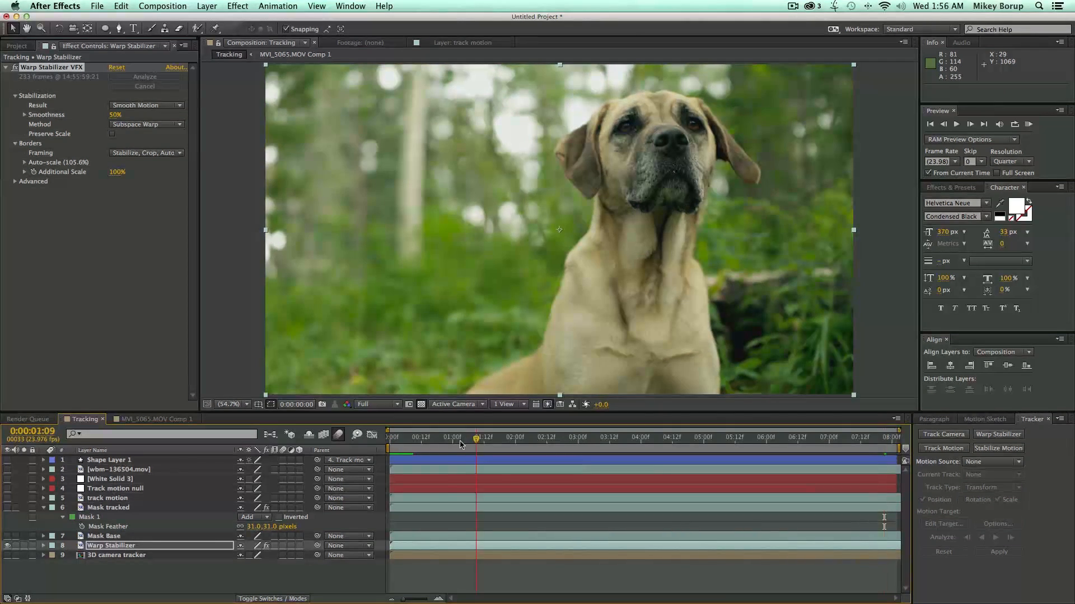
key("Home")
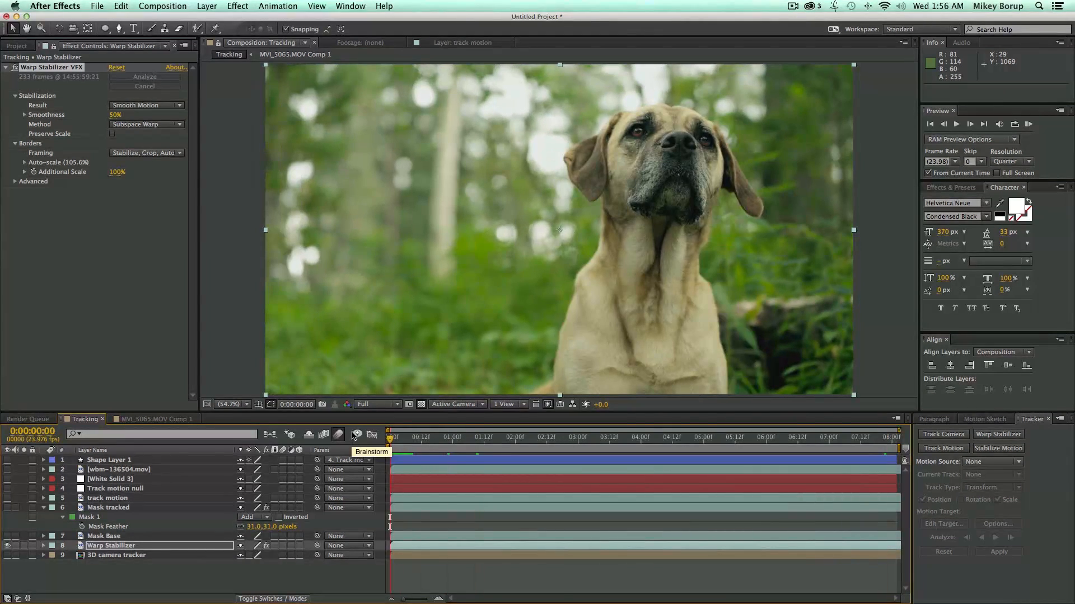
left_click(128, 546)
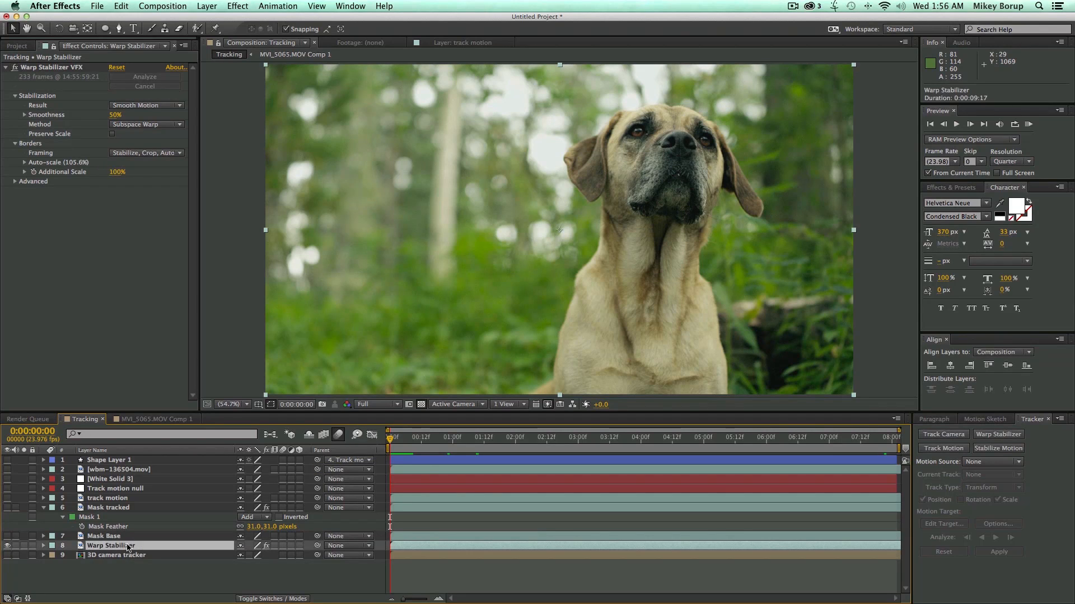
Duplicate the Warp Stabilizer layer and delete the Warp Stabilizer effect from the copy
key("super+d")
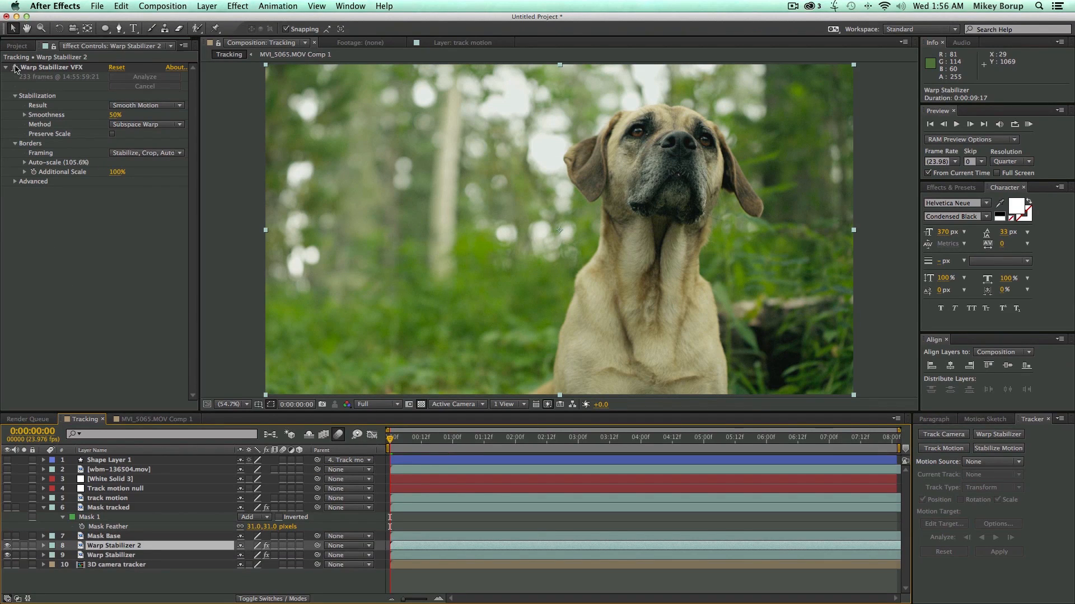
left_click(40, 68)
key("Delete")
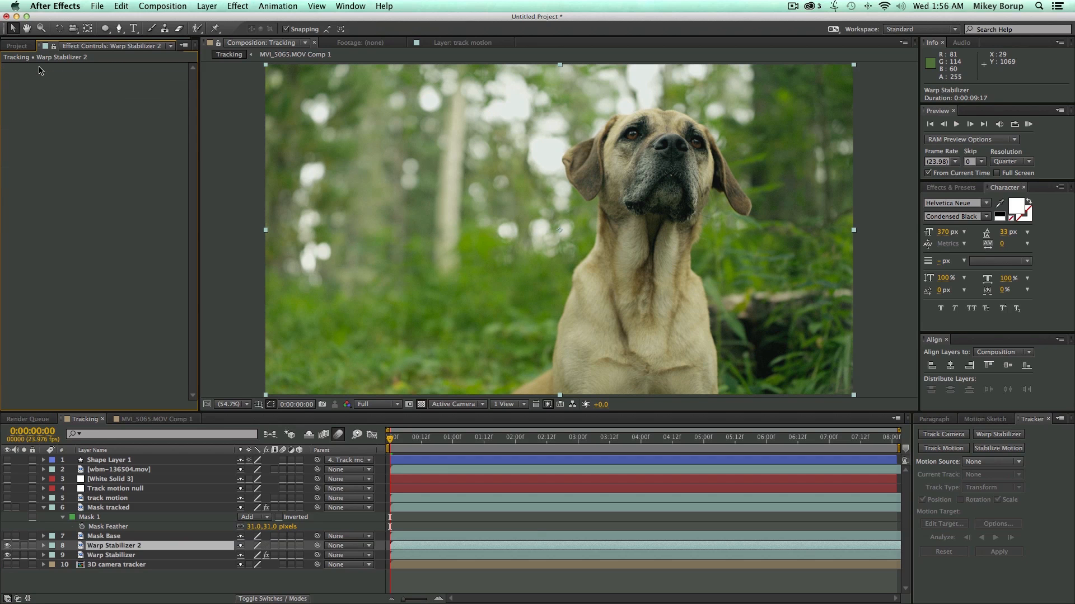
Preview the unstabilized copy of the dog footage
left_click(436, 580)
key("KP_0")
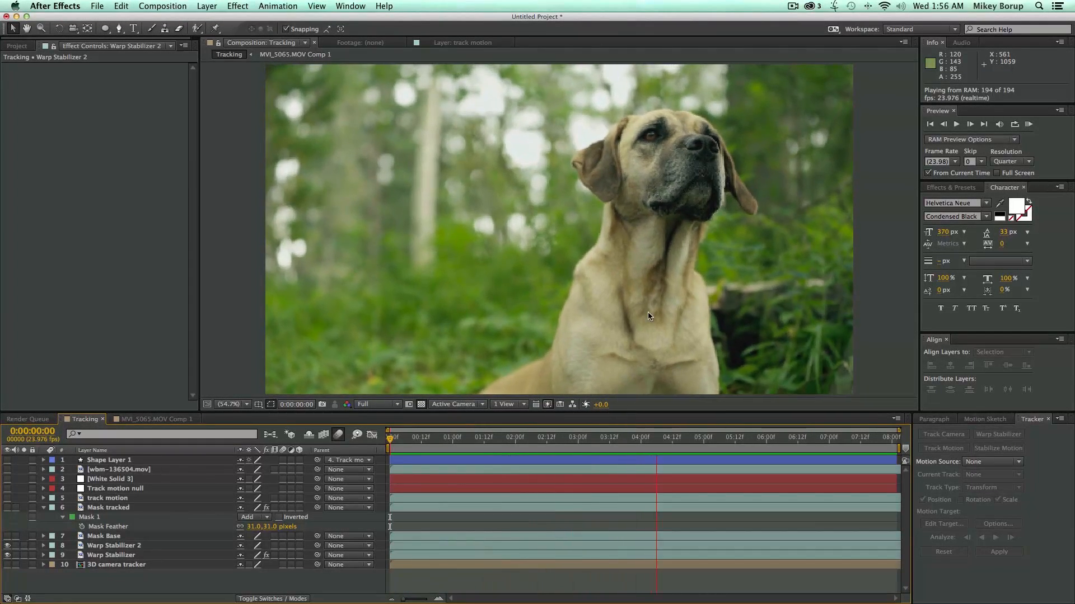
key("space")
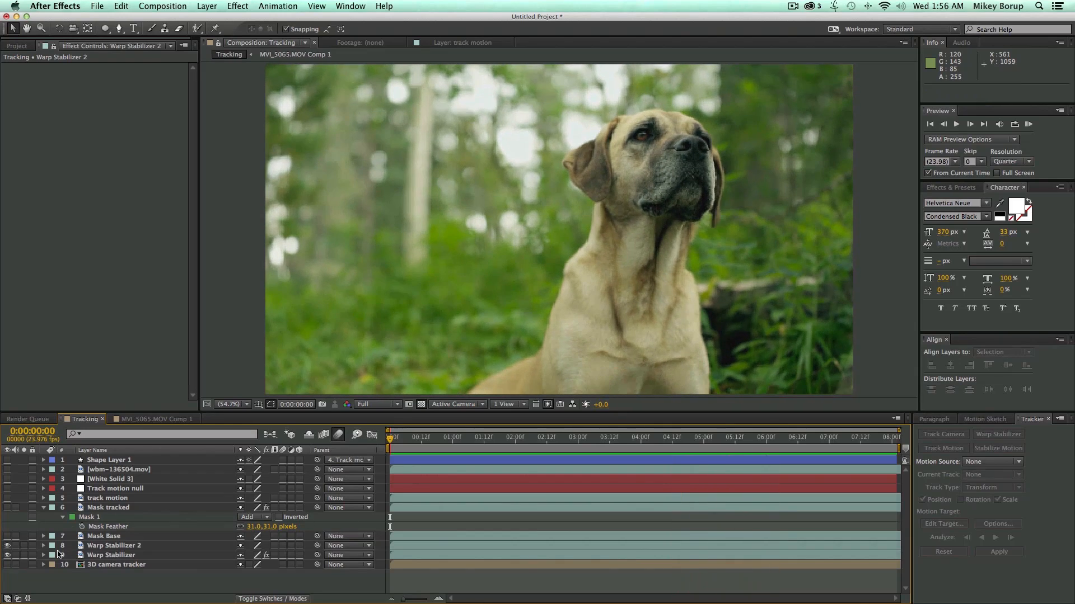
Hide the Warp Stabilizer 2 layer, preview the stabilized dog footage underneath and return to 0:00:00:00
left_click(7, 554)
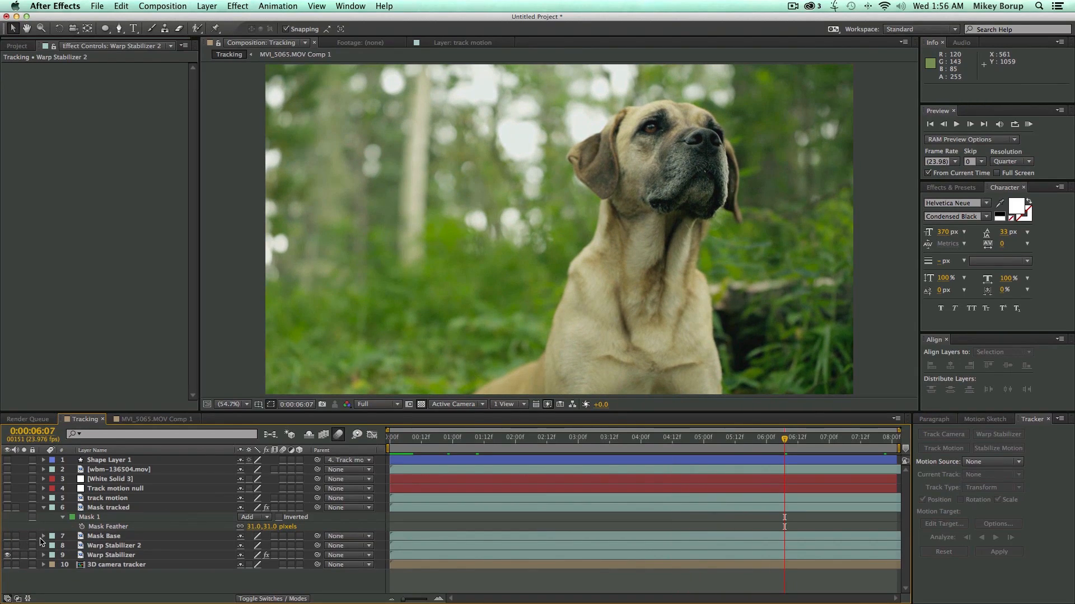
key("space")
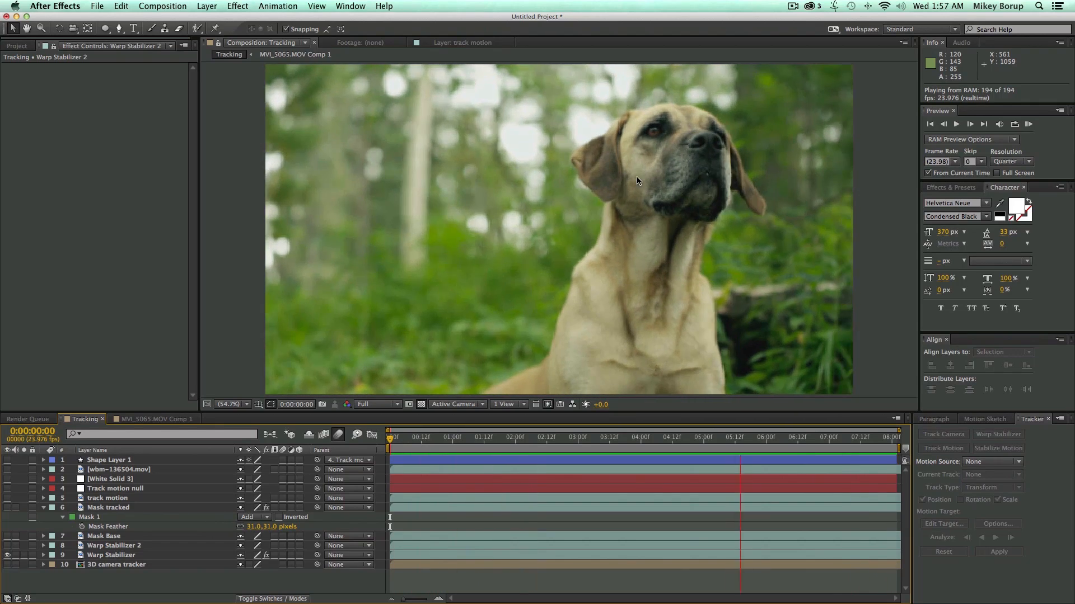
key("space")
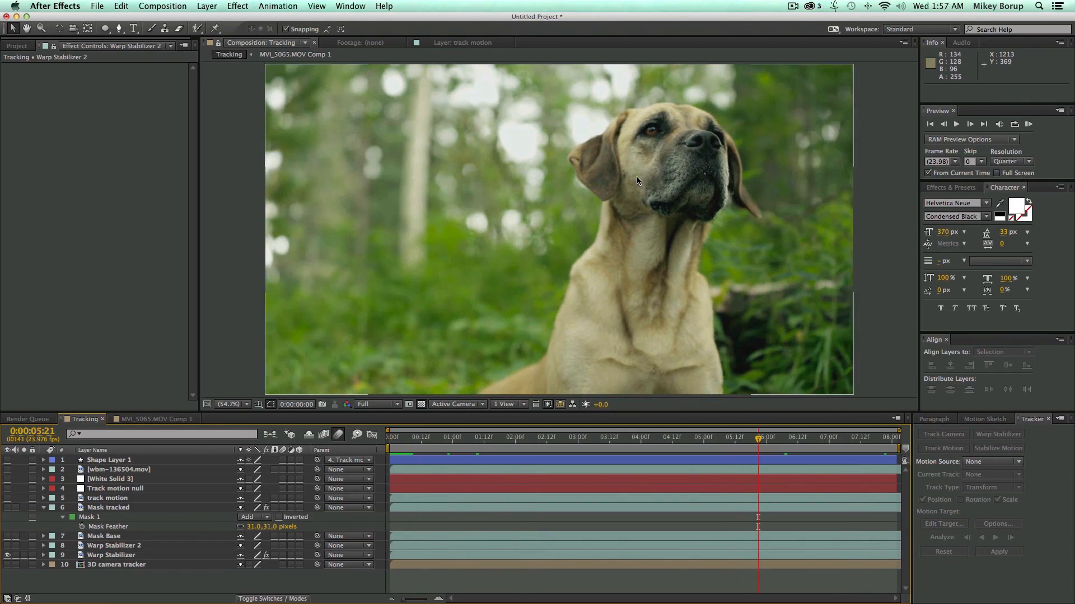
key("space")
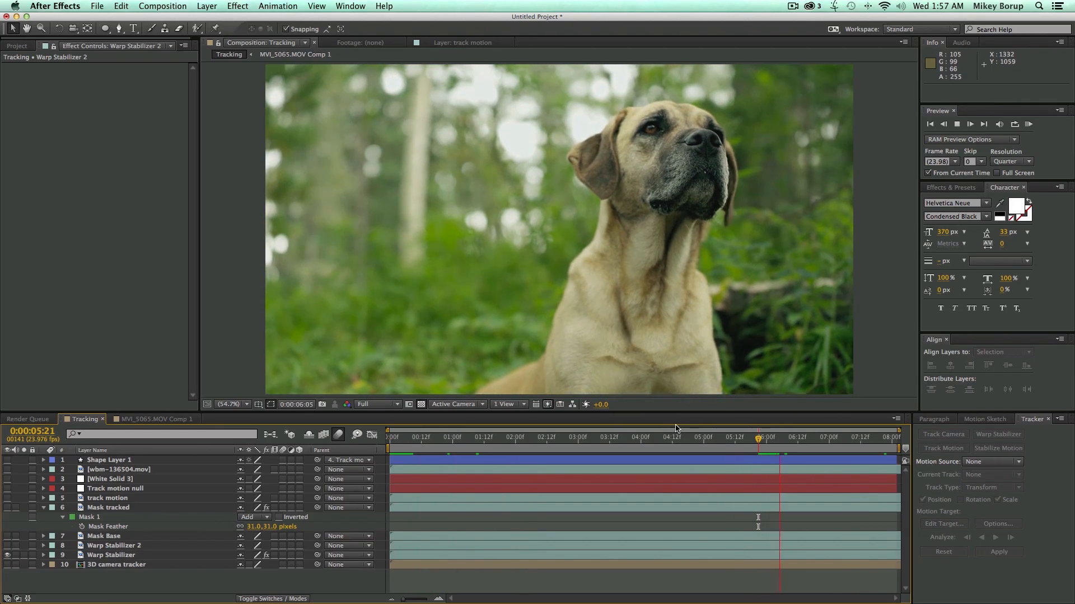
left_click(508, 439)
left_click_drag(508, 442, 328, 419)
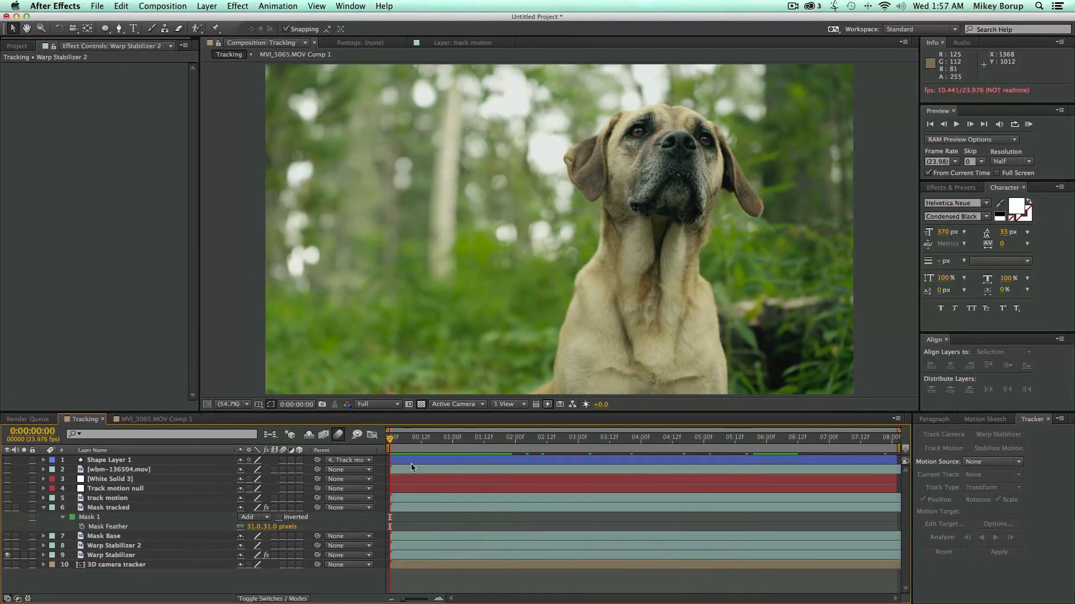
Set the Result of the Warp Stabilizer layer's effect to No Motion
left_click(122, 556)
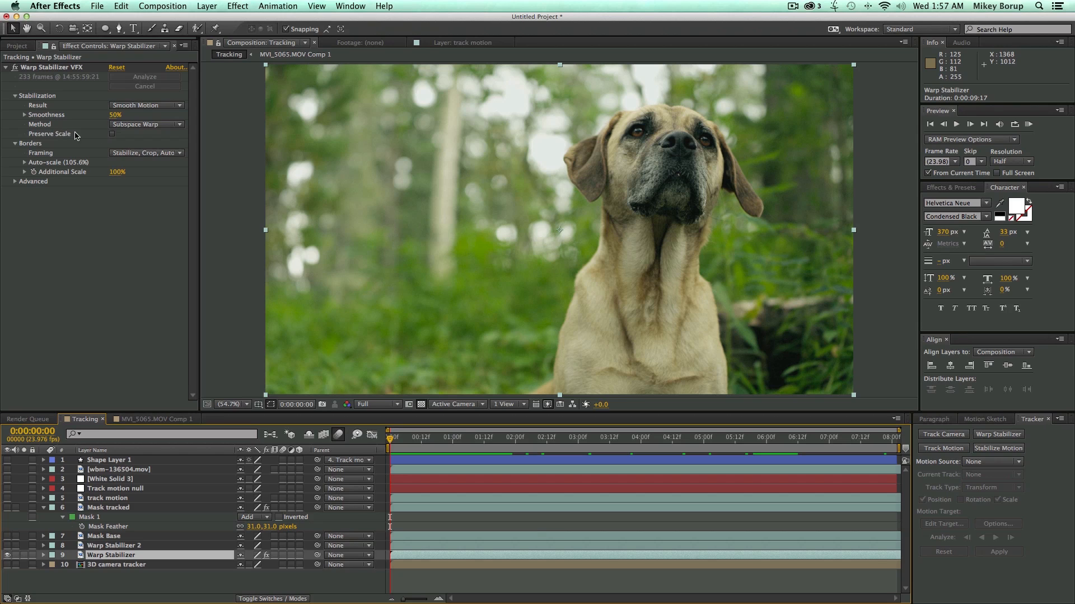
left_click(142, 124)
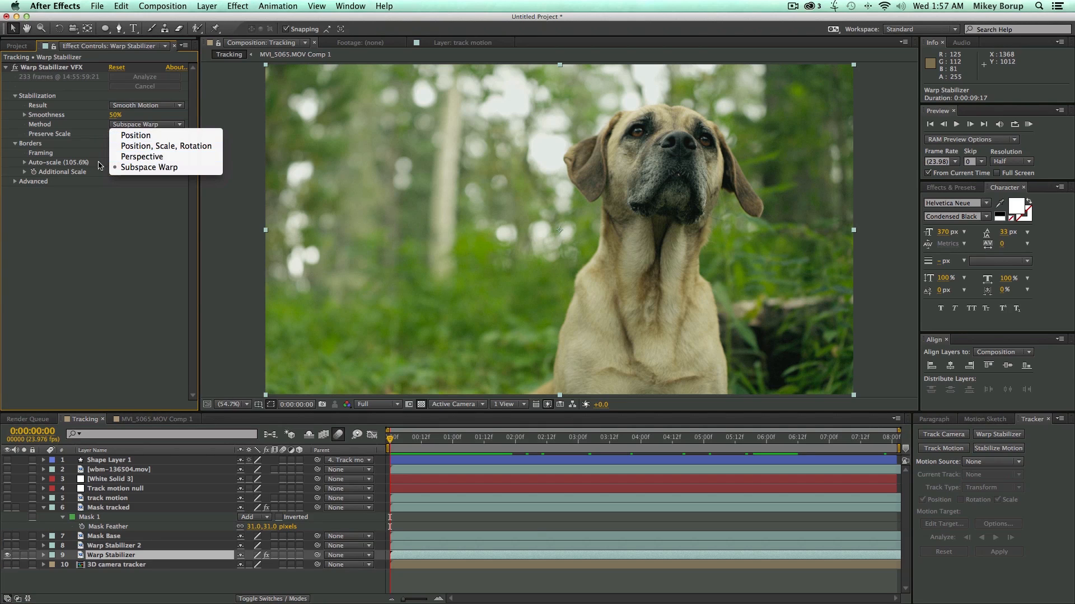
left_click(140, 189)
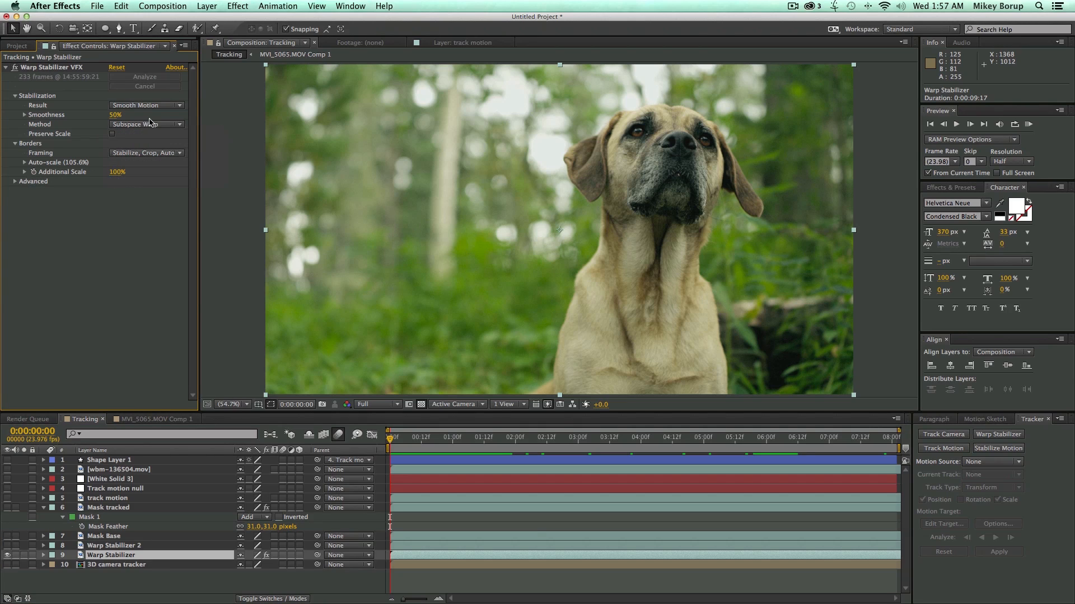
left_click(133, 107)
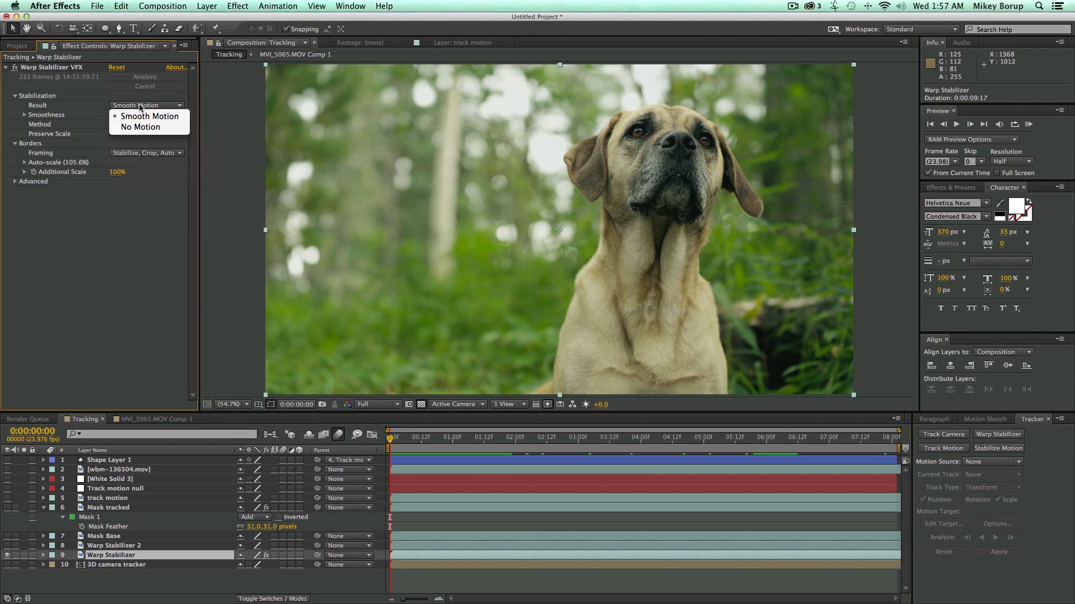
left_click(137, 128)
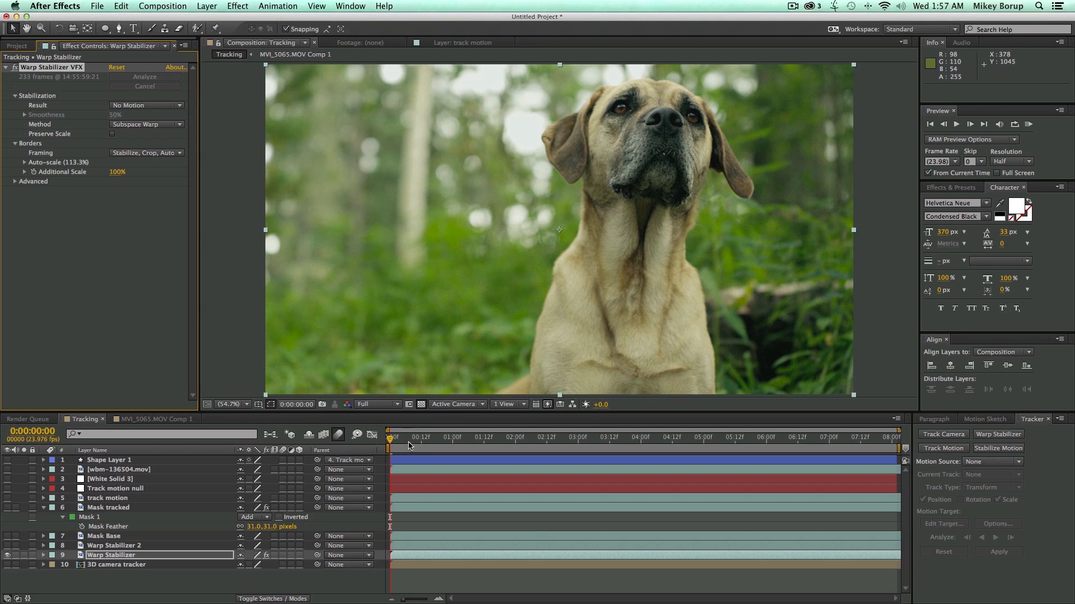
Preview the dog footage from the start with the No Motion stabilization
key("space")
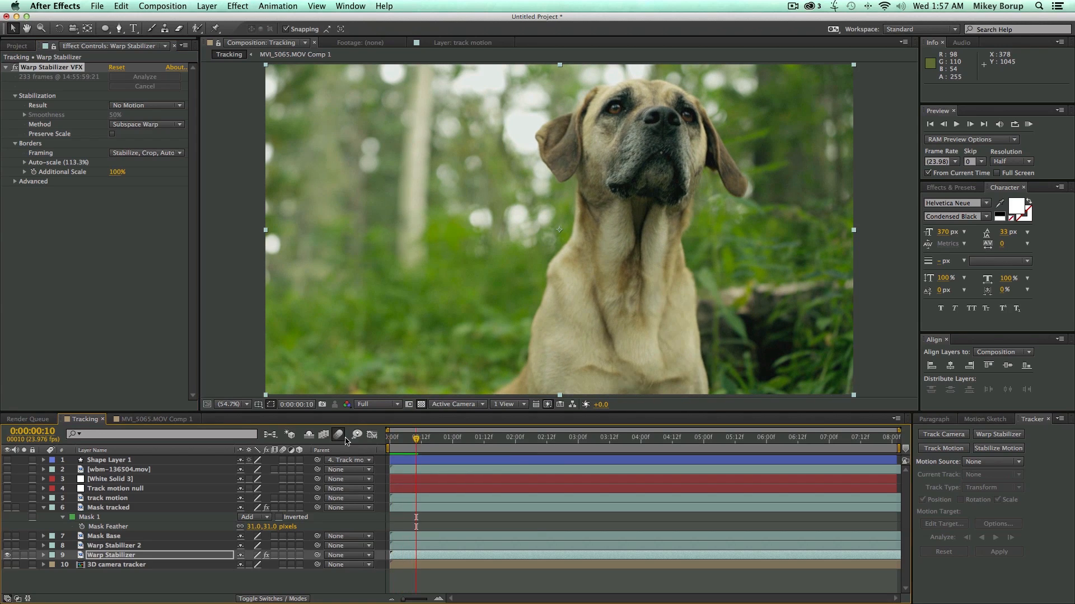
key("Home")
key("KP_0")
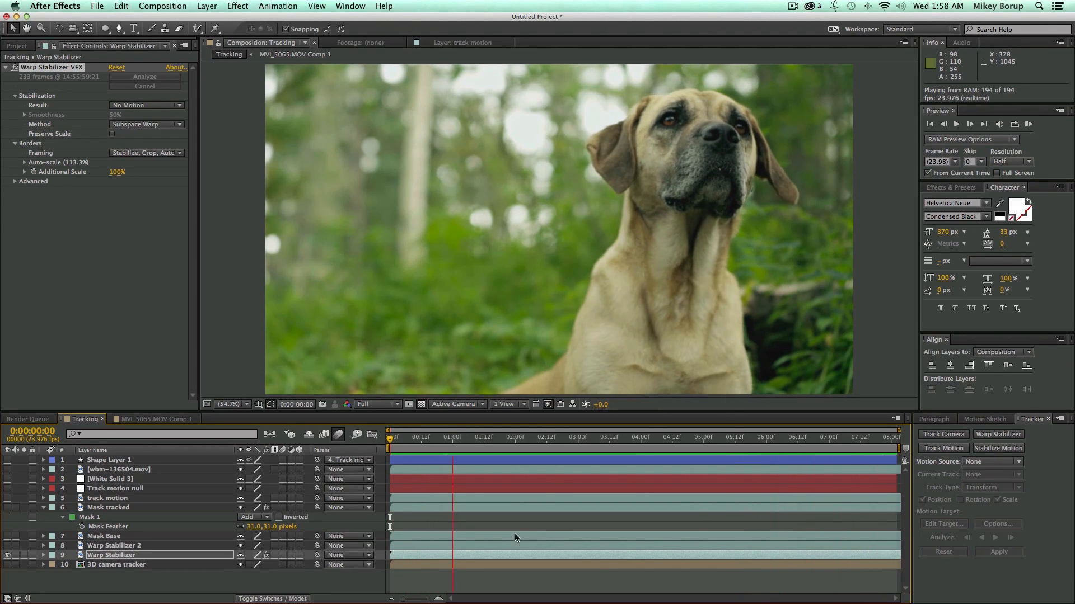
Hide the Warp Stabilizer layer, show the 3D camera tracker layer and preview the office footage from 0:00:00:00
left_click(8, 555)
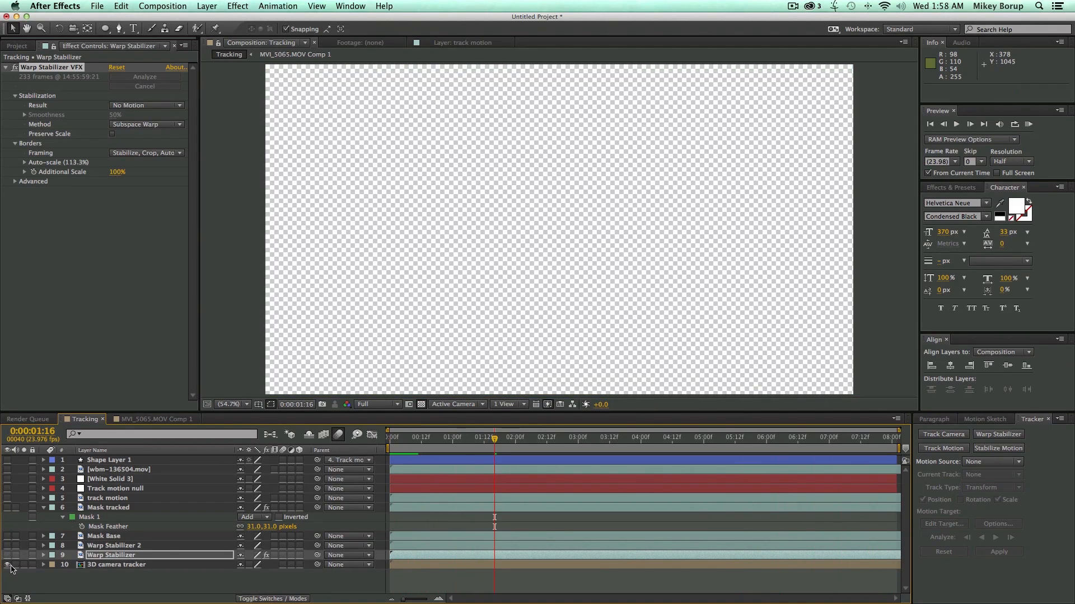
left_click(7, 564)
left_click_drag(466, 439, 359, 436)
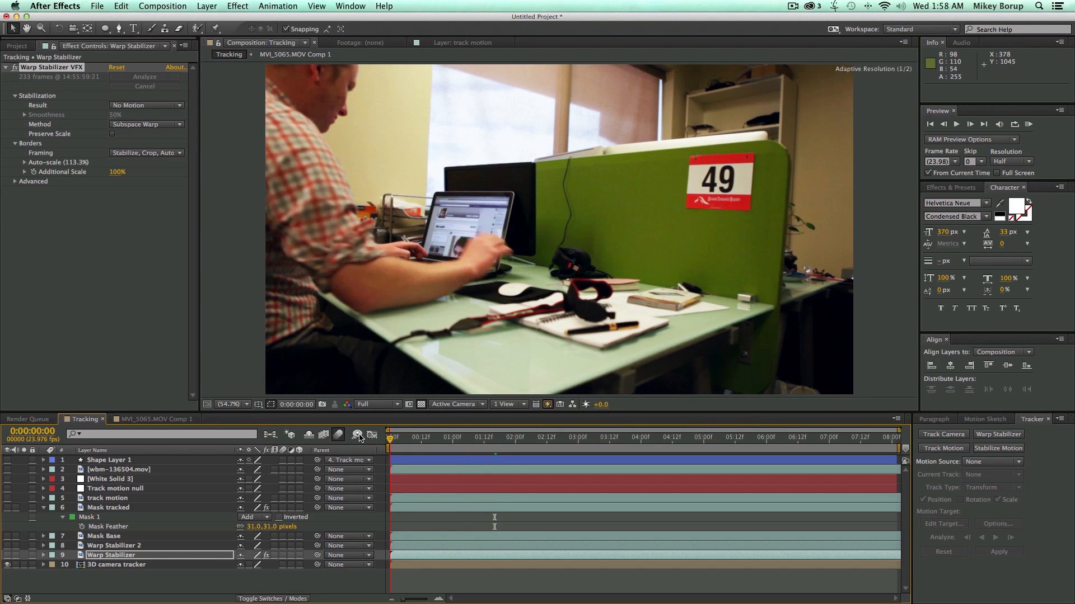
key("space")
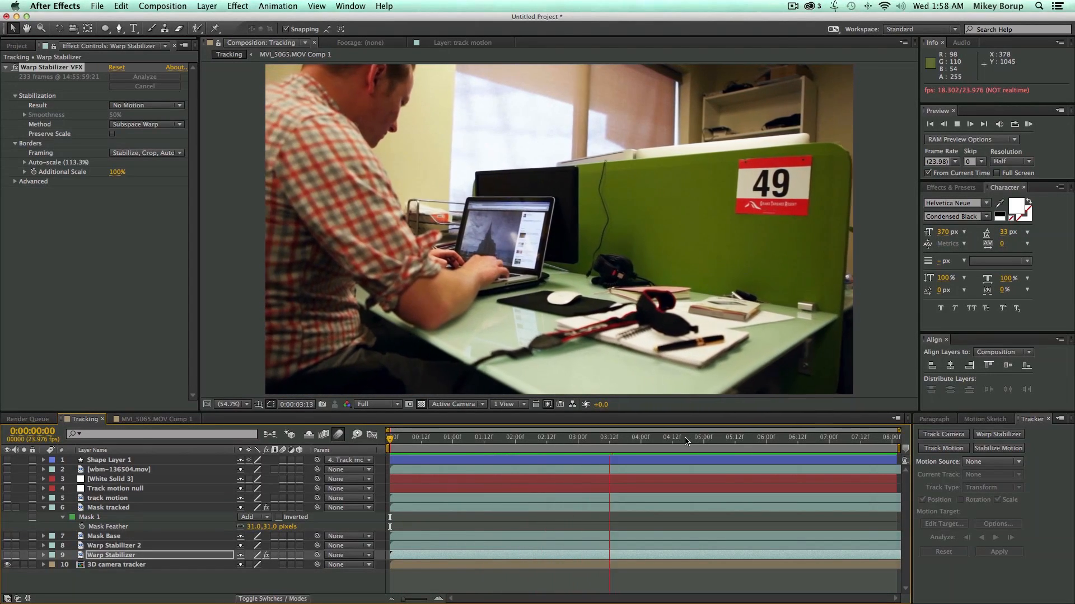
key("space")
Run Track Camera on the 3D camera tracker layer and let it analyze and solve the shot
left_click(119, 565)
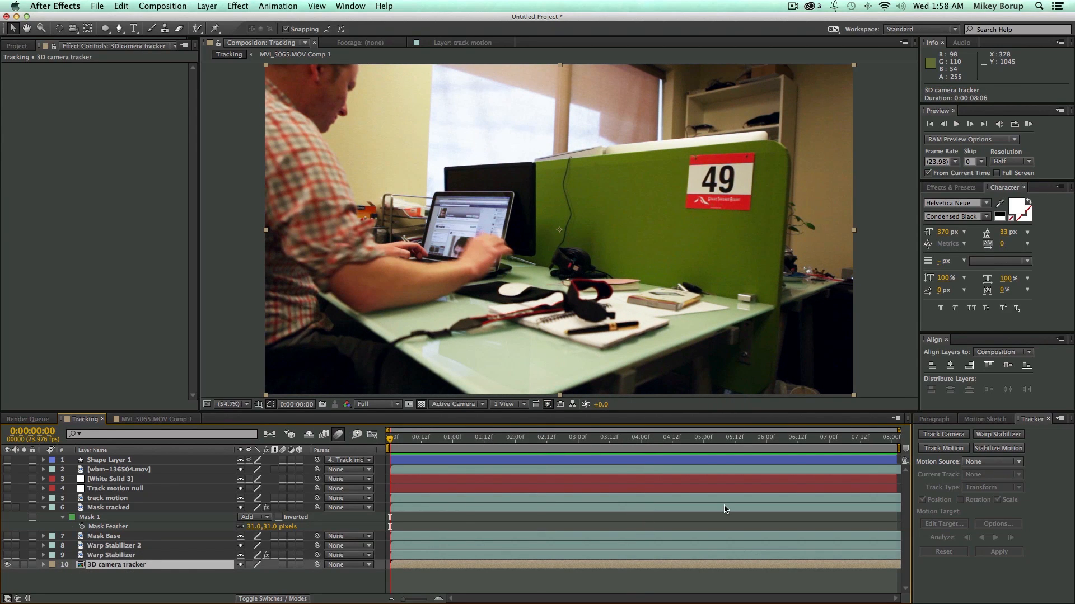
left_click(945, 435)
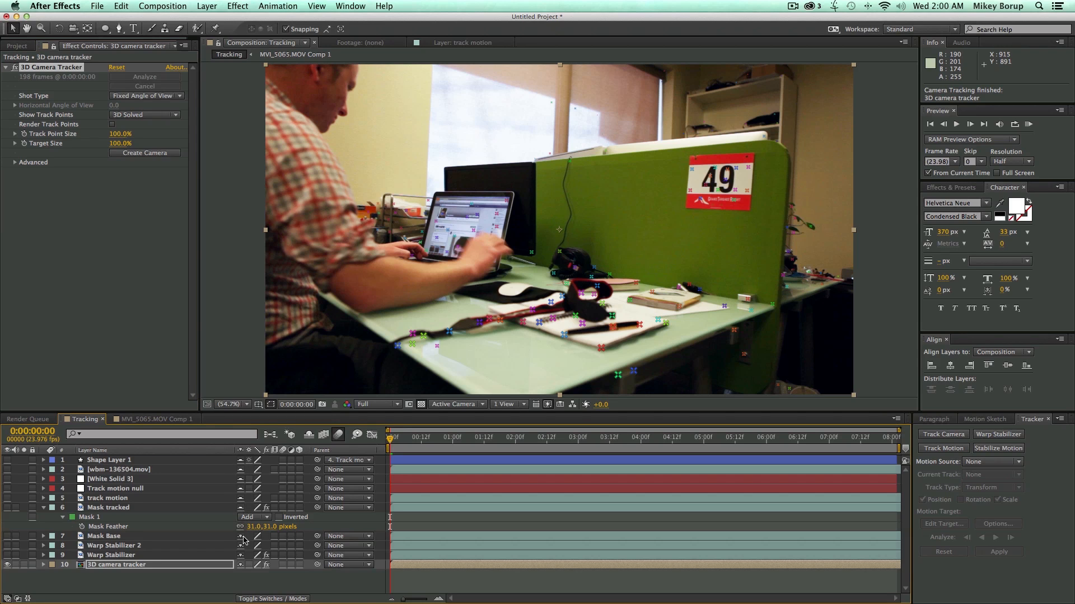
Hide the shy layers so that only the 3D camera tracker layer is listed in the timeline
left_click(309, 436)
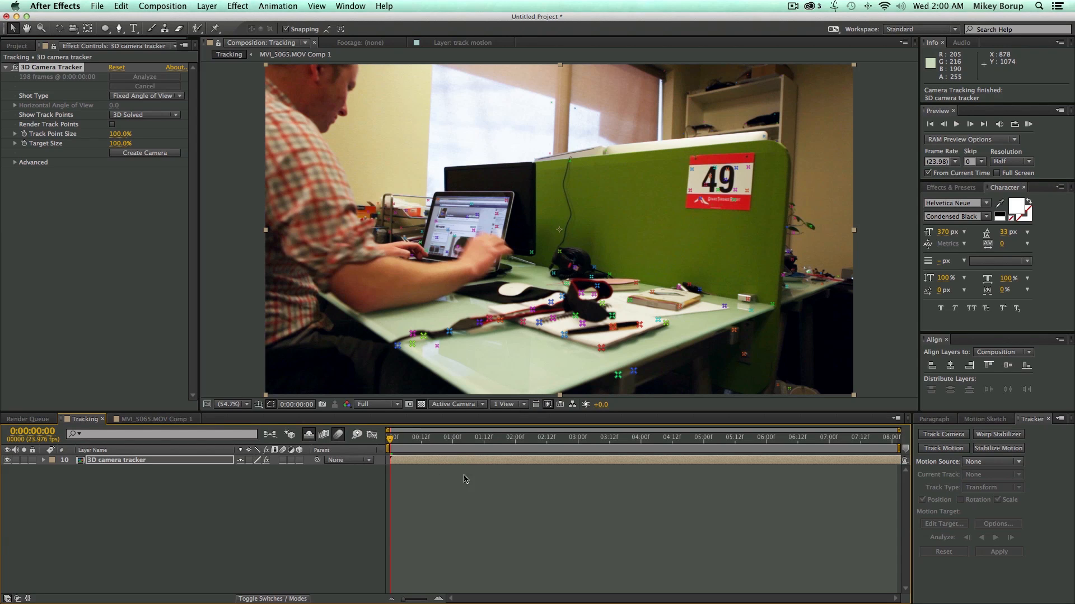
left_click(310, 439)
left_click(311, 439)
left_click(310, 439)
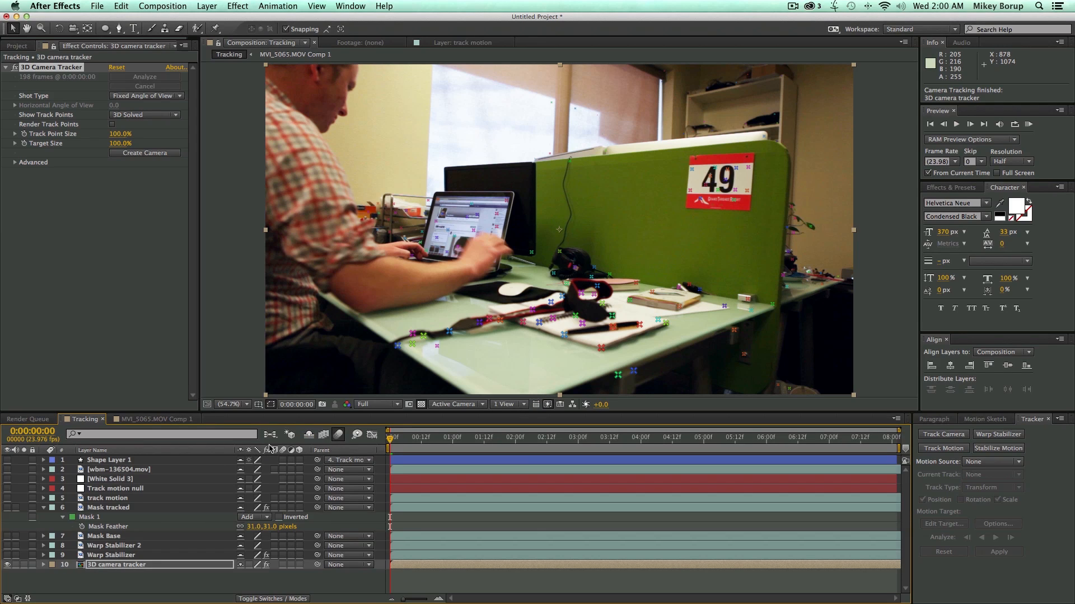
left_click(309, 437)
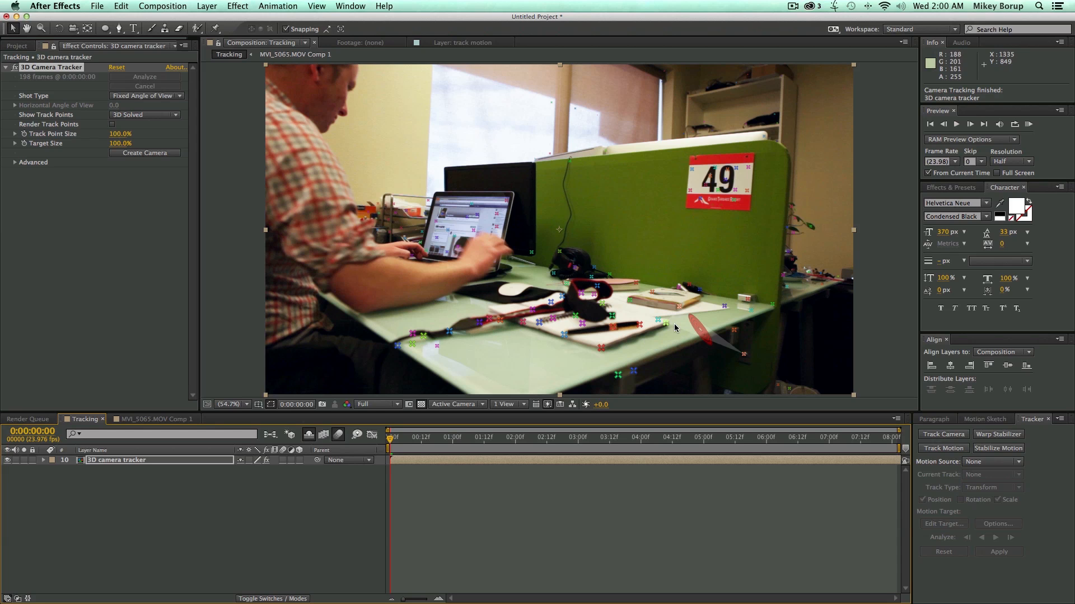
Go to 0:00:06:15 and delete the track points on the moving man's shirt and arm
left_click_drag(414, 440, 803, 481)
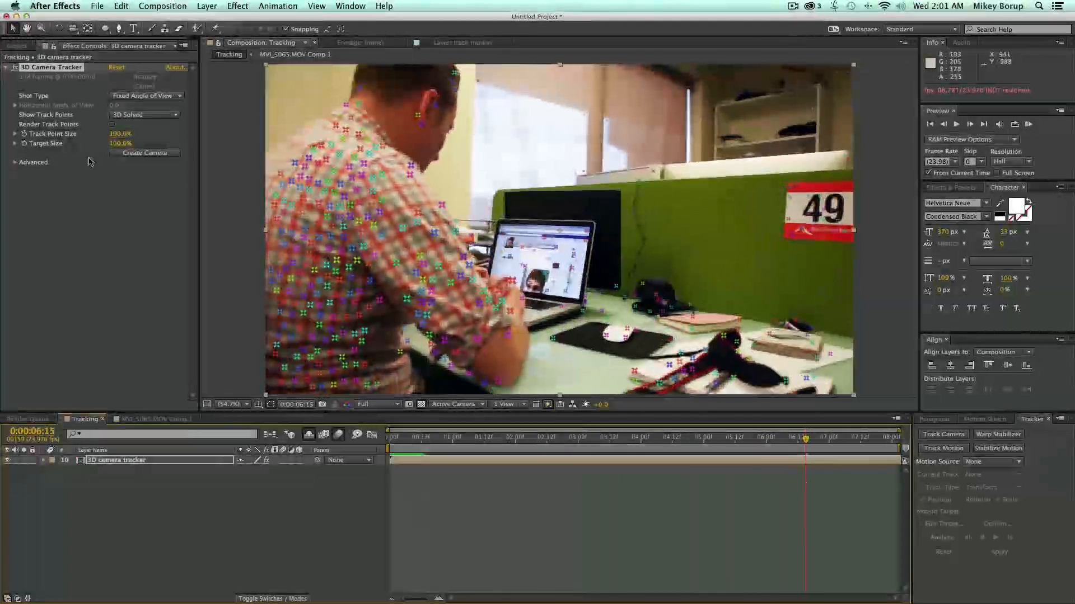
mouse_move(514, 381)
left_mouse_down()
mouse_move(328, 251)
mouse_move(348, 93)
mouse_move(434, 135)
mouse_move(500, 353)
mouse_move(447, 386)
mouse_move(259, 307)
mouse_move(304, 169)
mouse_move(345, 293)
mouse_move(380, 252)
left_mouse_up()
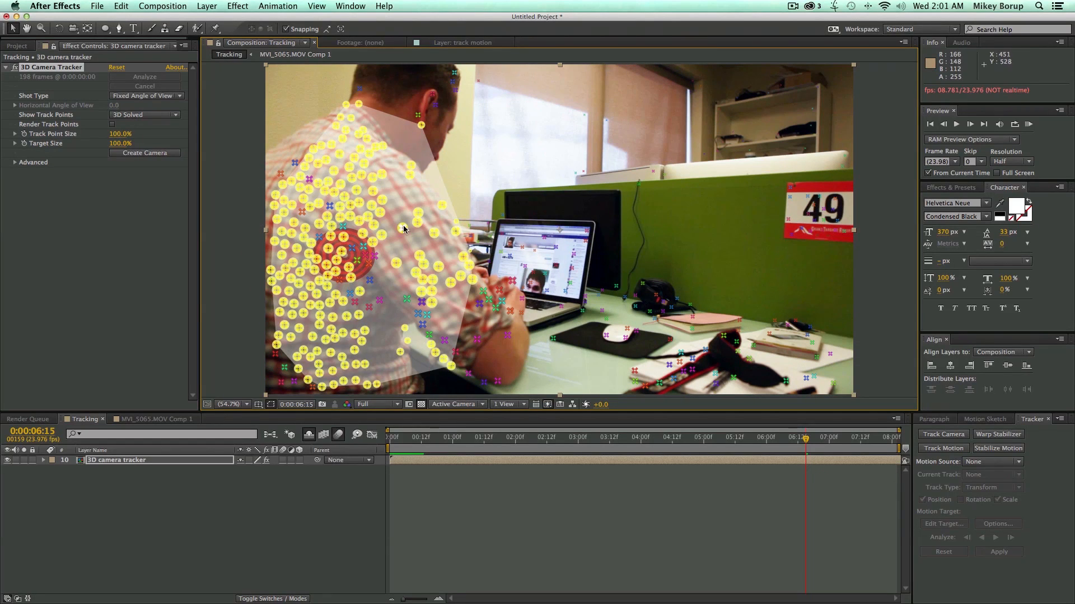
key("Delete")
mouse_move(403, 338)
left_mouse_down()
mouse_move(326, 237)
mouse_move(275, 136)
mouse_move(410, 249)
mouse_move(448, 353)
mouse_move(493, 386)
mouse_move(431, 364)
mouse_move(273, 184)
mouse_move(331, 204)
mouse_move(405, 328)
left_mouse_up()
key("Delete")
key("Delete")
mouse_move(329, 385)
left_mouse_down()
mouse_move(392, 391)
mouse_move(239, 377)
mouse_move(269, 336)
mouse_move(358, 354)
left_mouse_up()
key("Delete")
mouse_move(517, 390)
left_mouse_down()
mouse_move(434, 309)
mouse_move(487, 271)
mouse_move(512, 292)
mouse_move(507, 389)
mouse_move(481, 394)
mouse_move(472, 369)
left_mouse_up()
key("Delete")
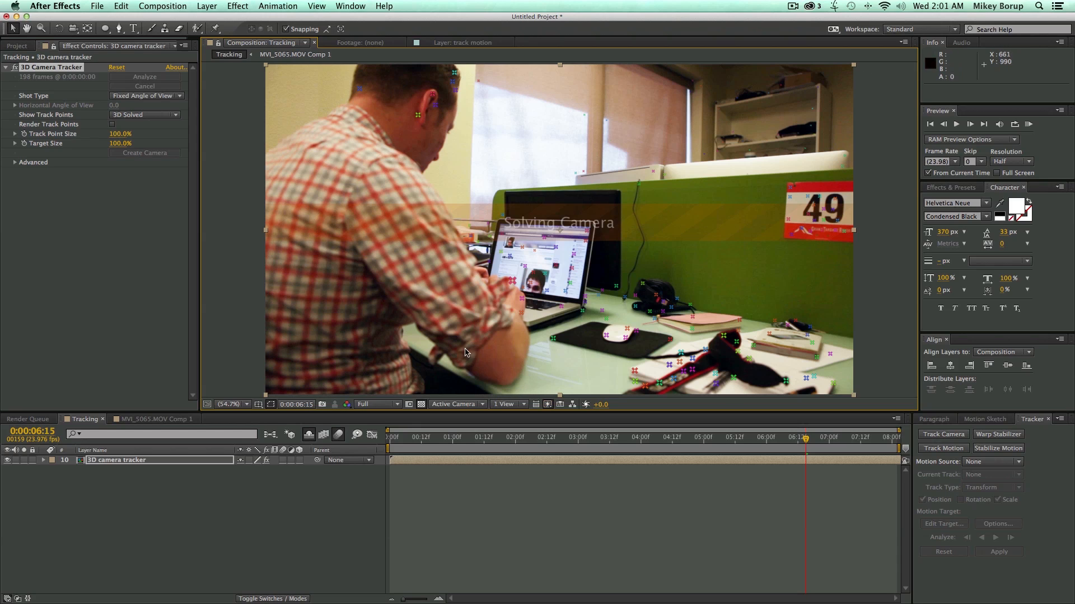
Delete the track points on the man's head and remove stray points from his body at other frames
mouse_move(451, 142)
left_mouse_down()
mouse_move(384, 114)
mouse_move(332, 45)
mouse_move(461, 113)
left_mouse_up()
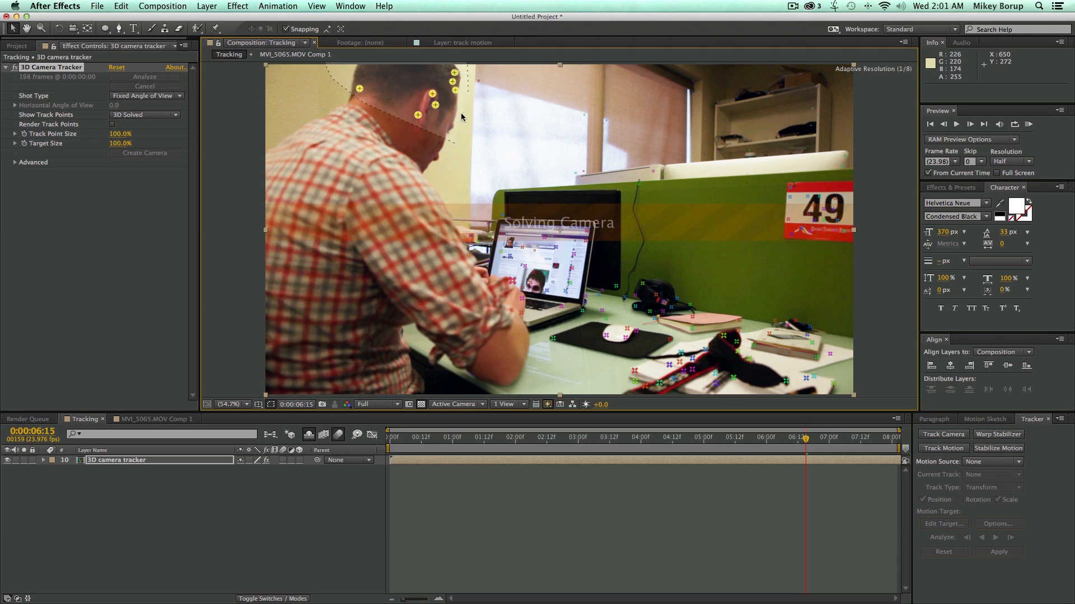
key("Delete")
mouse_move(728, 445)
left_mouse_down()
mouse_move(439, 449)
mouse_move(531, 452)
left_mouse_up()
mouse_move(367, 358)
left_mouse_down()
mouse_move(264, 334)
mouse_move(219, 159)
mouse_move(287, 104)
mouse_move(391, 166)
mouse_move(388, 242)
mouse_move(411, 261)
mouse_move(381, 220)
left_mouse_up()
key("Delete")
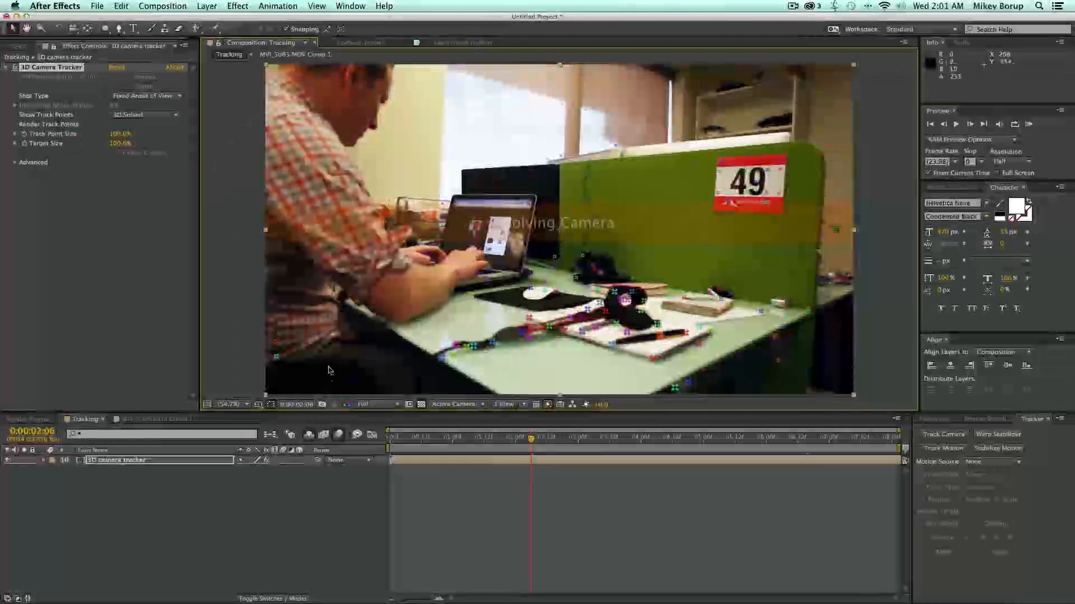
left_click_drag(460, 442, 685, 447)
mouse_move(280, 338)
left_mouse_down()
mouse_move(319, 370)
mouse_move(386, 377)
left_mouse_up()
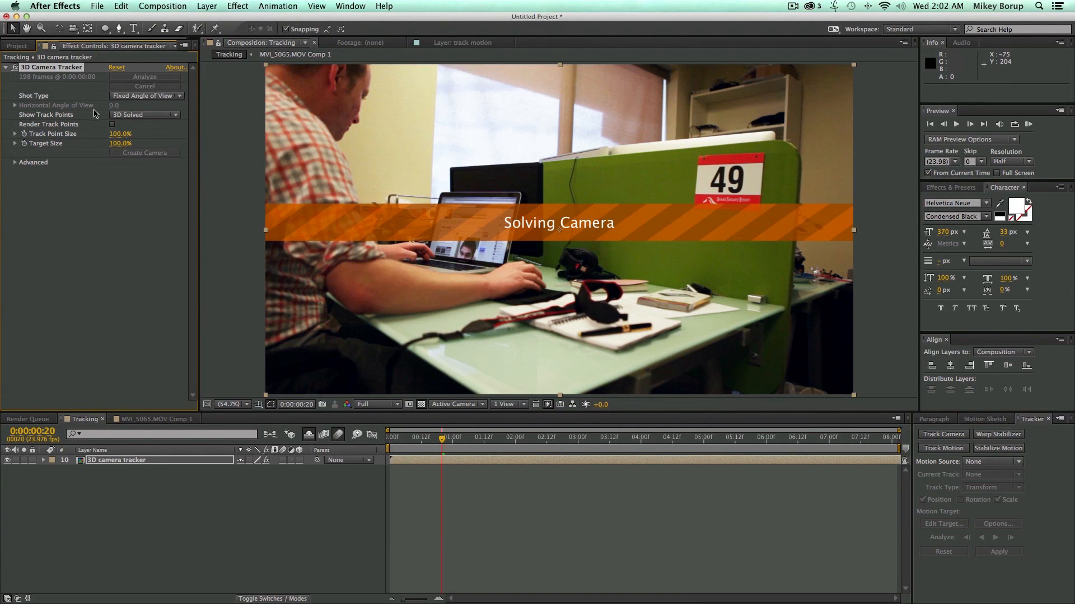
left_click(149, 101)
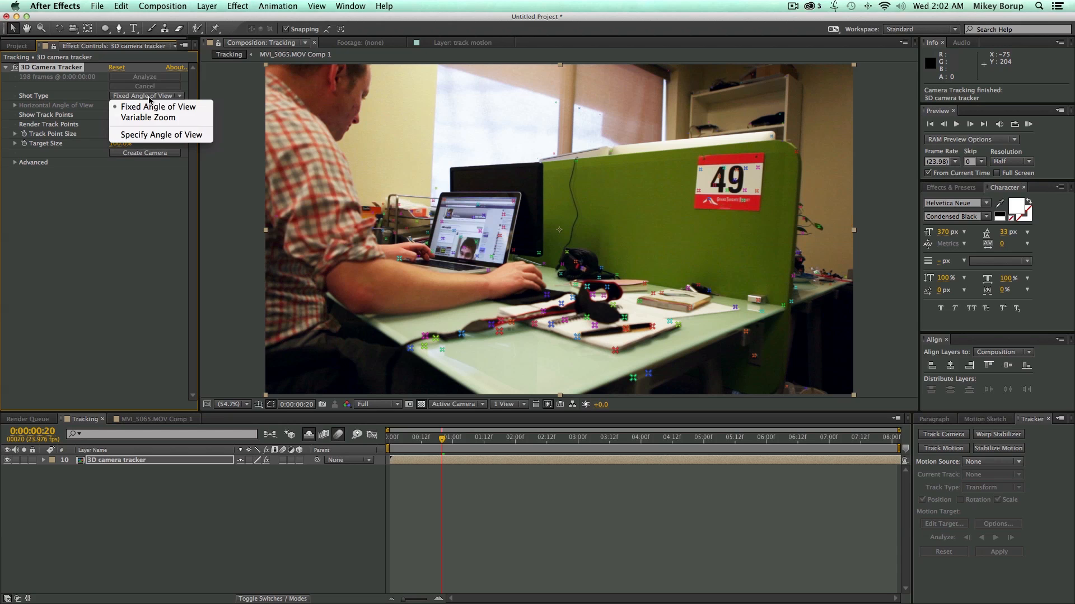
left_click(111, 241)
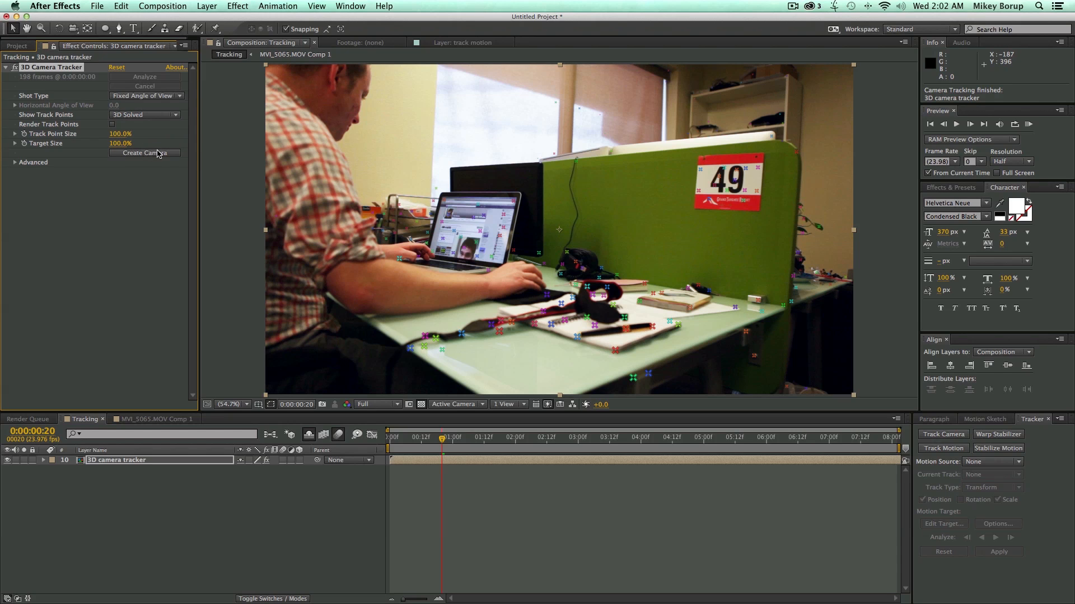
Return to 0:00:00:00, create a camera from the solved 3D track and deselect the layers
left_click_drag(441, 440, 263, 448)
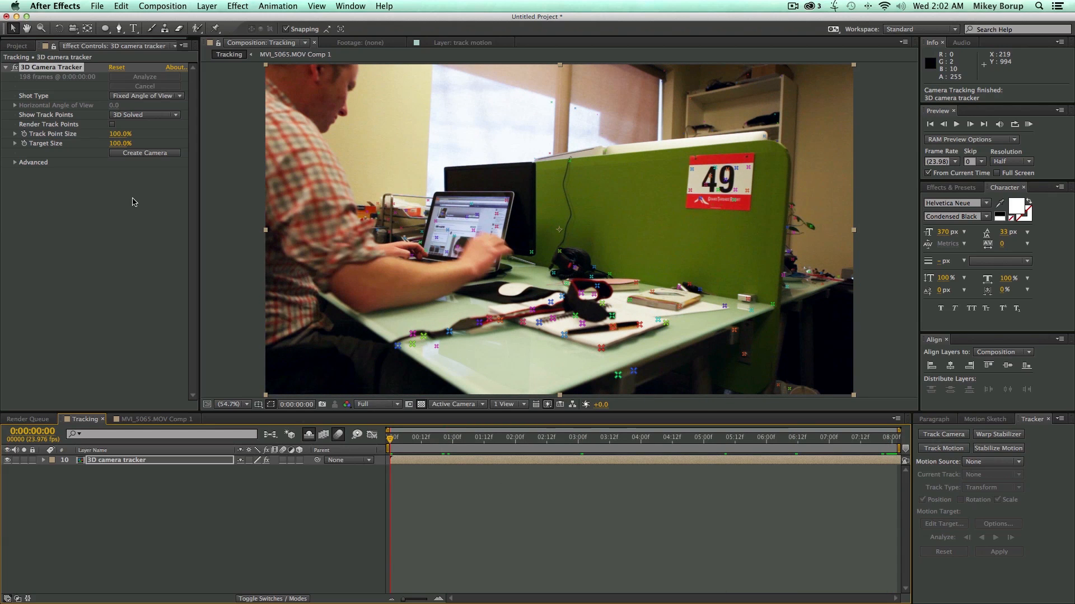
left_click(141, 154)
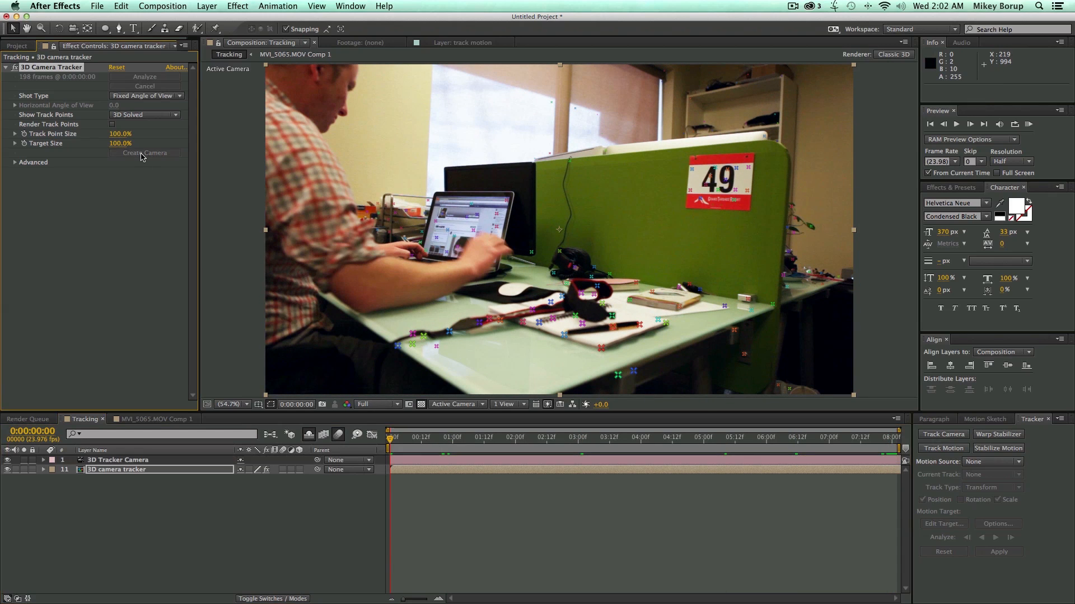
left_click_drag(412, 446, 370, 456)
left_click(468, 520)
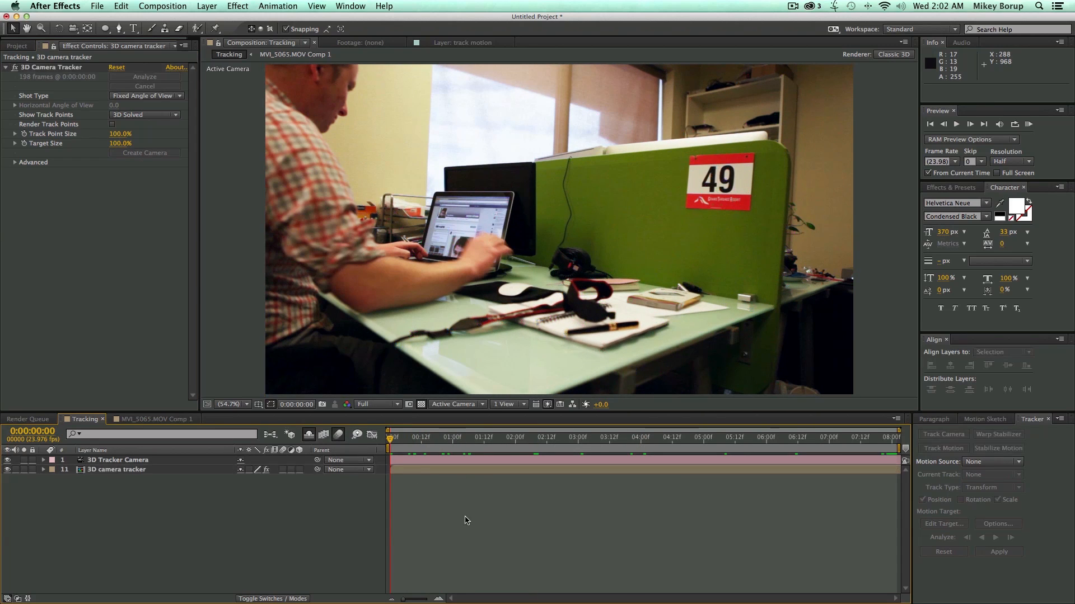
Create a text layer from the solved track point on the small book on the desk
left_click(467, 473)
left_click(62, 67)
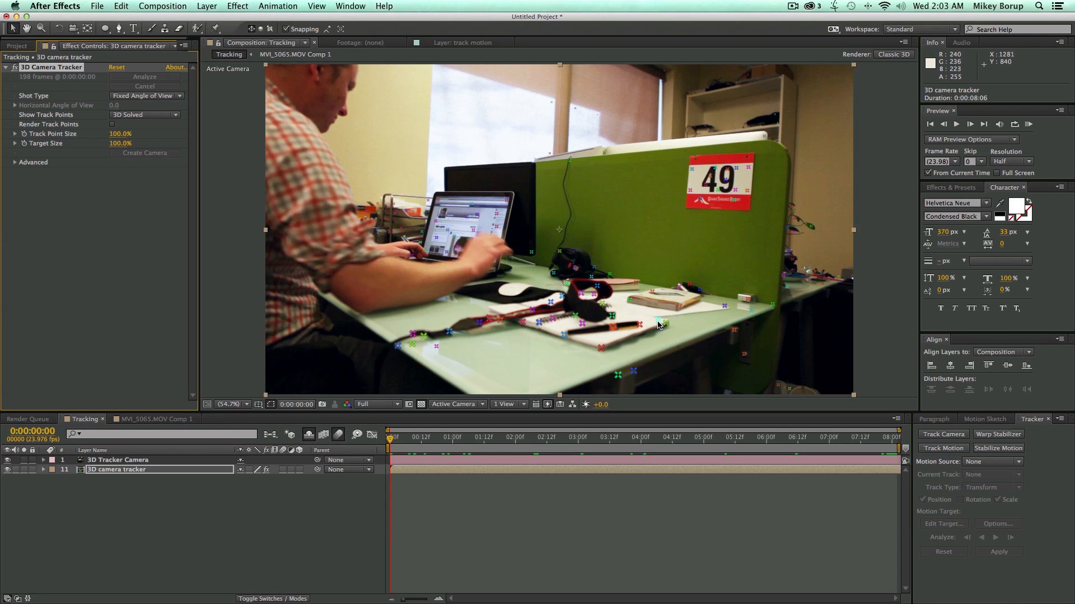
right_click(629, 298)
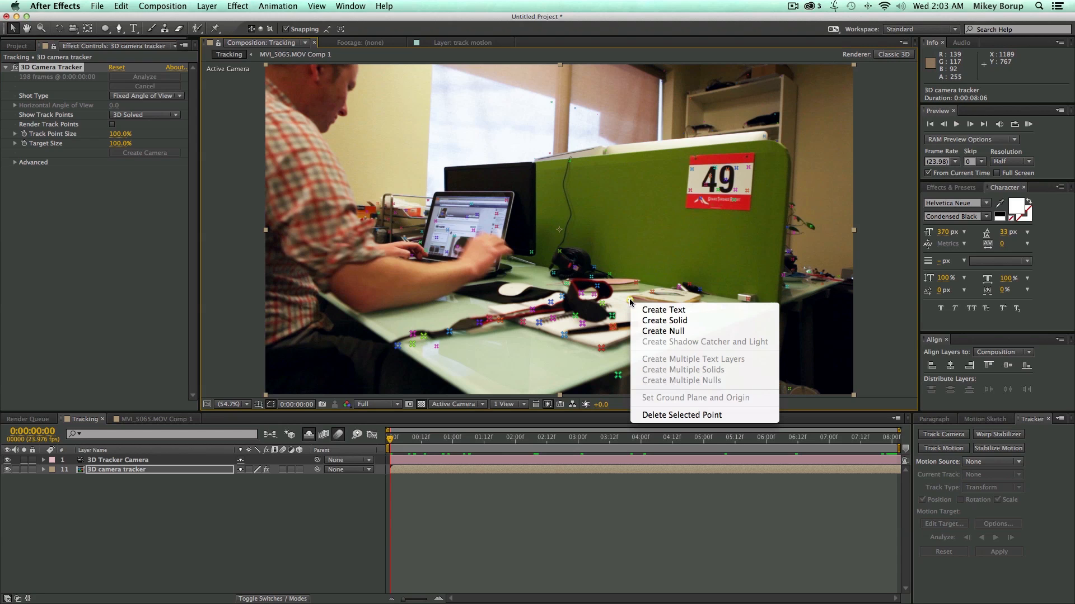
left_click(669, 310)
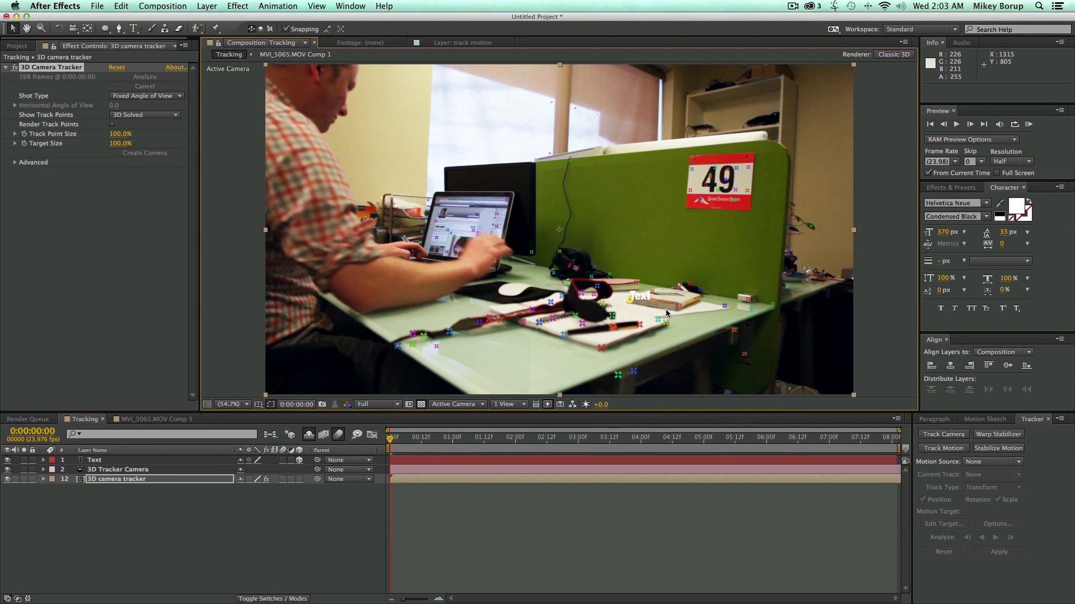
Enlarge the new text layer's font size to 834 px
left_click(105, 460)
left_click_drag(944, 232, 1071, 229)
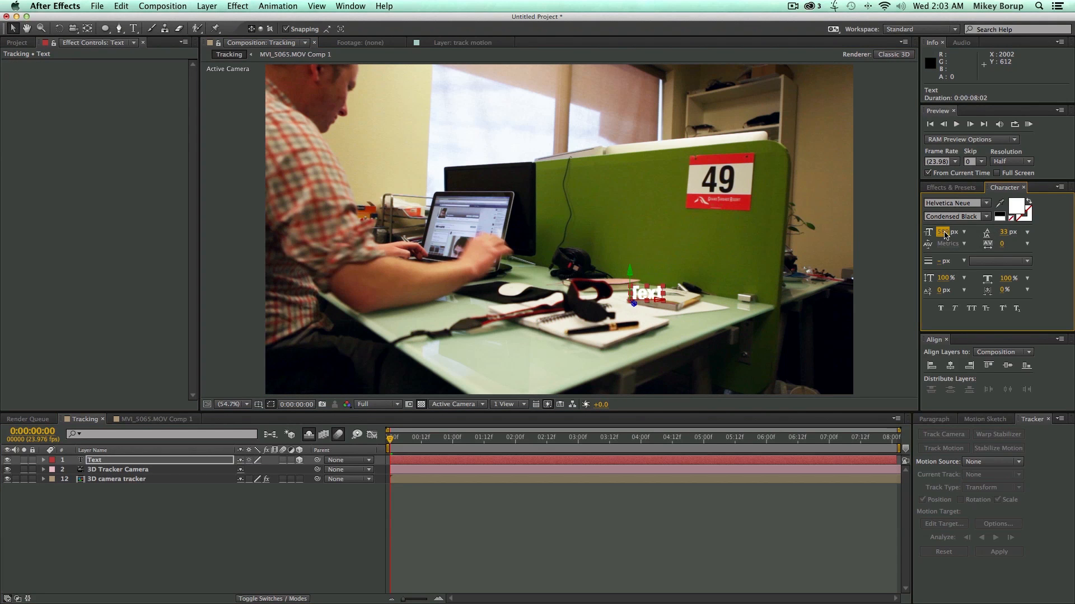
left_click_drag(944, 234, 1064, 231)
Rotate the text in 3D around its vertical axis so it runs parallel to the green partition
key("w")
left_click_drag(631, 273, 725, 274)
key("v")
key("w")
left_click_drag(638, 301, 638, 302)
left_click(526, 543)
Preview the composition to examine how the tracked text holds its place on the desk
key("space")
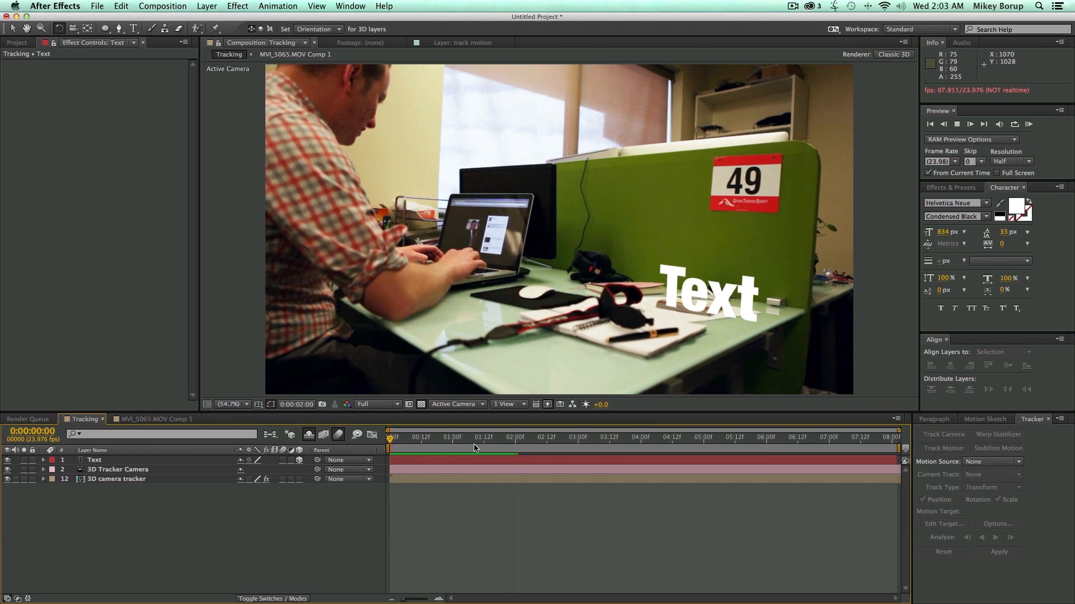
key("space")
key("KP_0")
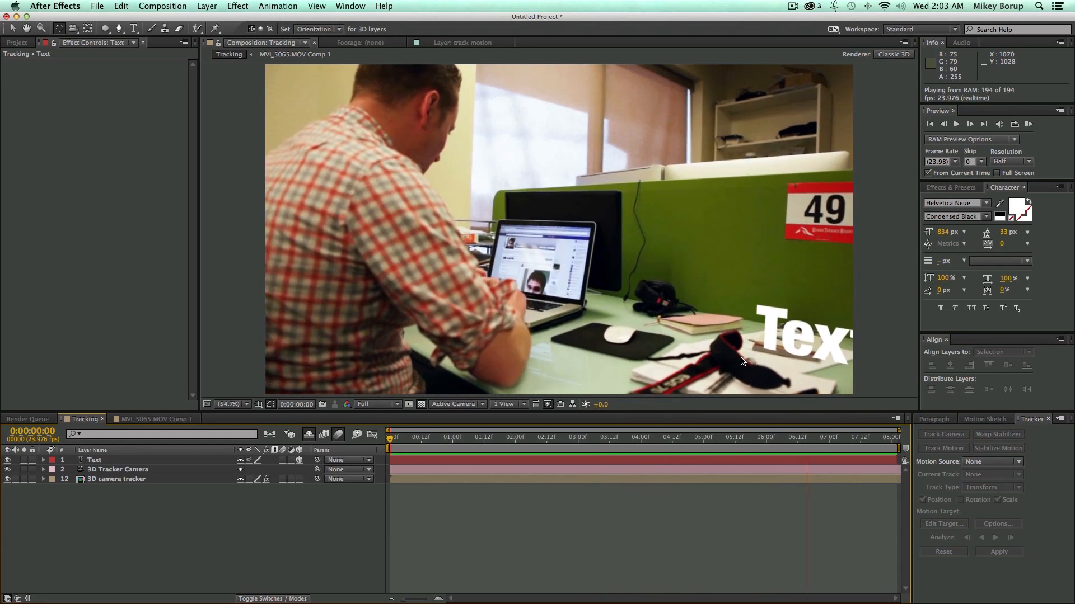
key("space")
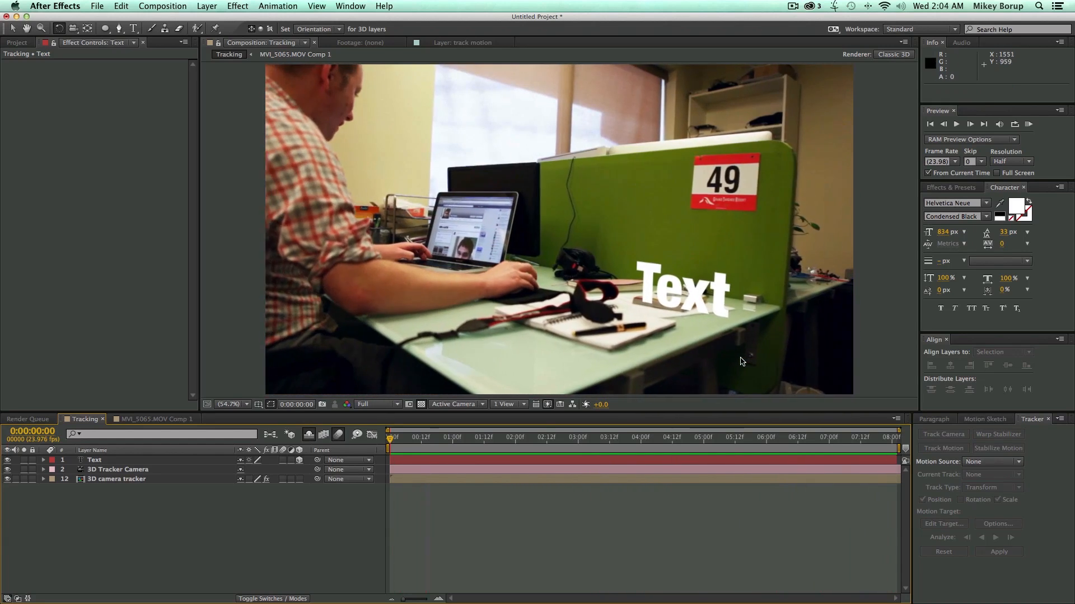
Push the text back along its depth axis from the book toward the green partition
left_click(115, 463)
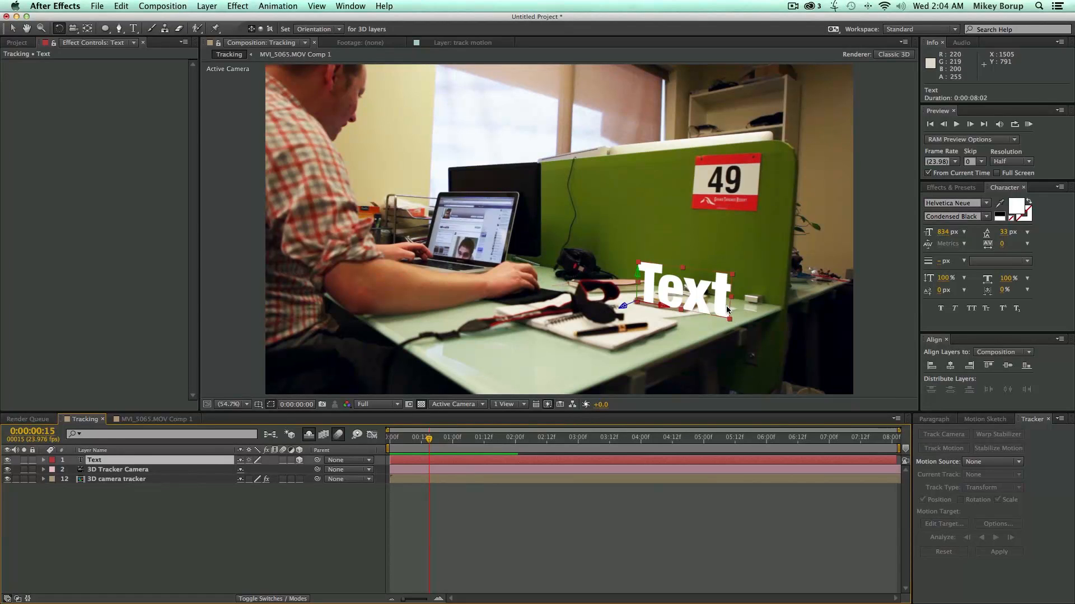
key("v")
left_click(639, 305)
left_click_drag(639, 305, 657, 303)
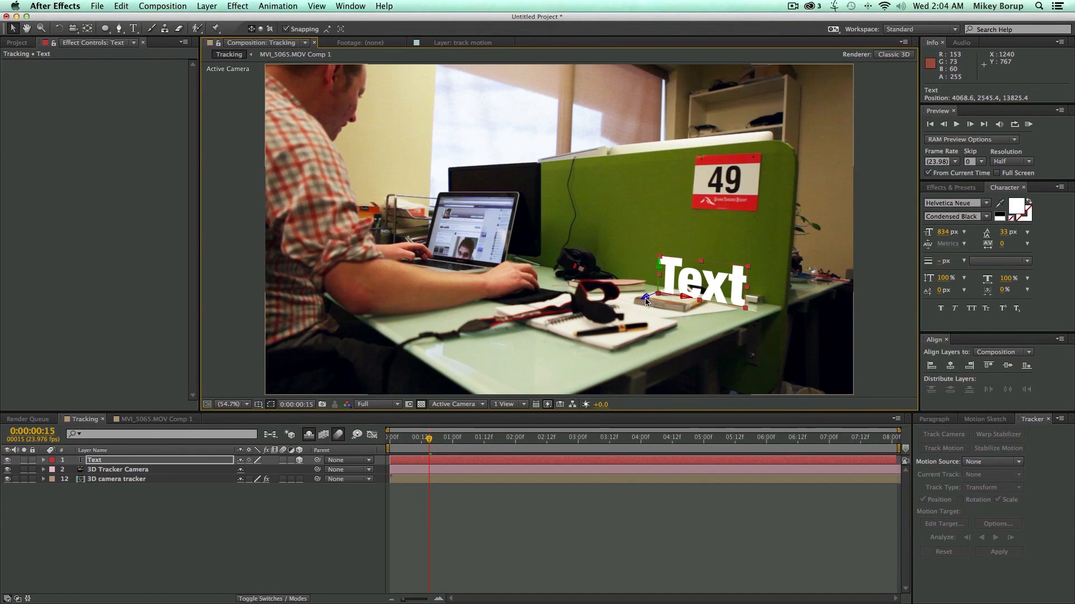
left_click(768, 268)
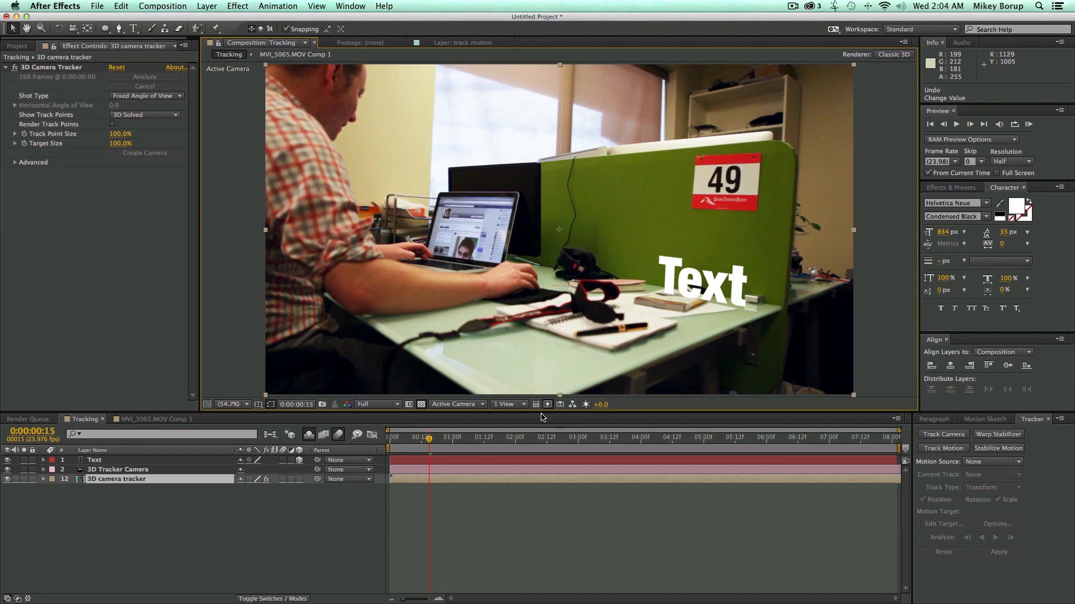
left_click(478, 461)
left_click_drag(646, 296, 654, 294)
Move the text up onto the green partition beside the 49 sign, at about 2469.8, -267.1, 16054.4
left_click_drag(903, 243, 959, 232)
left_click_drag(673, 260, 677, 179)
left_click_drag(706, 218, 619, 210)
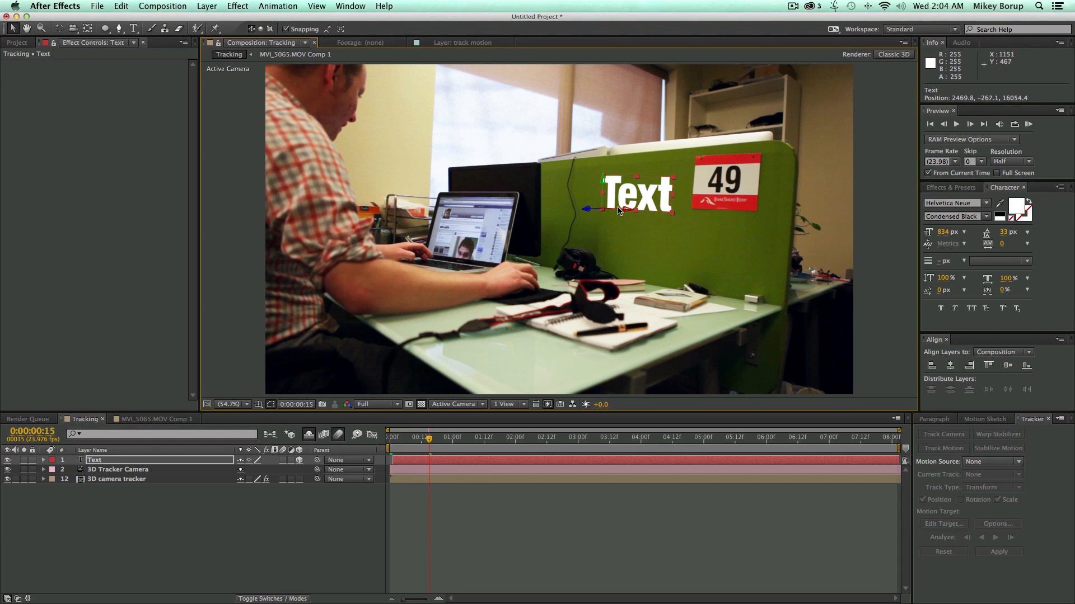
Fine-tune the text's orientation to about 5.3°, 36.8°, 358.9° to match the partition, and deselect it
key("w")
left_click_drag(600, 212, 595, 210)
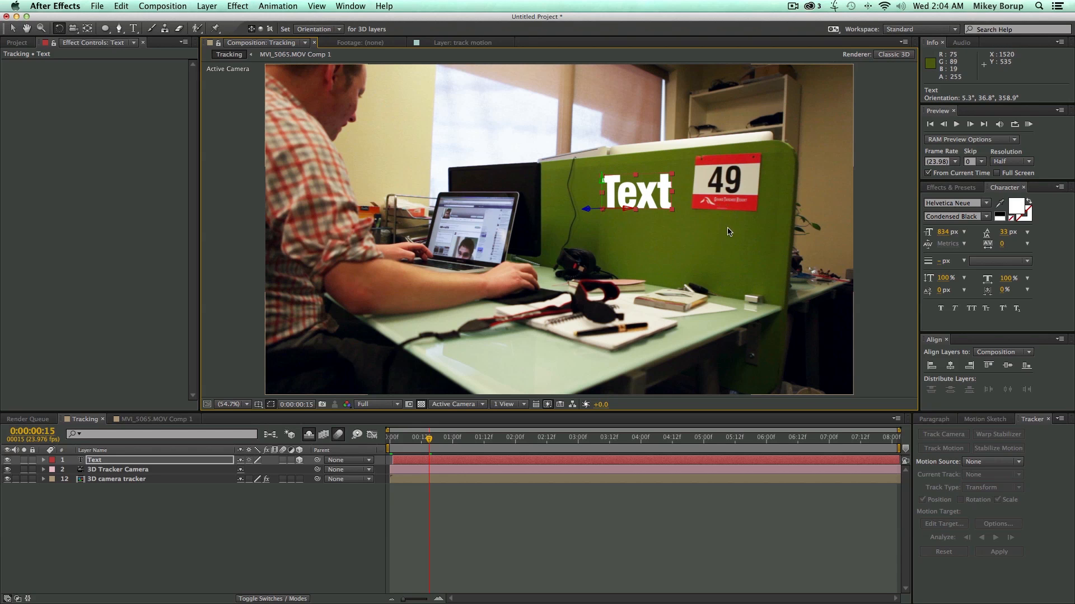
left_click(734, 511)
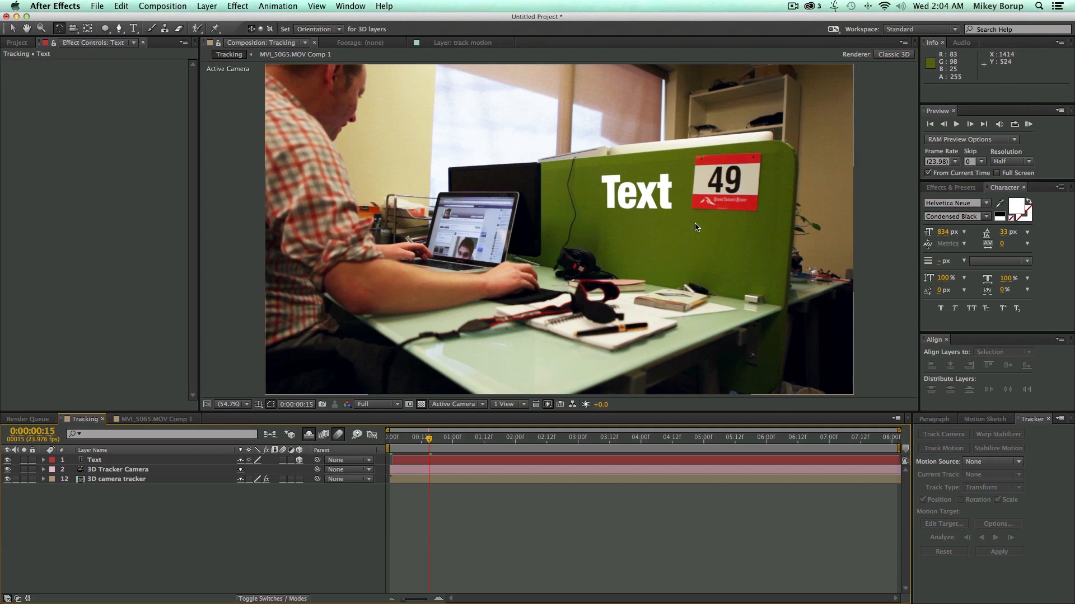
Add a Drop Shadow layer style to the text layer
left_click(645, 202)
left_click(206, 6)
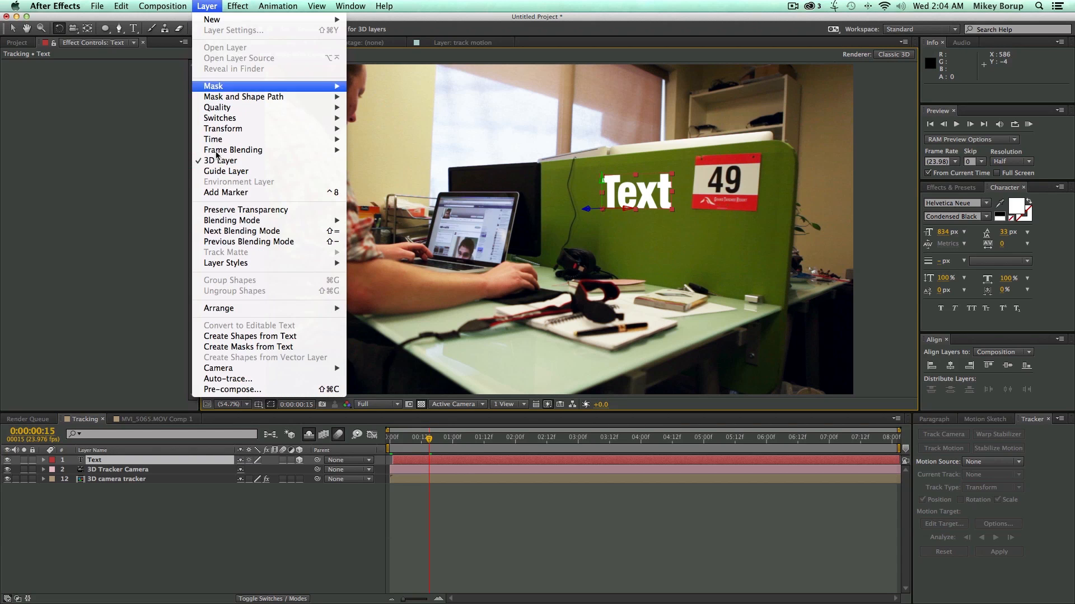
mouse_move(236, 266)
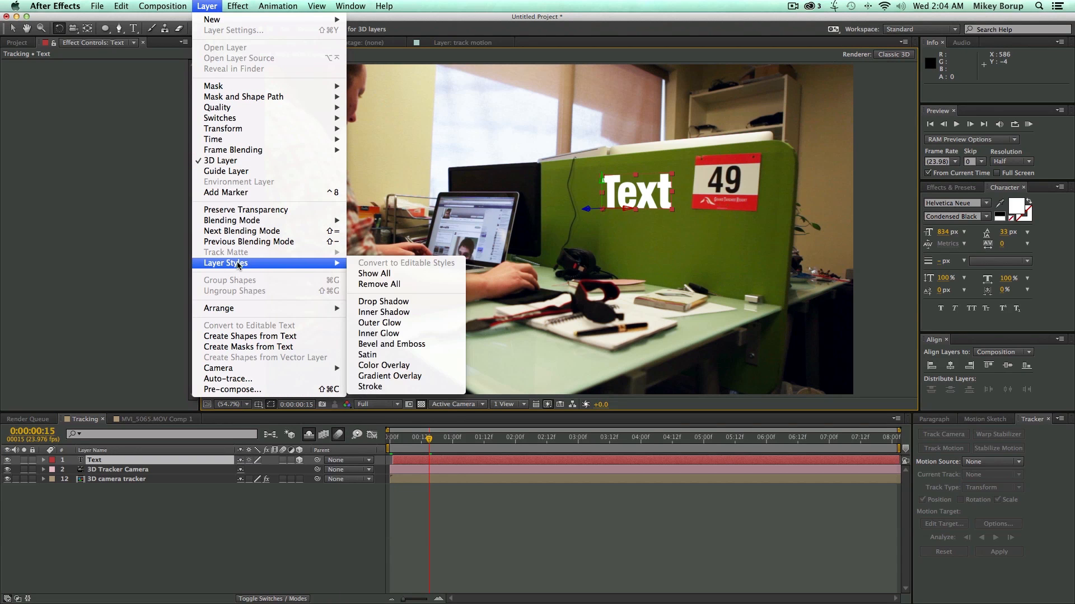
left_click(417, 302)
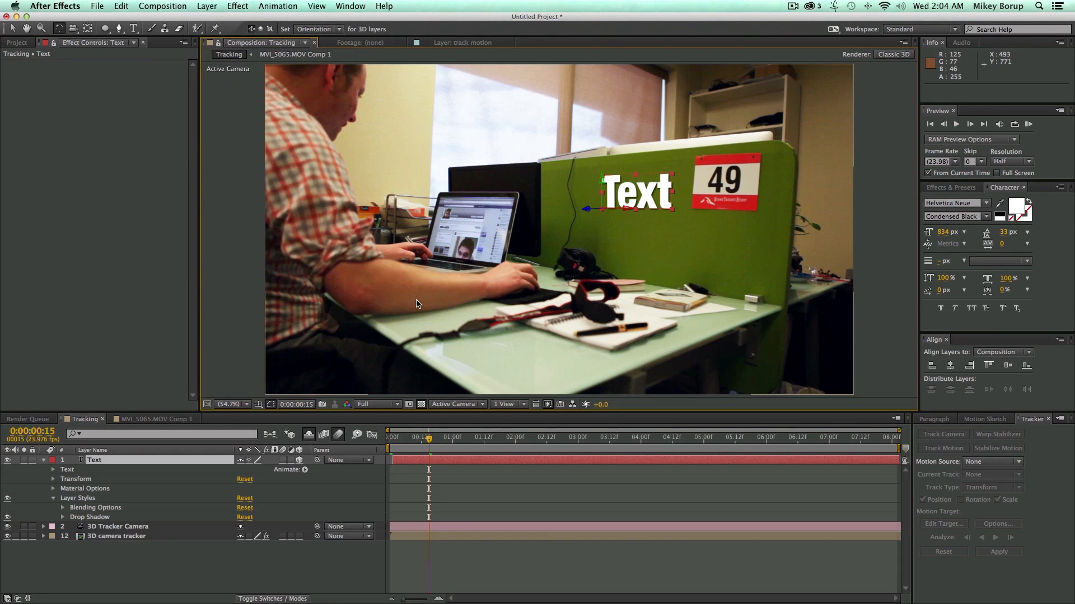
left_click(516, 565)
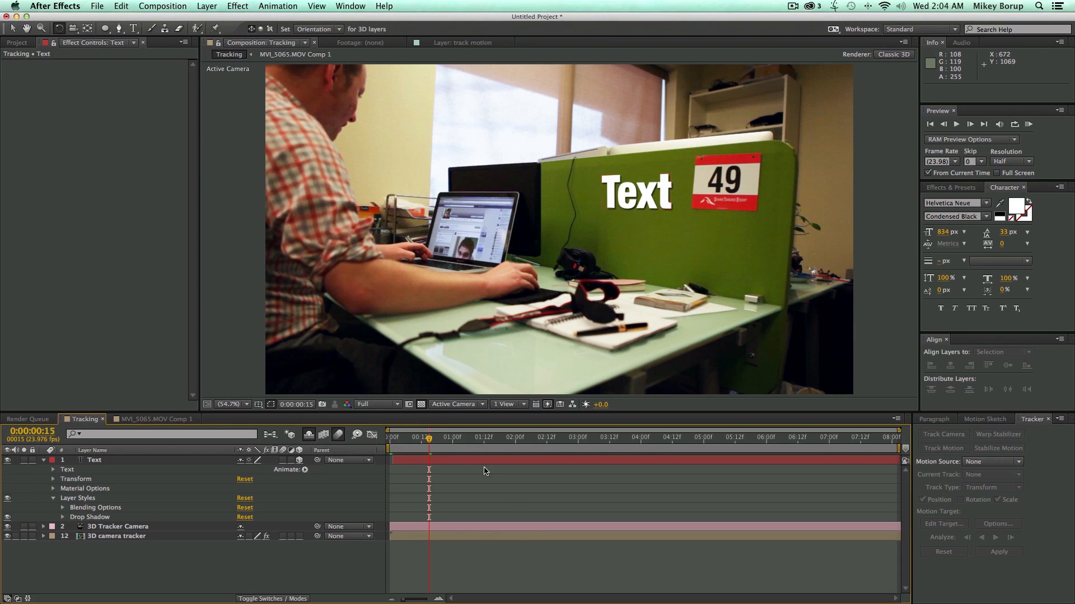
Apply a Gradient Ramp to the text, starting at about 1690.4, 21.9 and ending just below the text at about 1259.1, 500.7
left_click(452, 464)
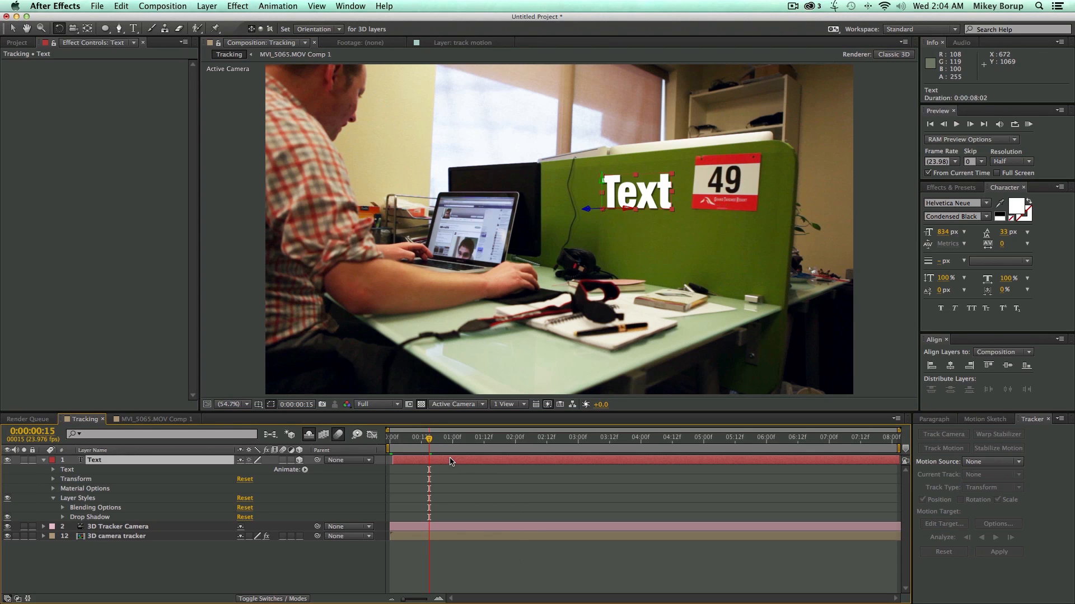
left_click(382, 6)
type("gra")
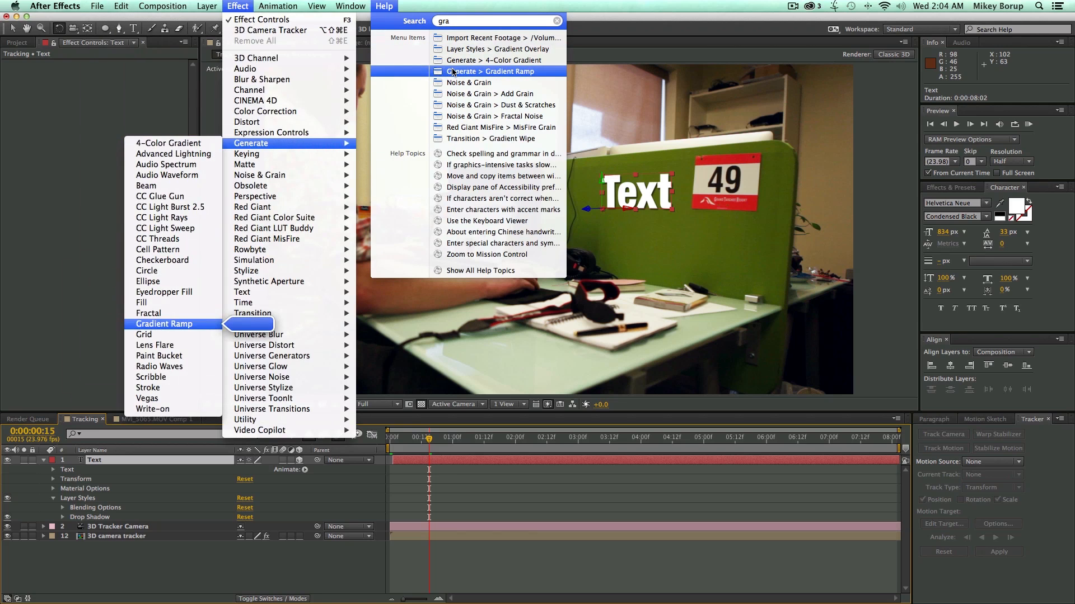
left_click(451, 71)
left_click(114, 73)
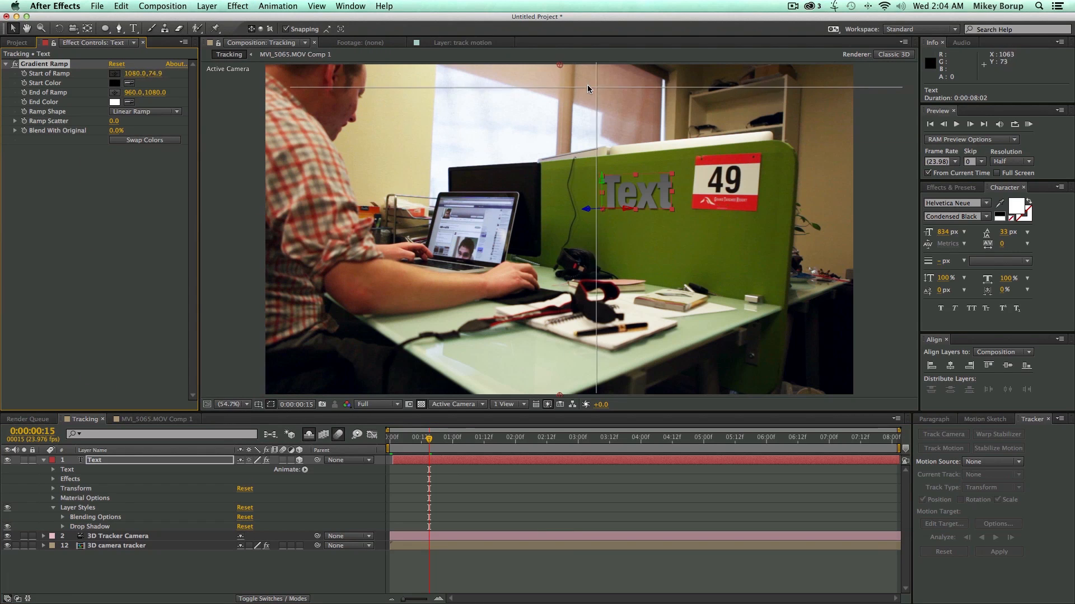
left_click(585, 85)
left_click(115, 93)
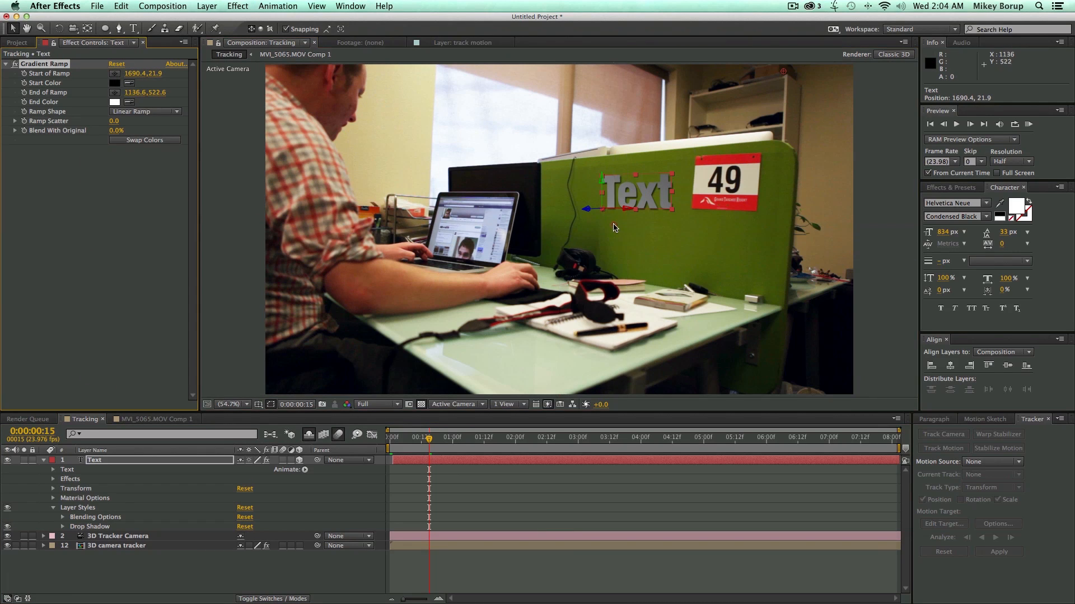
left_click(651, 218)
Set the gradient ramp's end color to the pale yellowish off-white EDEEDD
left_click(115, 102)
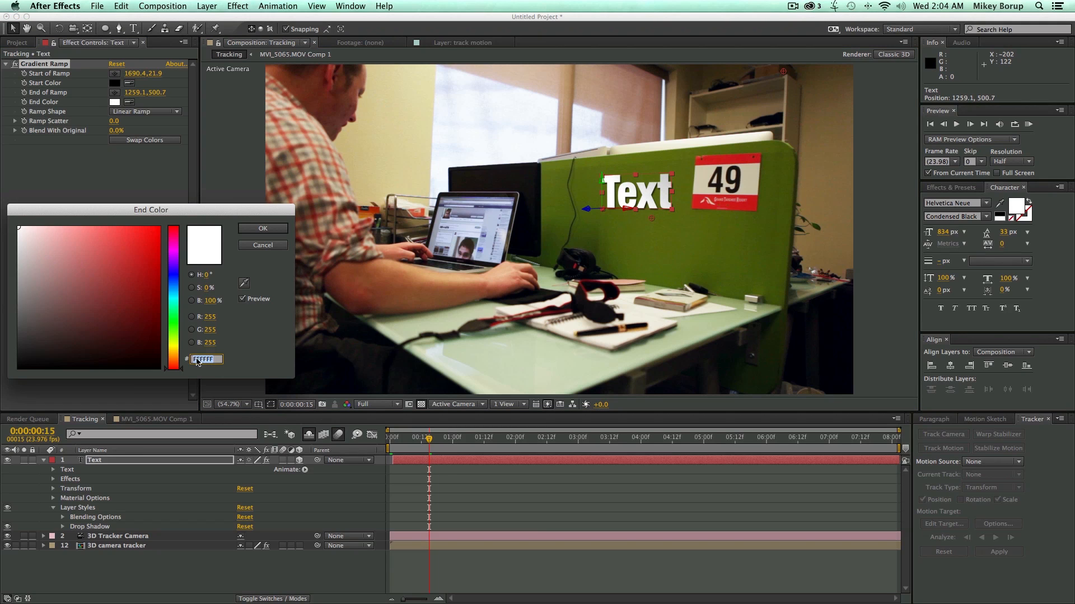
left_click(171, 341)
left_click(39, 240)
left_click(29, 237)
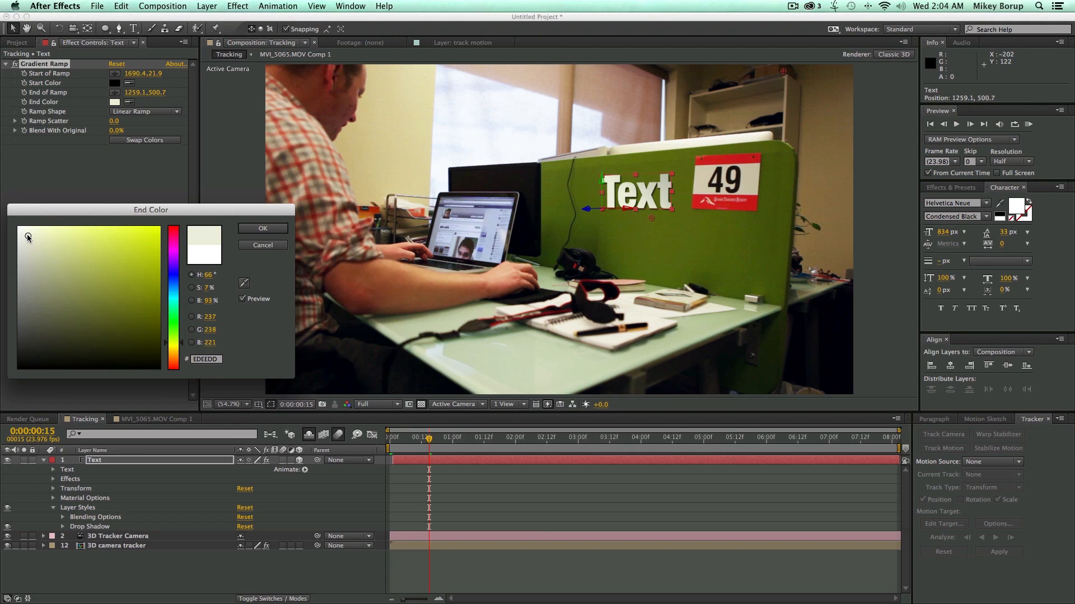
left_click(264, 228)
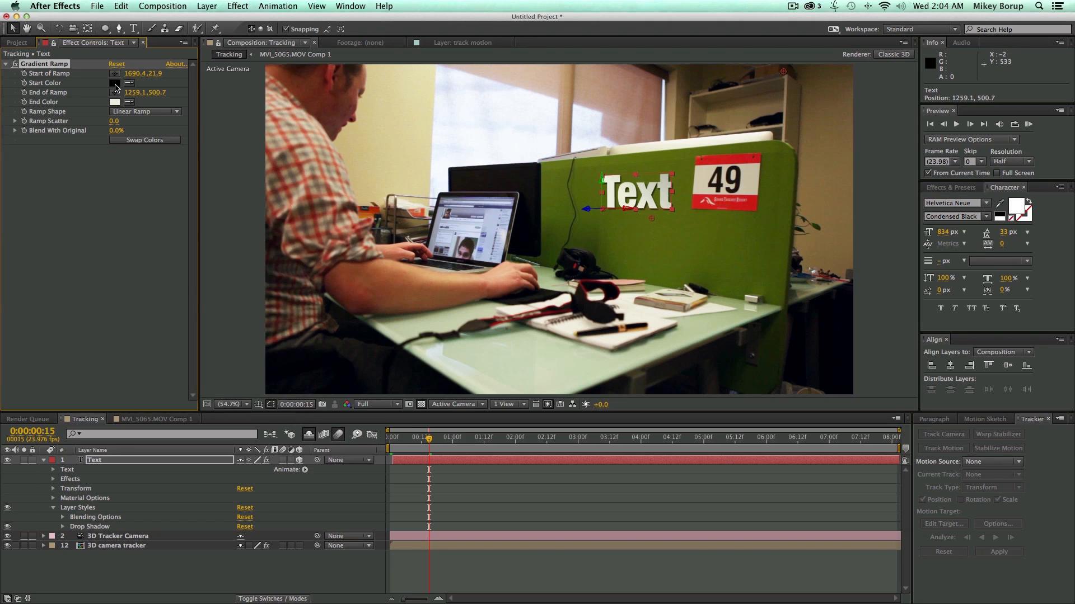
Set the gradient ramp's start color to a dark gray and deselect the text layer
left_click(115, 83)
mouse_move(114, 274)
left_mouse_down()
mouse_move(68, 232)
mouse_move(37, 314)
left_mouse_up()
left_click(263, 229)
left_click(530, 512)
Extend the text layer's start to 0:00:00:00, preview the tracked text and return to the first frame
left_click_drag(432, 438, 326, 439)
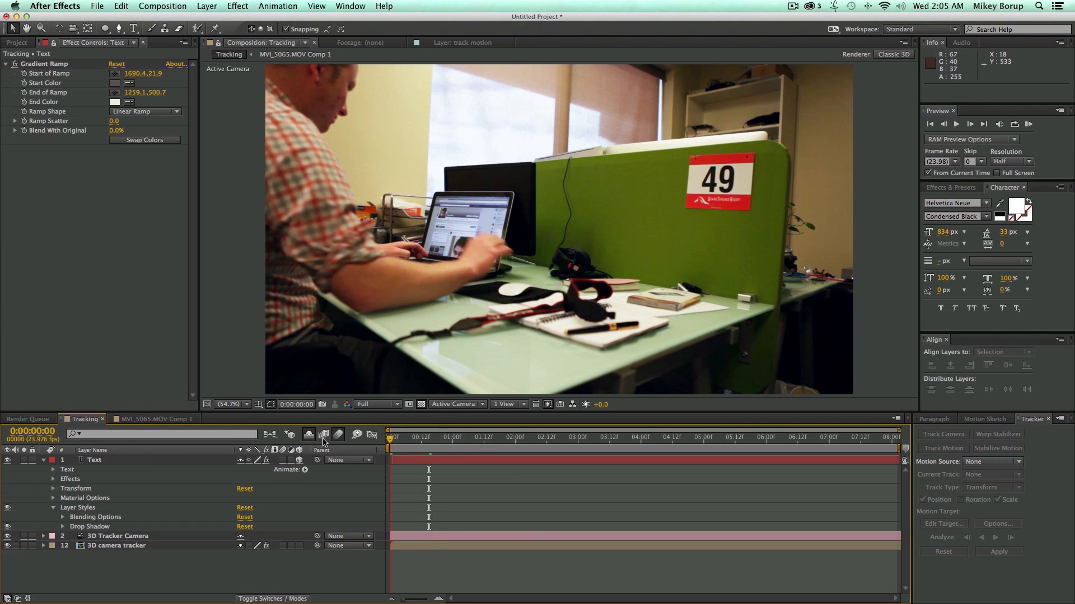
left_click(376, 461)
key("KP_0")
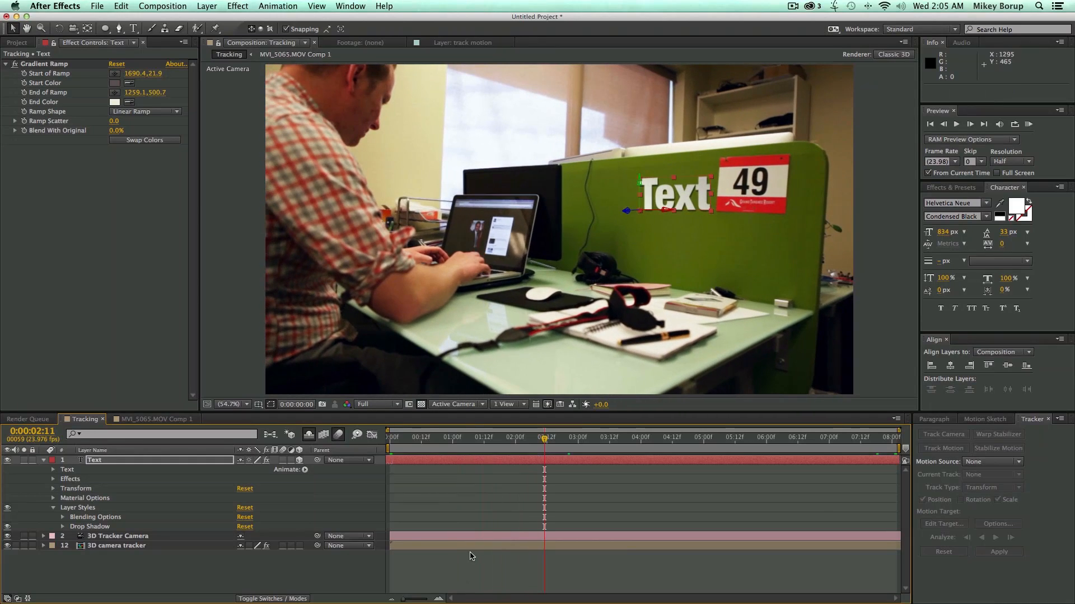
left_click(486, 522)
key("Home")
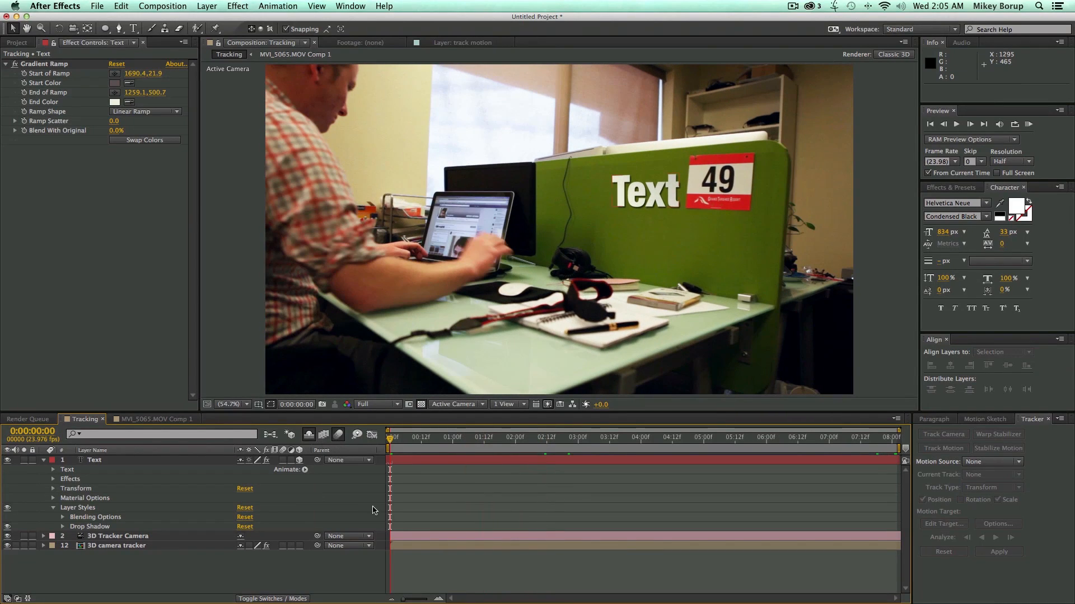
Create a null from the 3D camera tracker's track point near the lower edge of the 49 sign
left_click(415, 539)
left_click(423, 546)
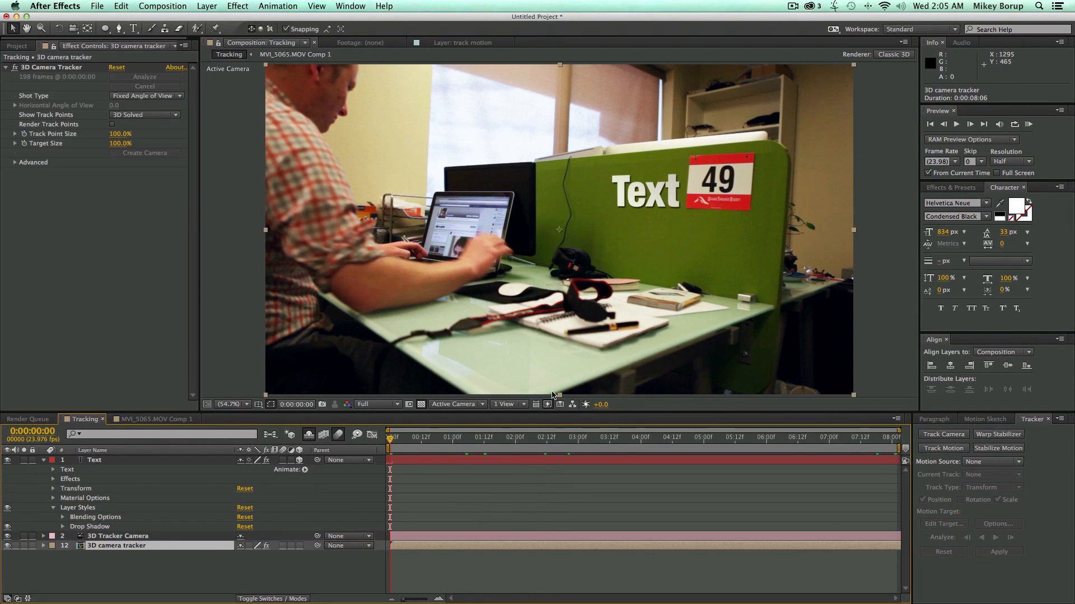
left_click(50, 67)
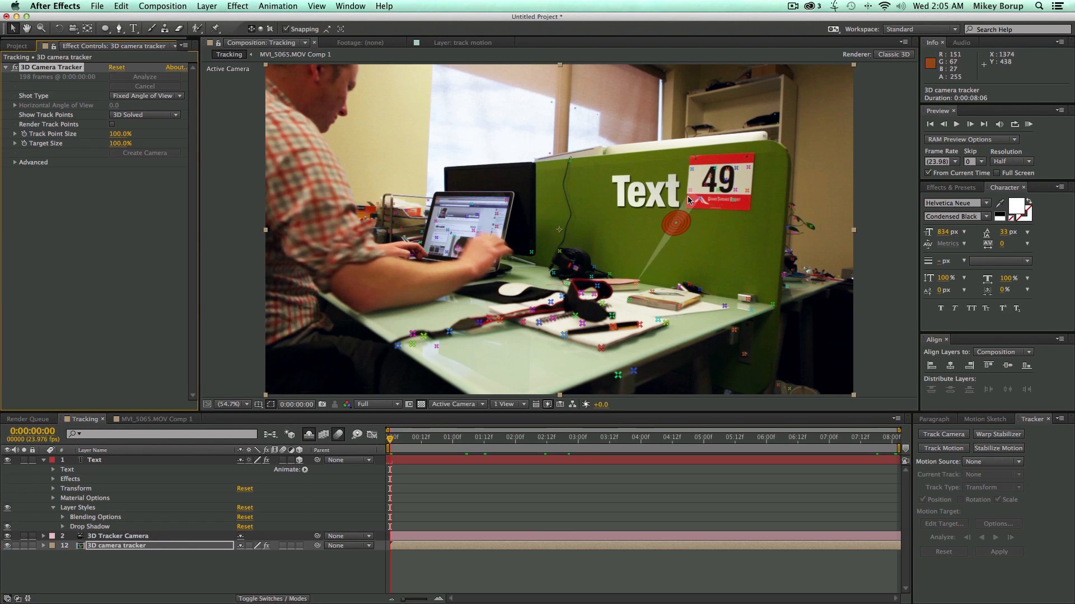
right_click(690, 193)
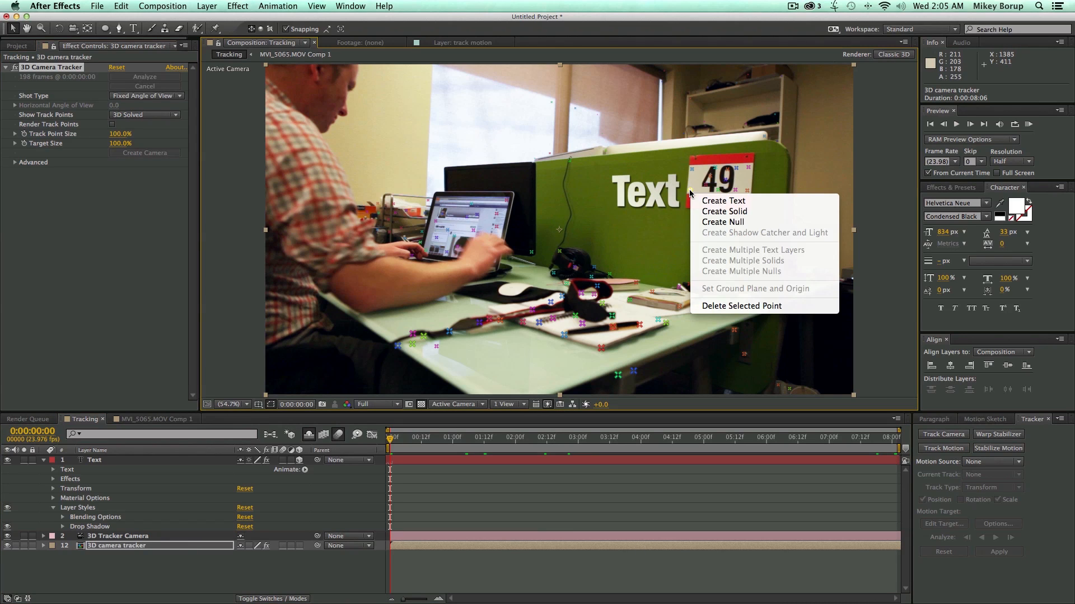
left_click(712, 222)
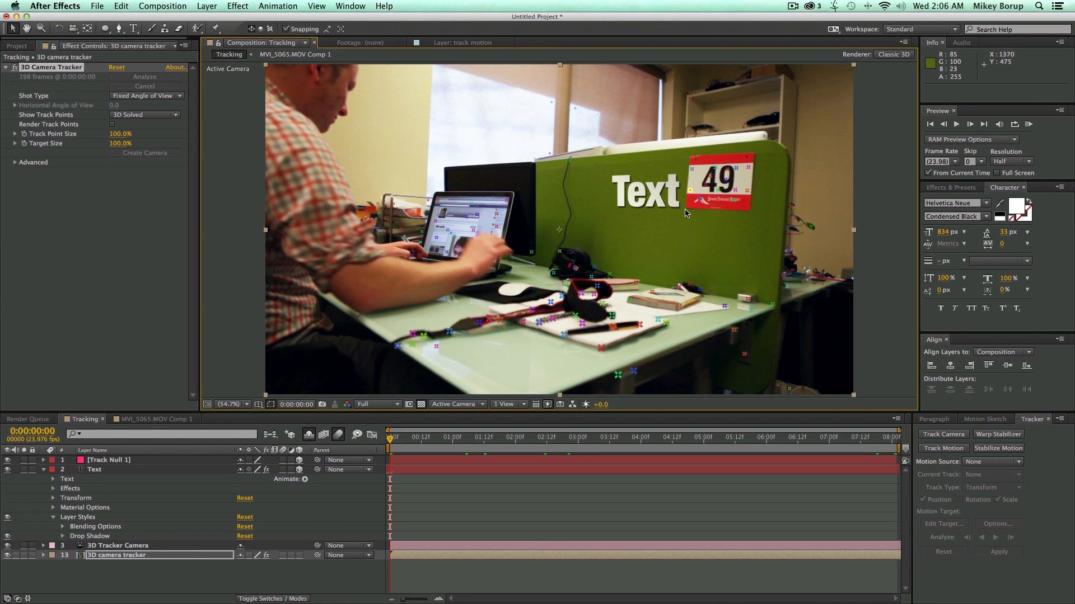
Show the Position properties of the text layer and Track Null 1, and copy the null's position onto the text layer
left_click(103, 471)
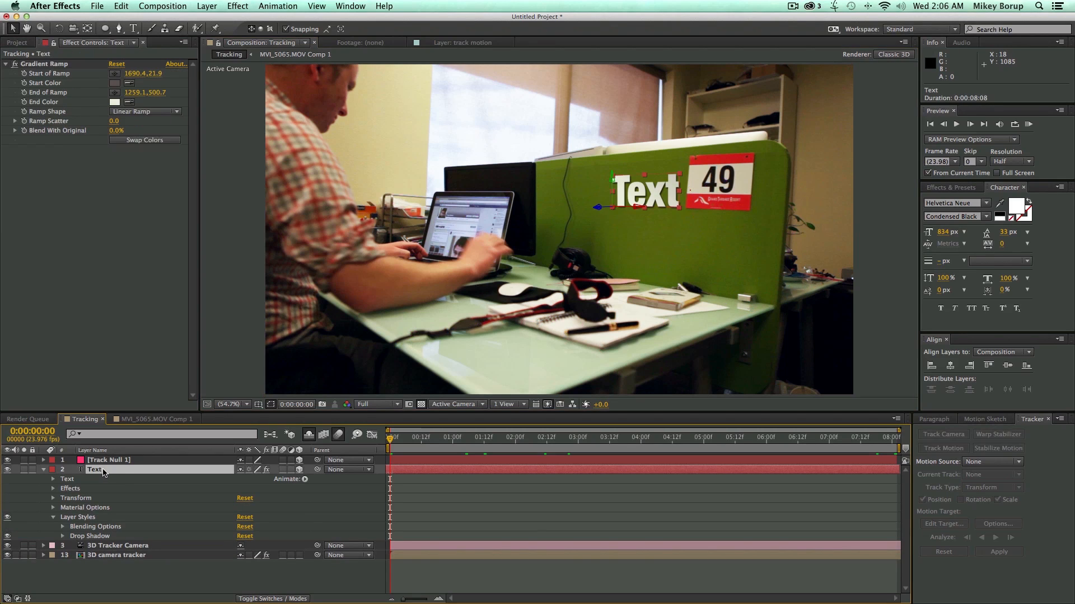
key("p")
left_click(119, 460)
key("p")
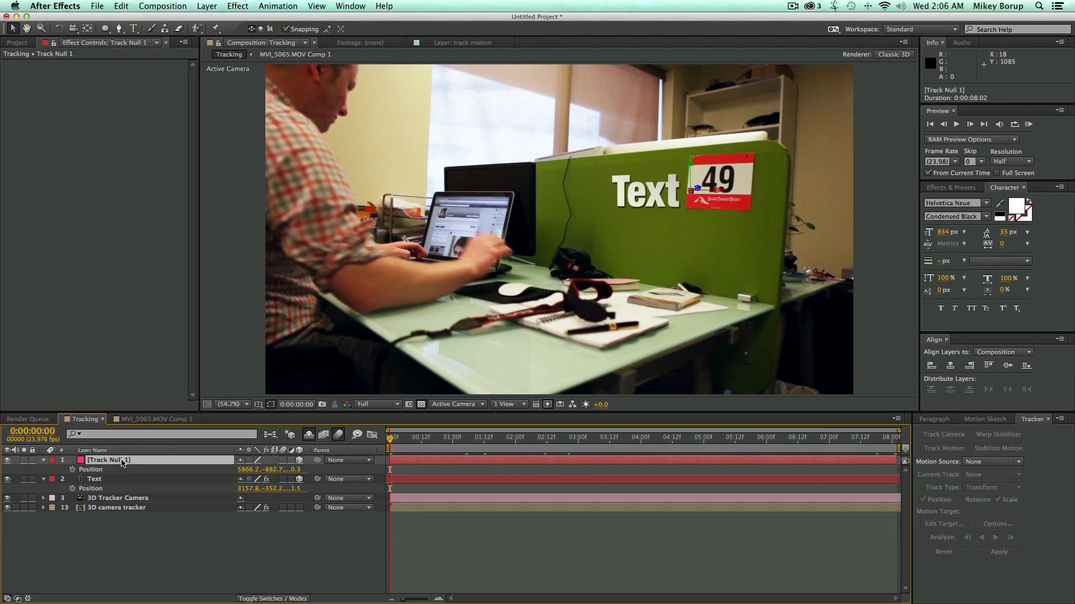
left_click(101, 471)
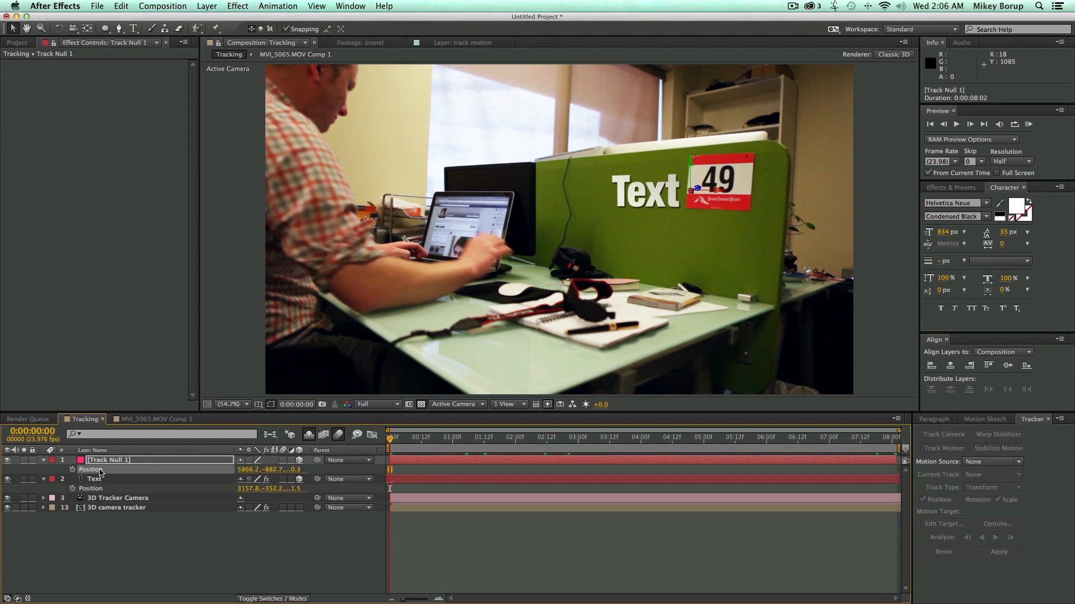
left_click(95, 490)
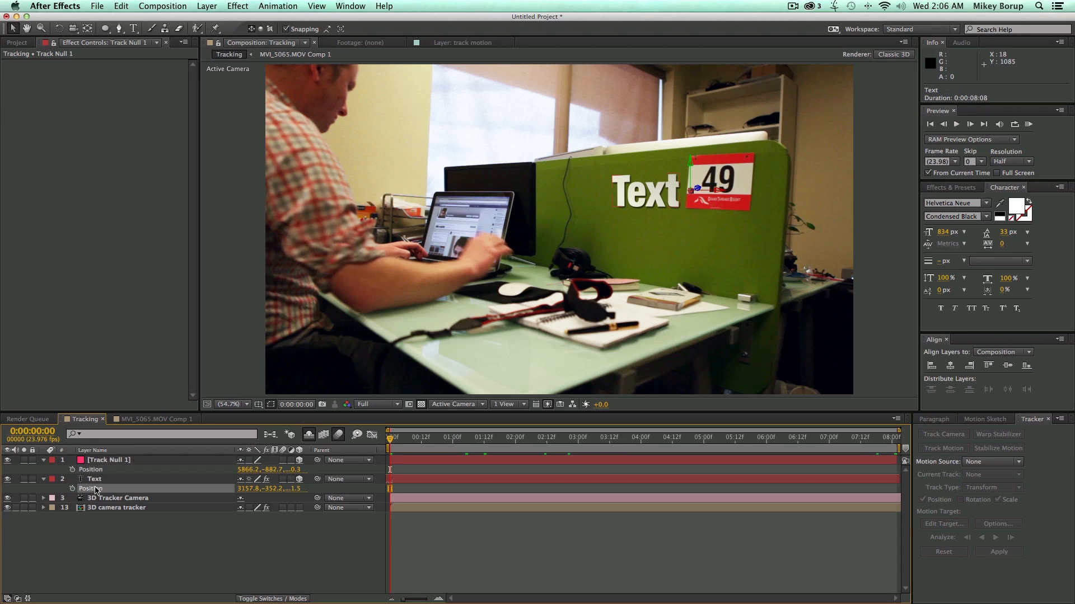
key("ctrl+v")
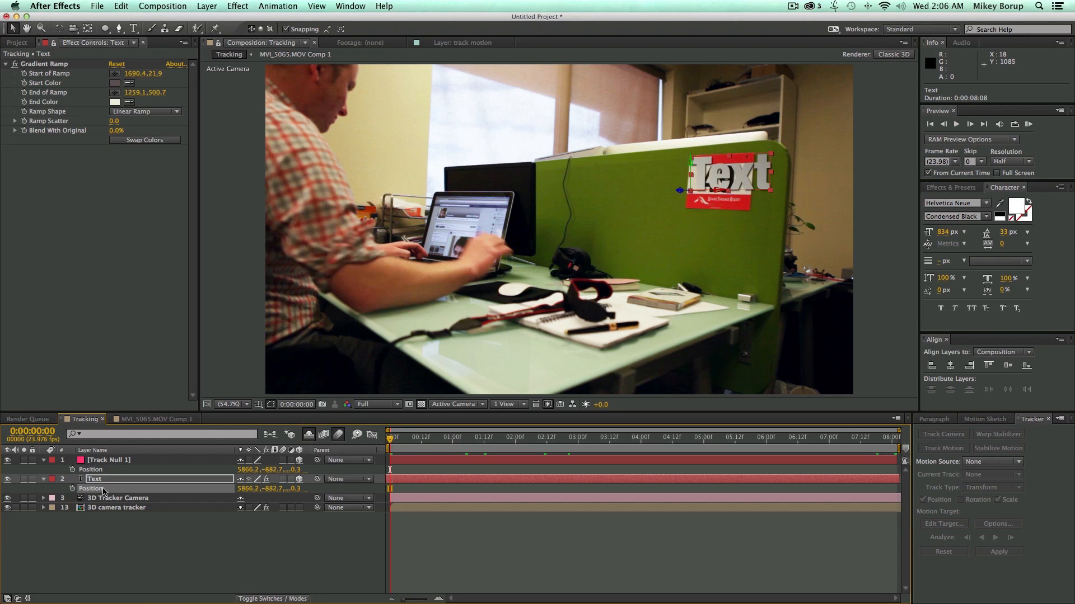
left_click(464, 558)
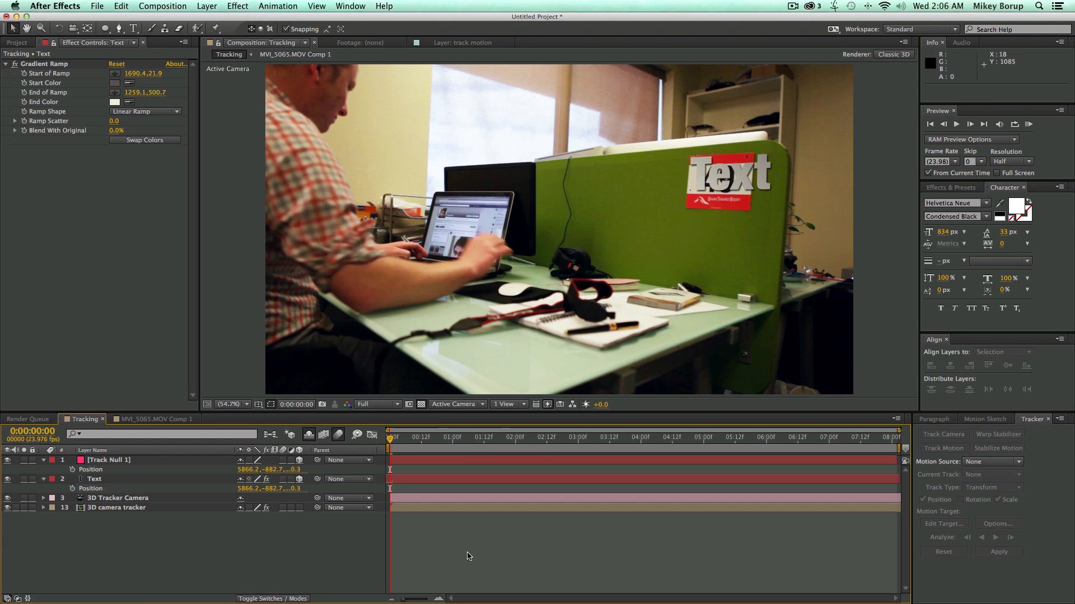
Move the text off the 49 sign to the empty area of the green partition just left of it, and deselect it
left_click(724, 182)
left_click_drag(724, 182, 630, 223)
left_click(663, 547)
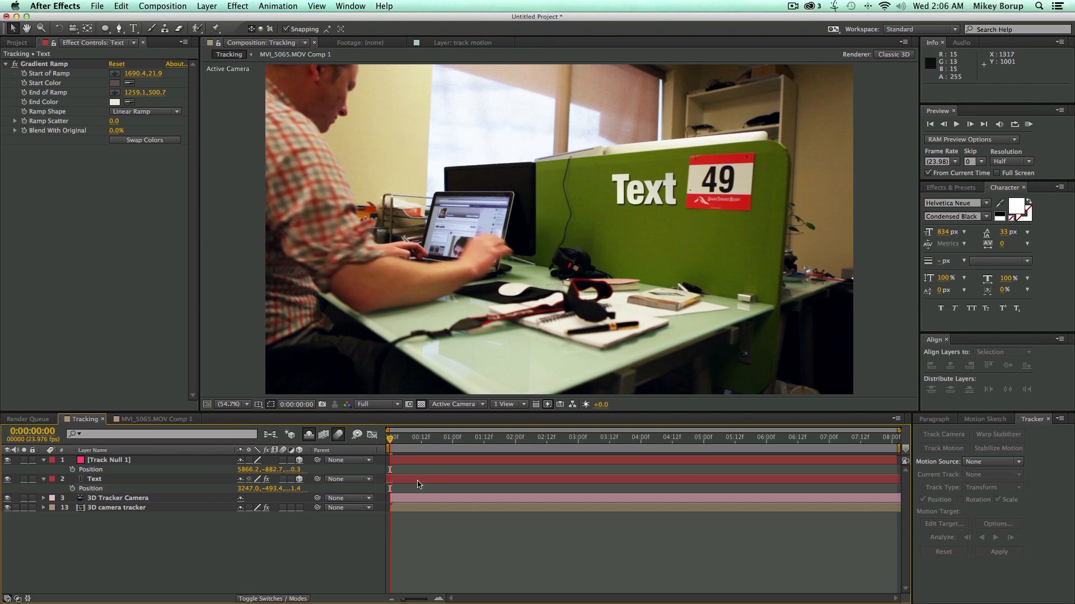
Show the hidden shy layers in the Tracking composition and enlarge the timeline so the whole layer stack fits
left_click_drag(401, 444, 299, 382)
left_click(308, 436)
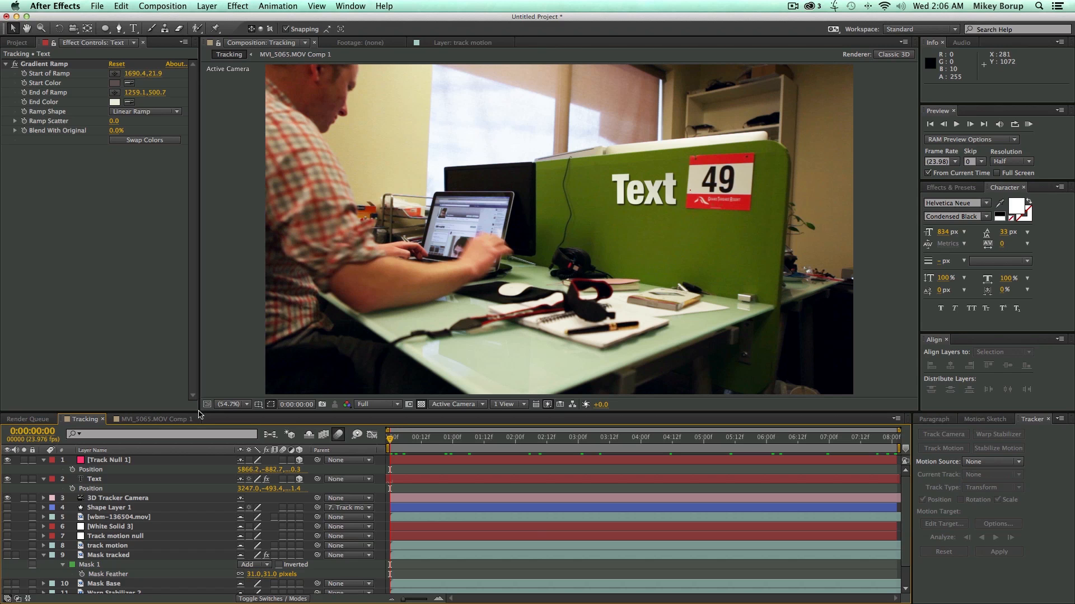
left_click_drag(210, 414, 215, 379)
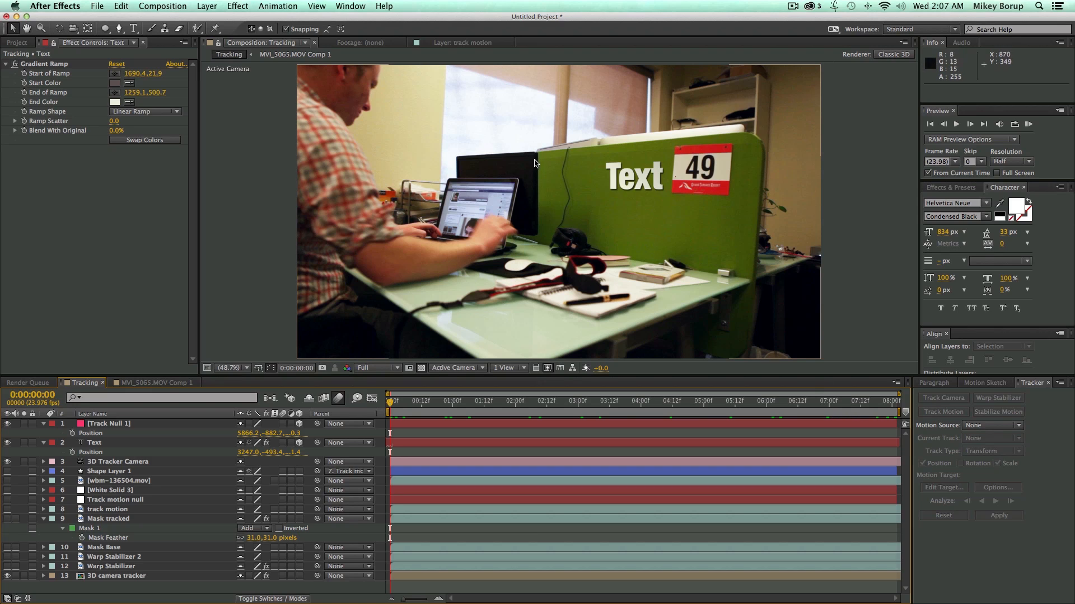
Scrub through the composition to check how the text follows the partition and return to the first frame
left_click_drag(426, 404, 792, 444)
key("Home")
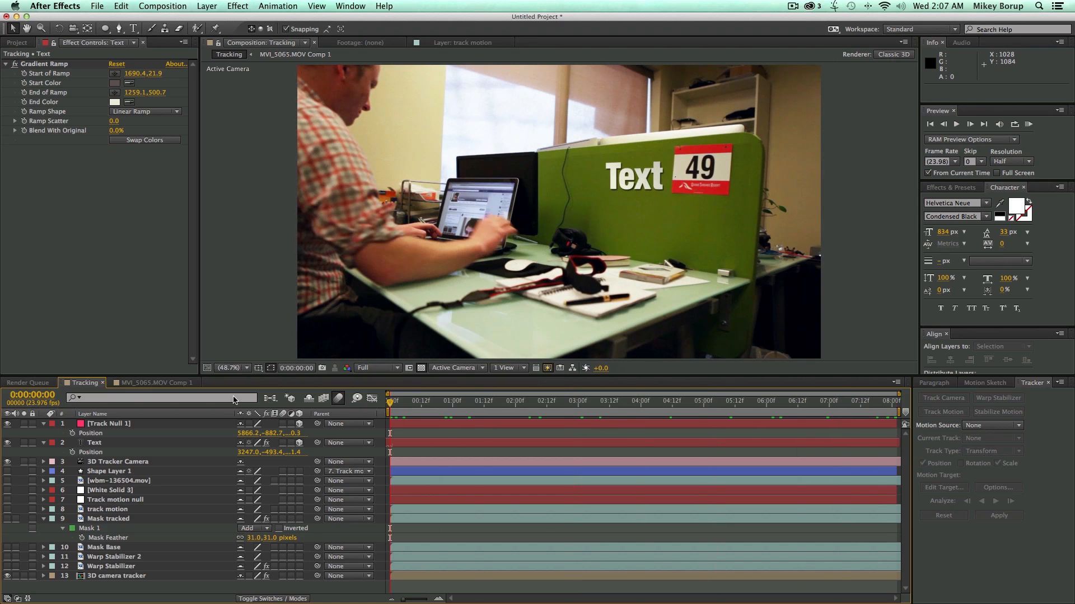
left_click_drag(407, 407, 386, 425)
left_click_drag(410, 405, 263, 395)
Examine the 3D Tracker Camera's motion path relative to the text in Custom View 1, and return to the Active Camera view
left_click(472, 369)
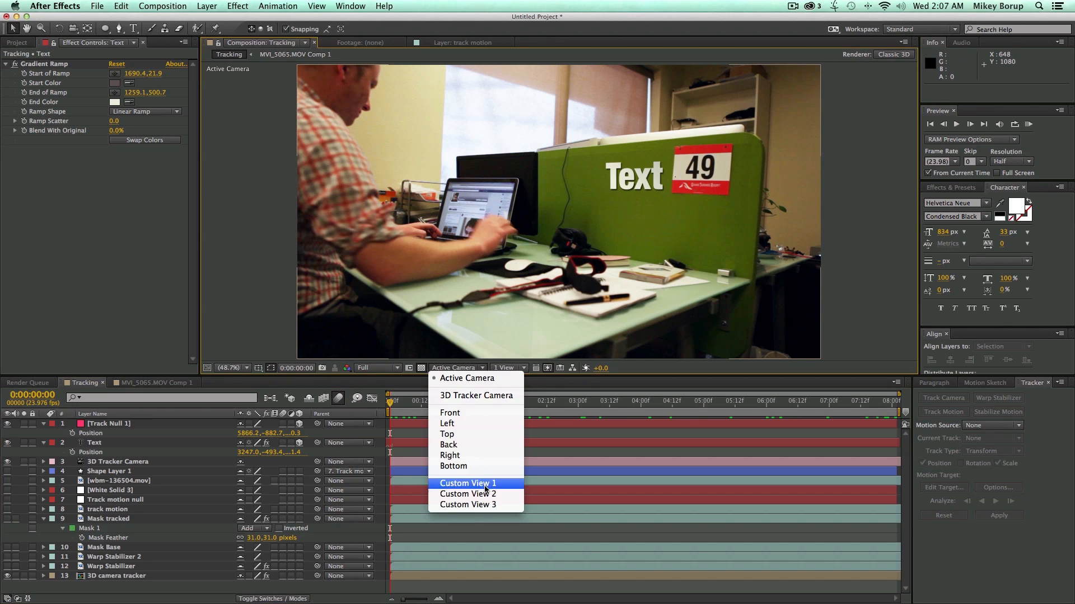
left_click(484, 485)
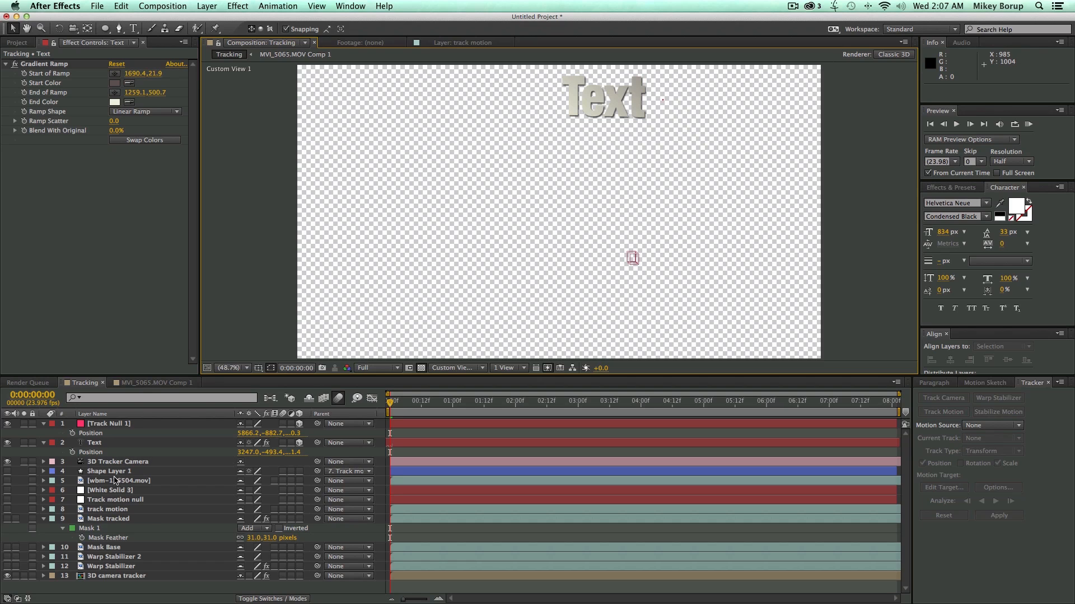
left_click(112, 462)
scroll(613, 241, "down", 2)
key("c")
left_click_drag(620, 305, 347, 350)
left_click(242, 369)
left_click(242, 386)
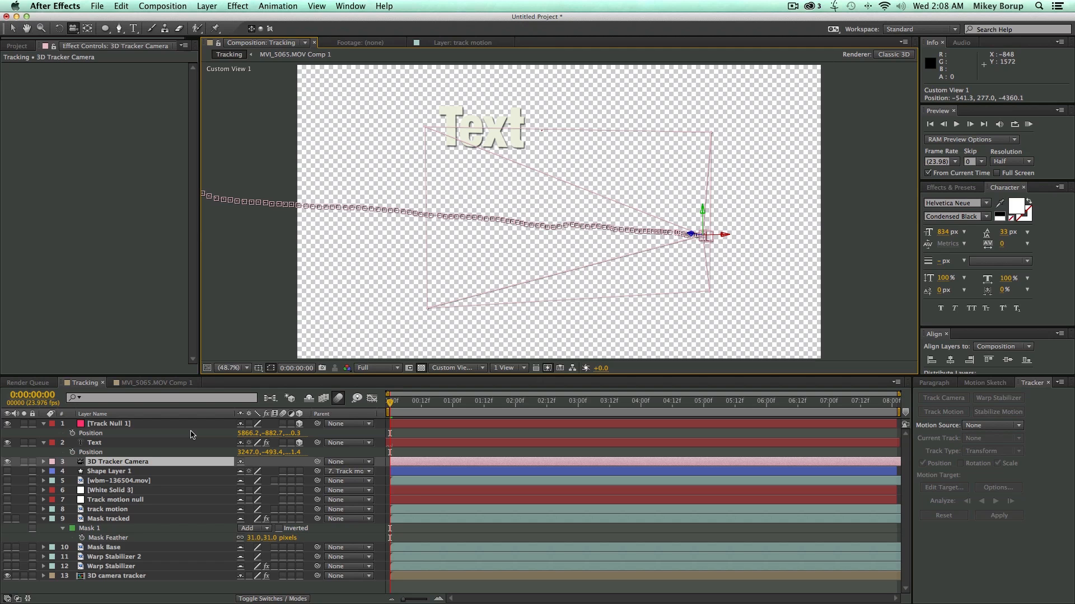
left_click(484, 368)
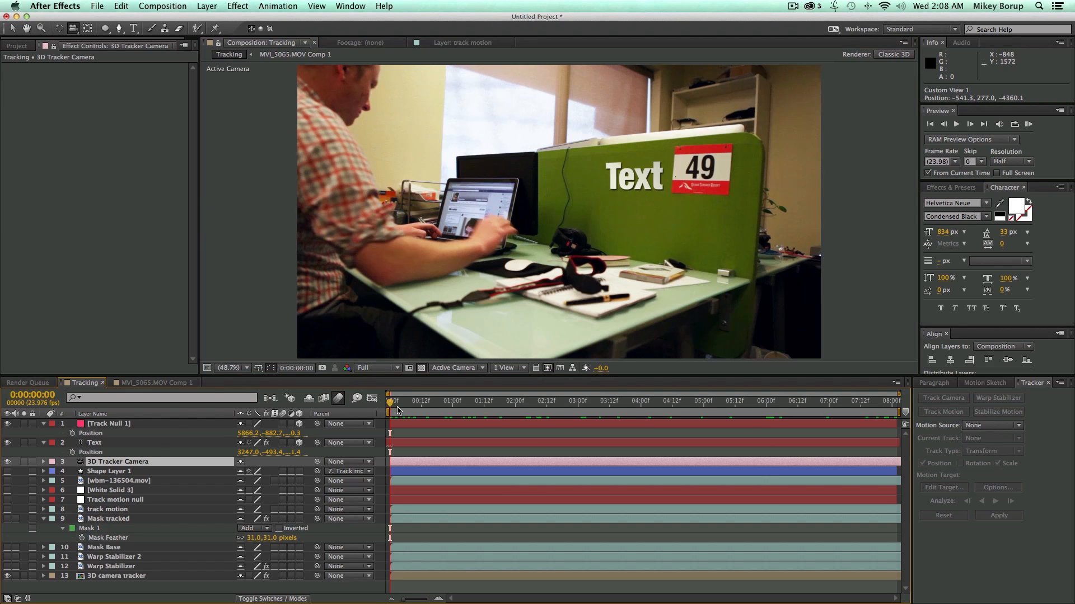
left_click_drag(391, 402, 353, 407)
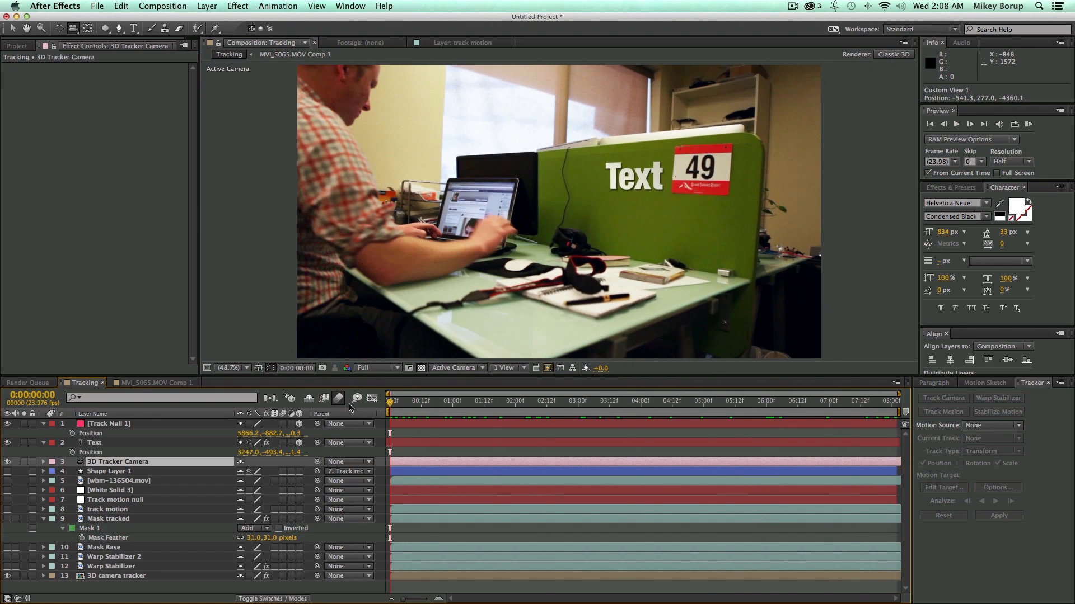